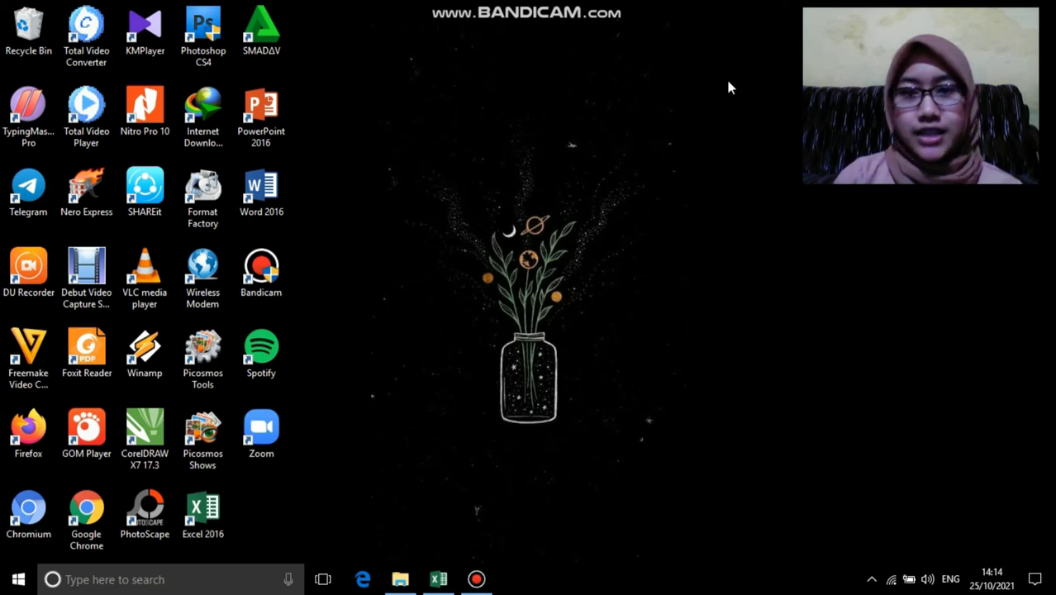
Switch to the guest list workbook in Excel and open Data Validation for the Nomor Kamar cells C6:C22
click(440, 581)
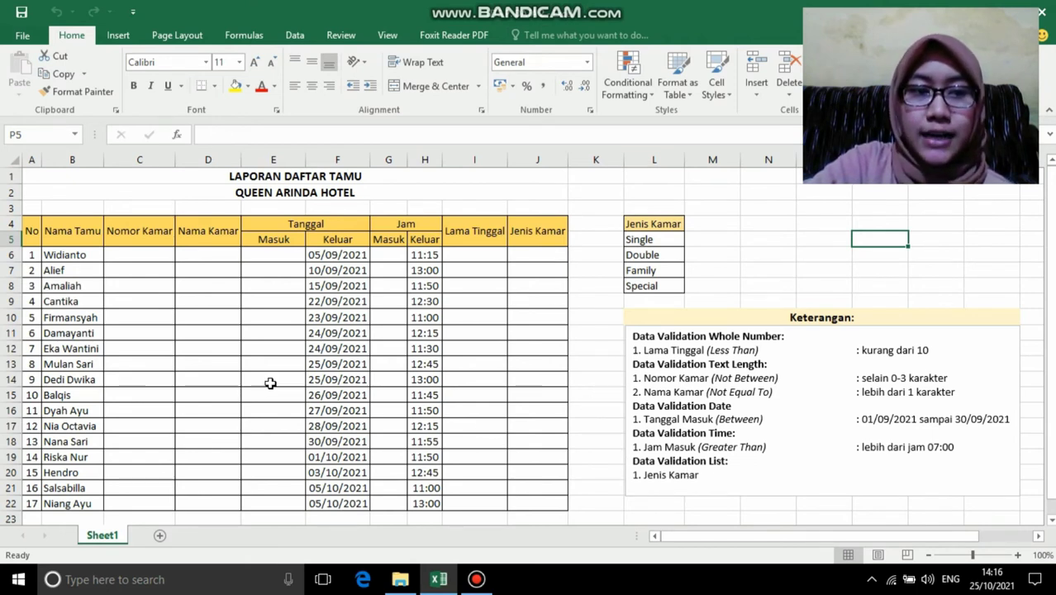
click(143, 255)
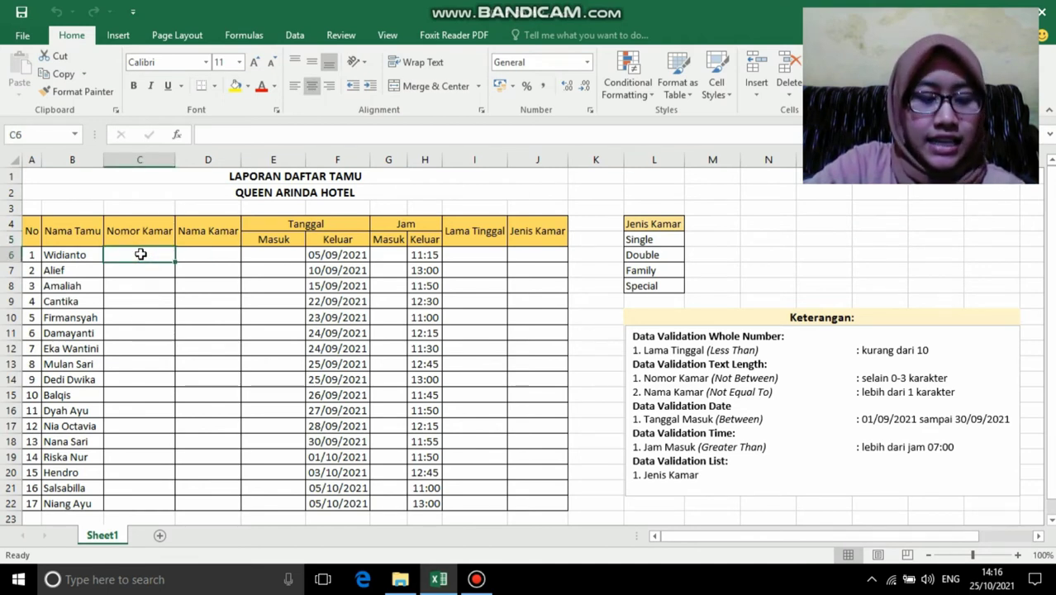
drag(141, 252, 156, 503)
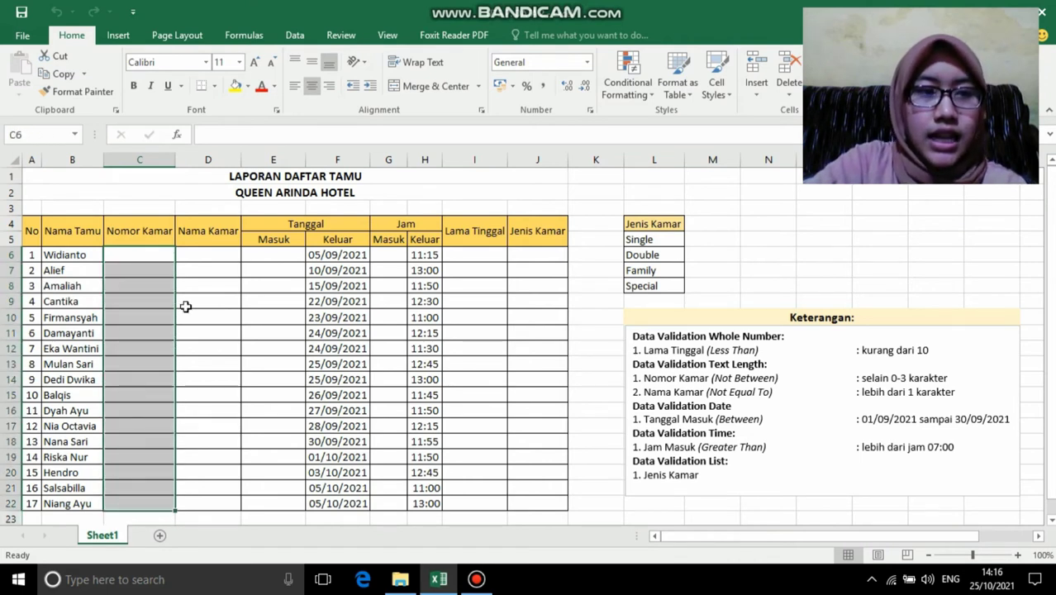
click(295, 38)
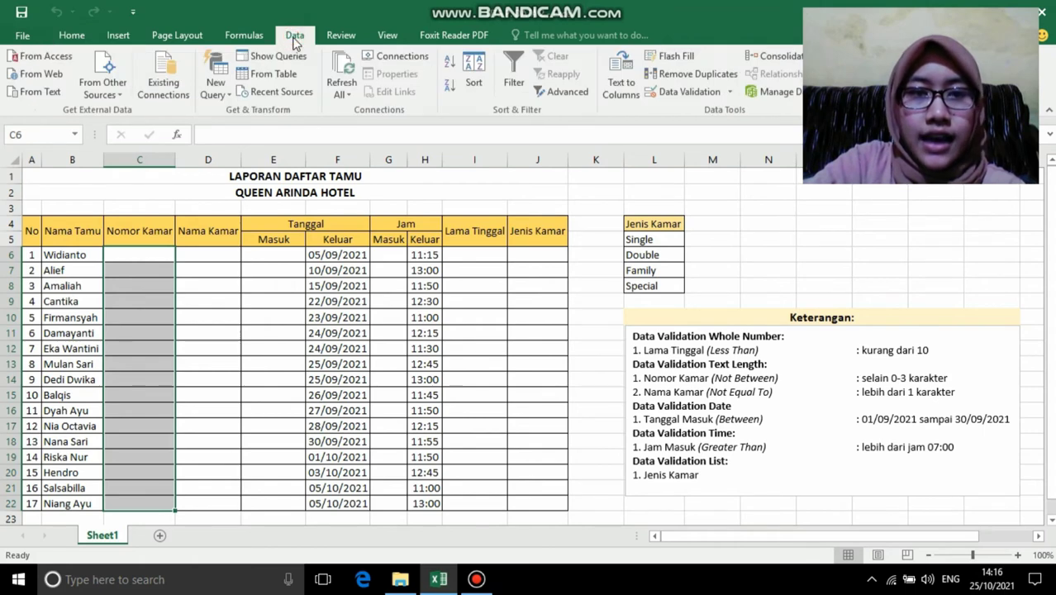
click(692, 93)
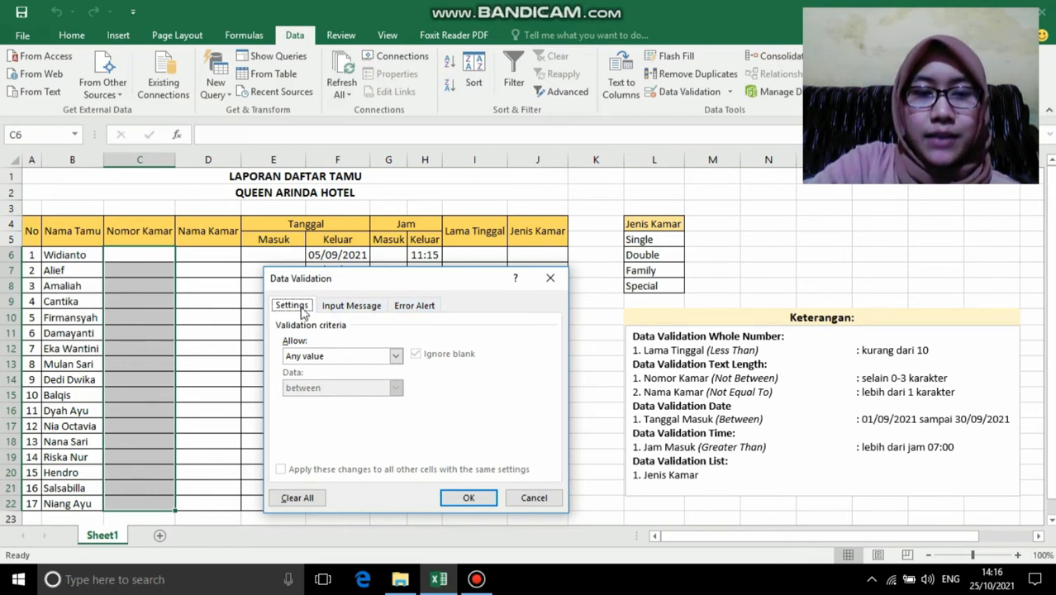
Set the Nomor Kamar validation criteria to a text length not between 0 and 3
click(395, 357)
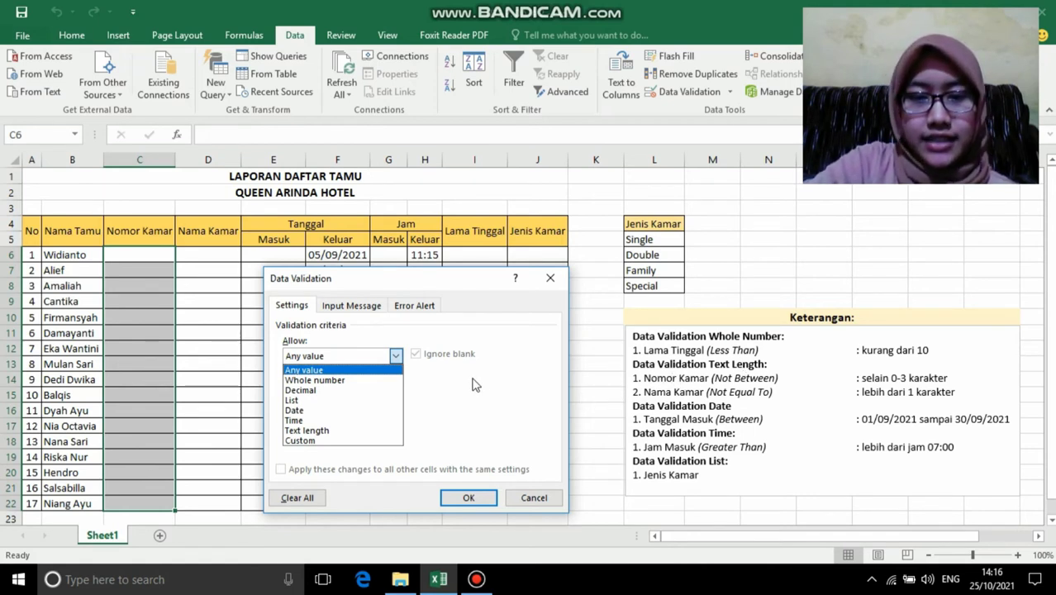
click(341, 430)
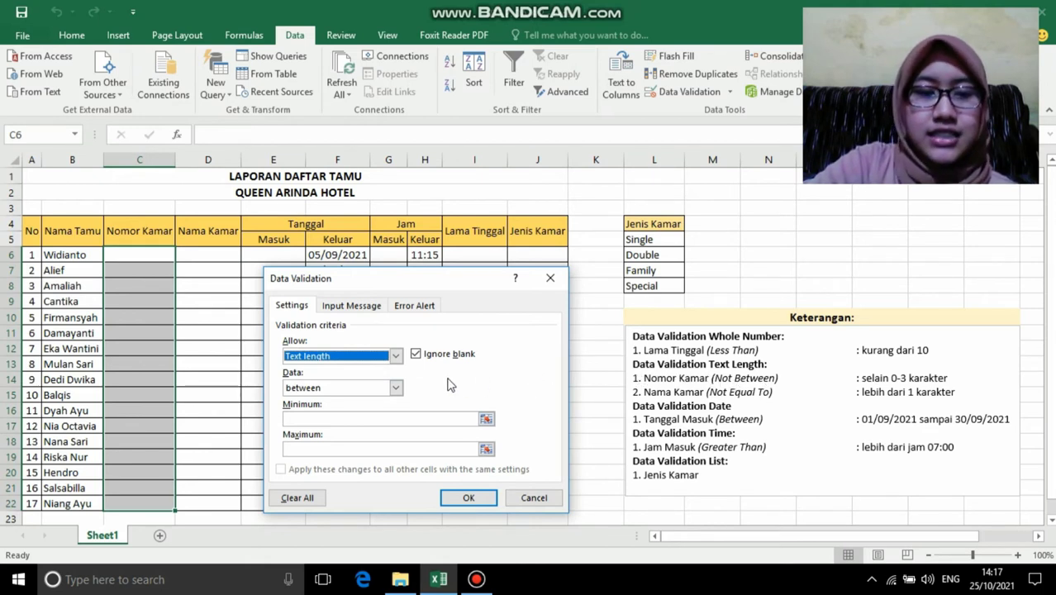
click(397, 388)
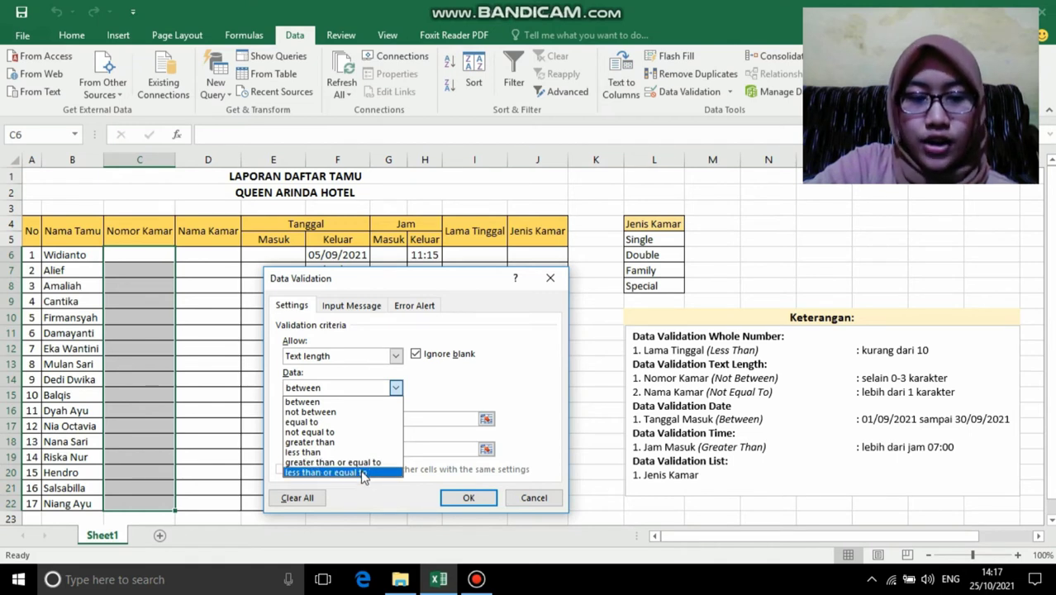
click(357, 412)
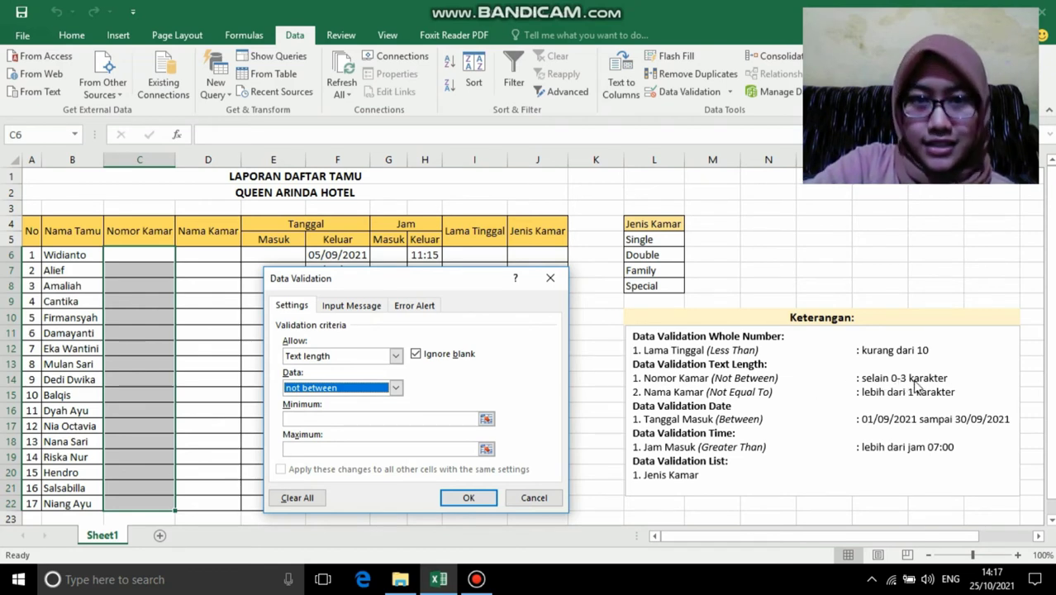
click(343, 417)
text(0)
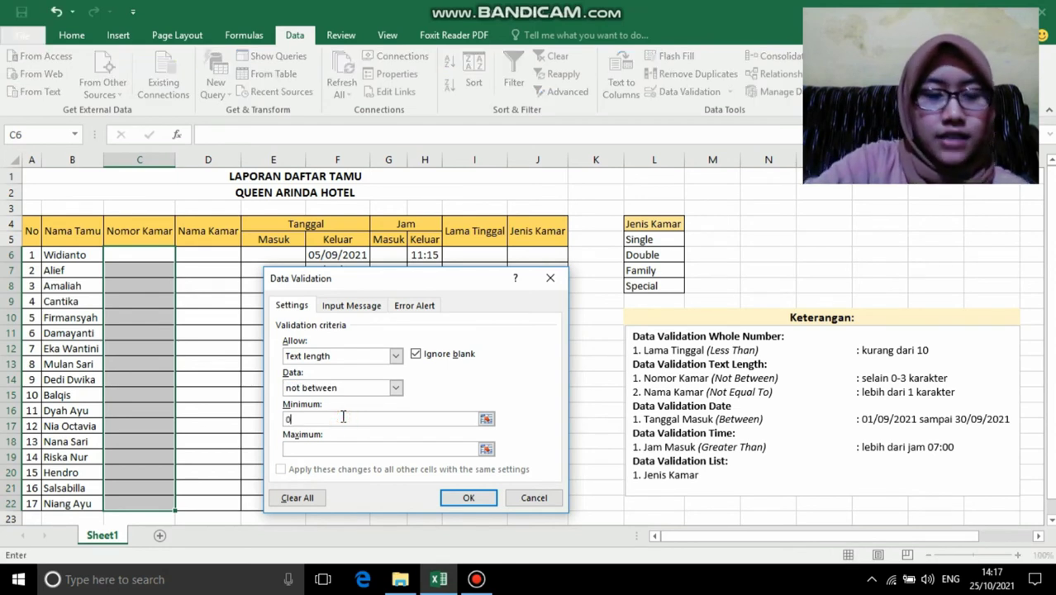
click(332, 450)
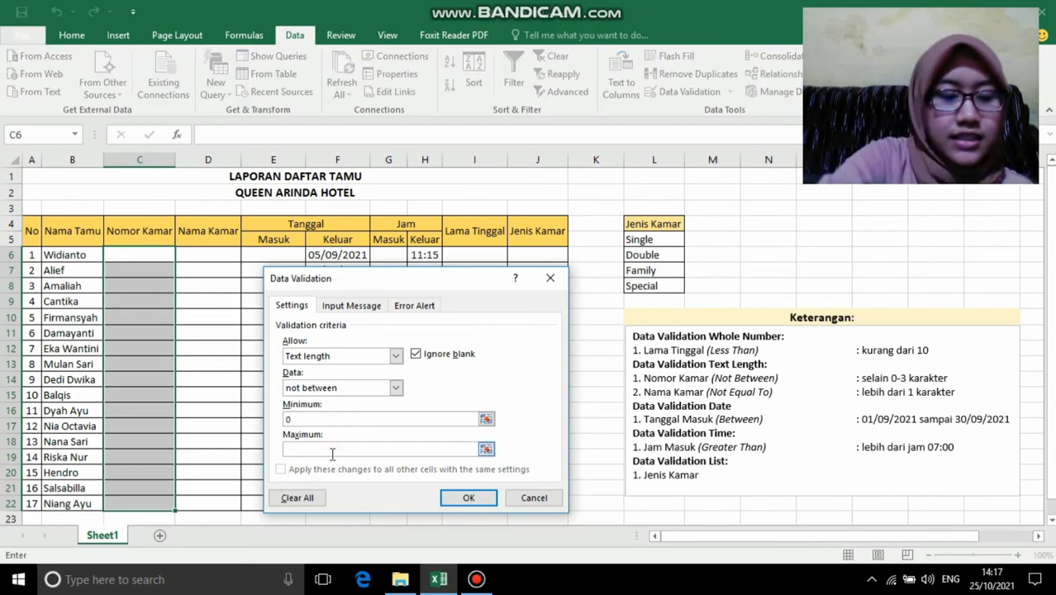
text(3)
Add an input message titled "NOMOR KAMAR" with the text "hanya bisa diisi selain 0-3 karakter"
click(351, 306)
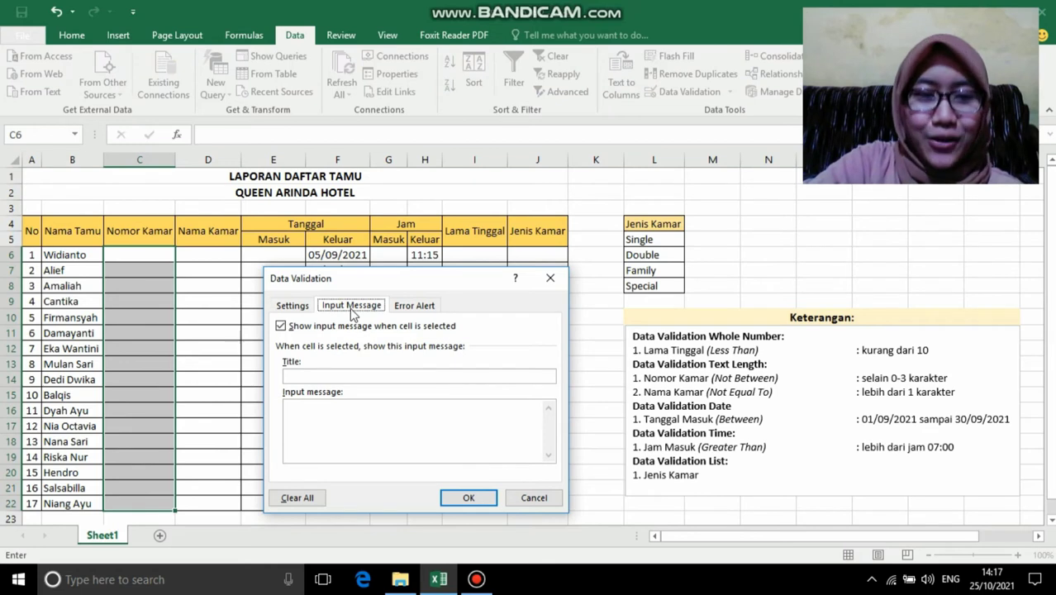
click(331, 373)
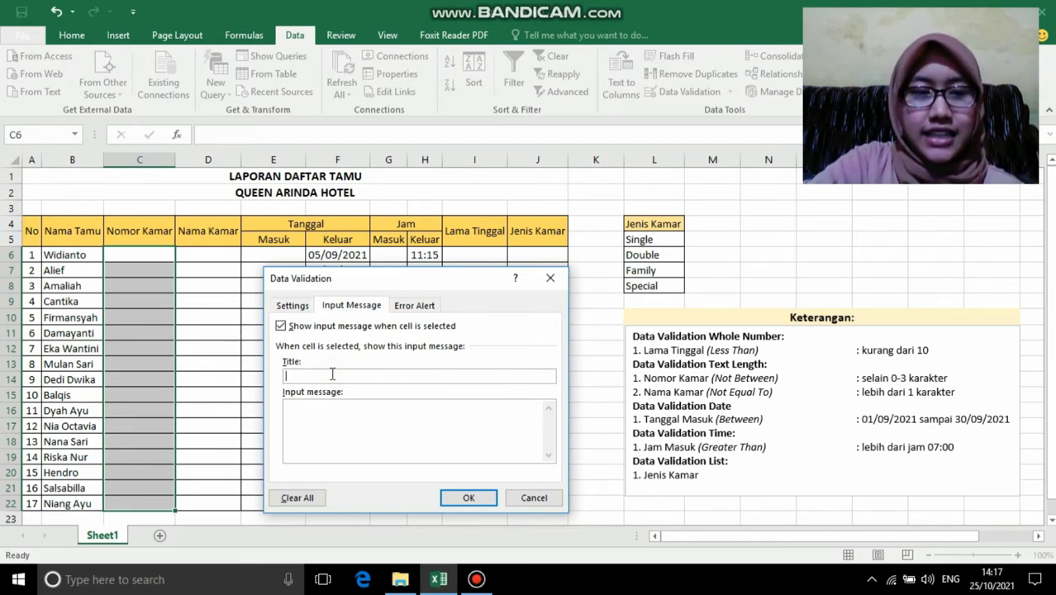
text(N)
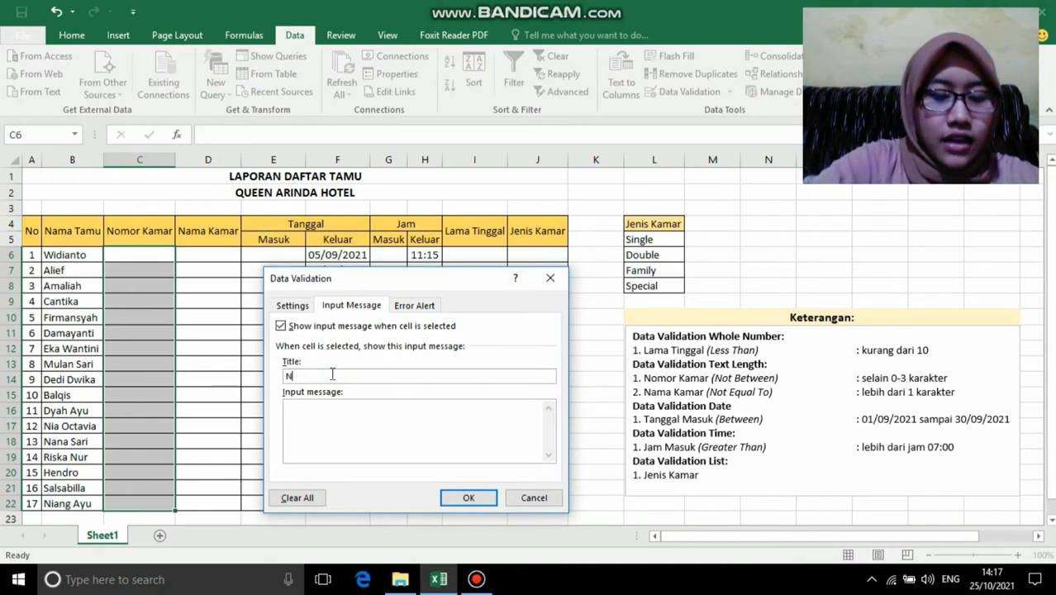
text(OMOR KAMAR)
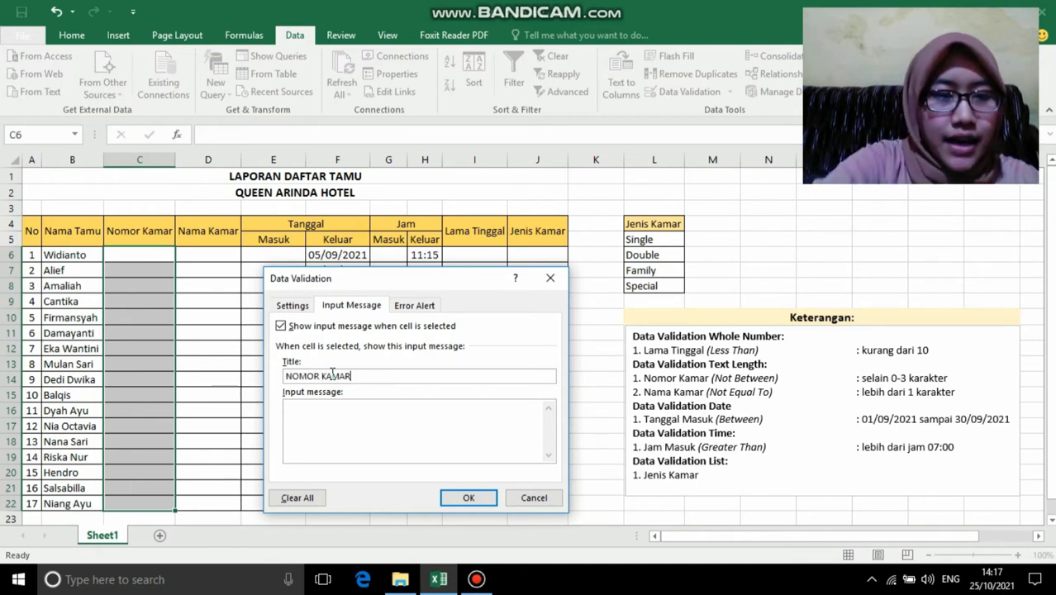
click(332, 415)
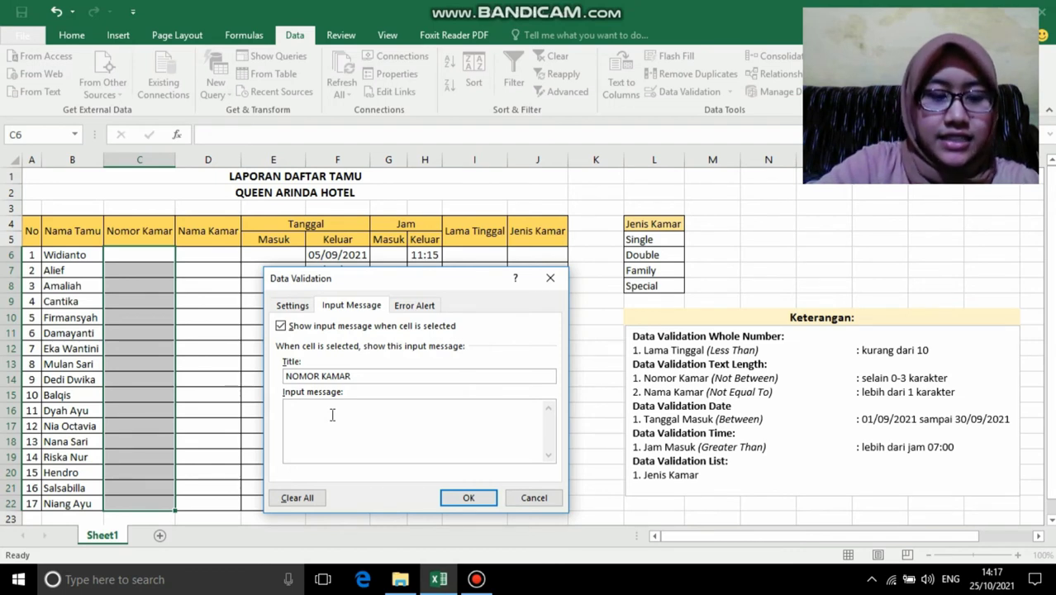
text(hanya)
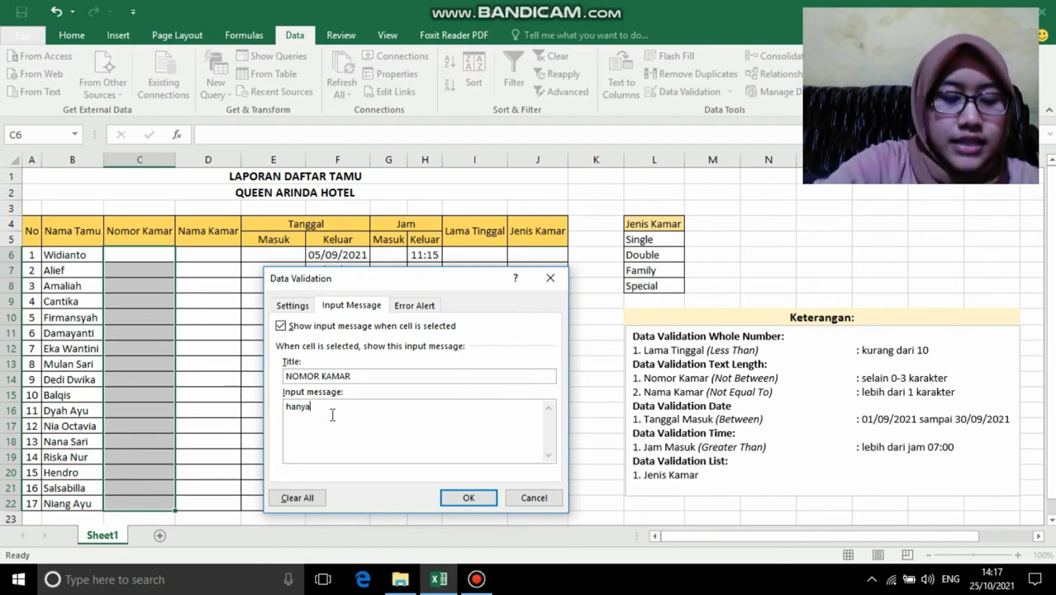
text( bisa diisi)
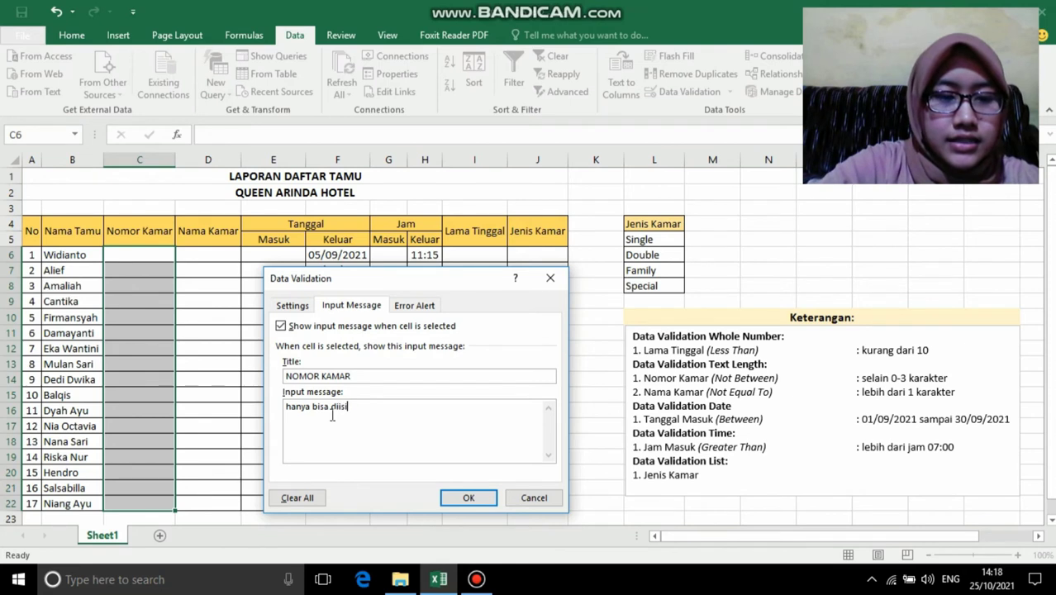
text( se)
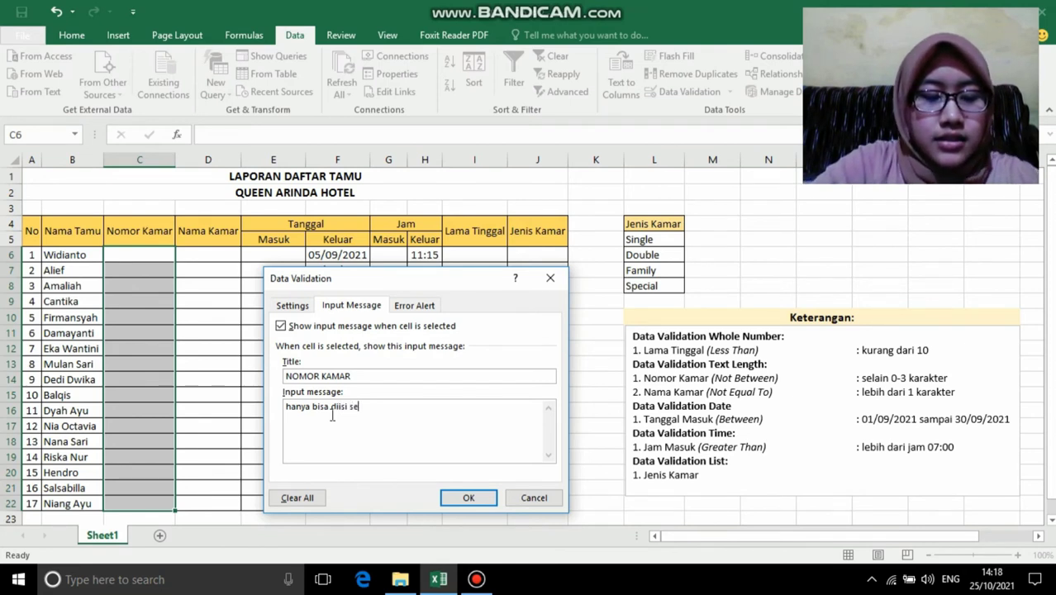
text(lain 0-)
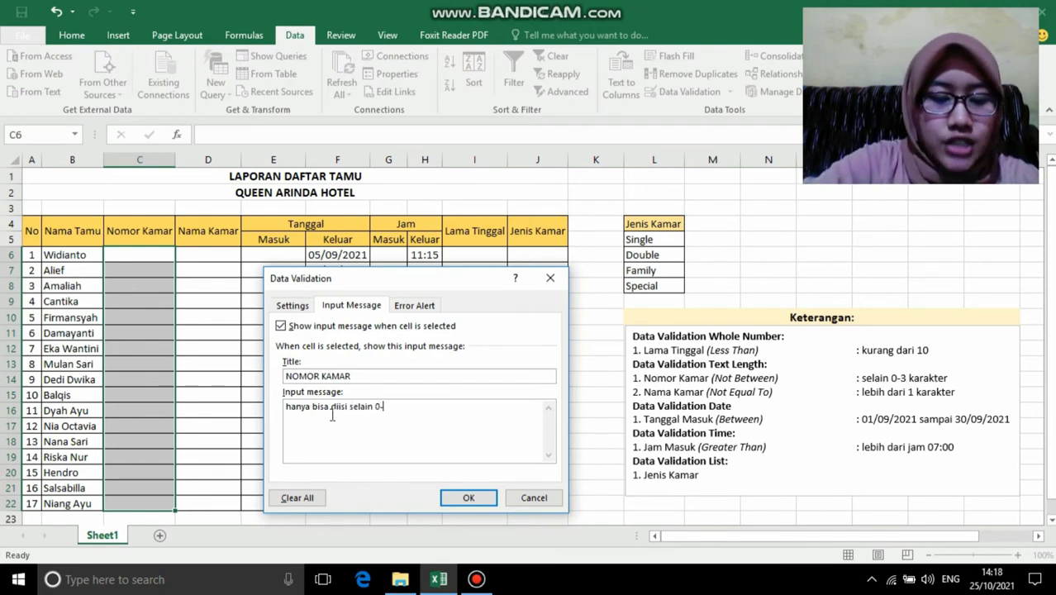
text(3 karak)
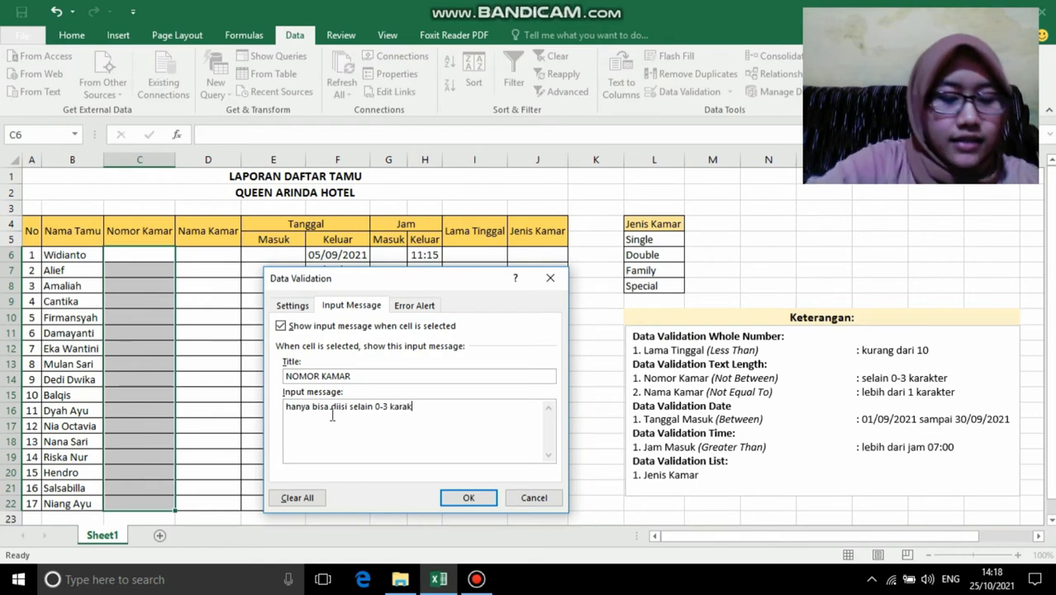
text(ter)
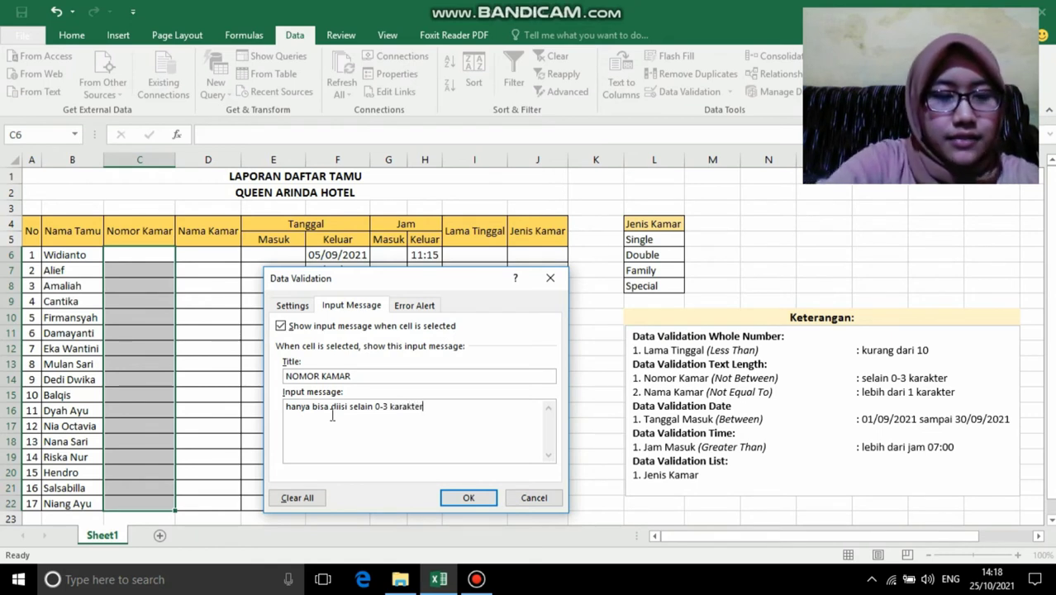
Set the validation's error alert to the Warning style with the title "Input Tidak Sesuai"
click(415, 307)
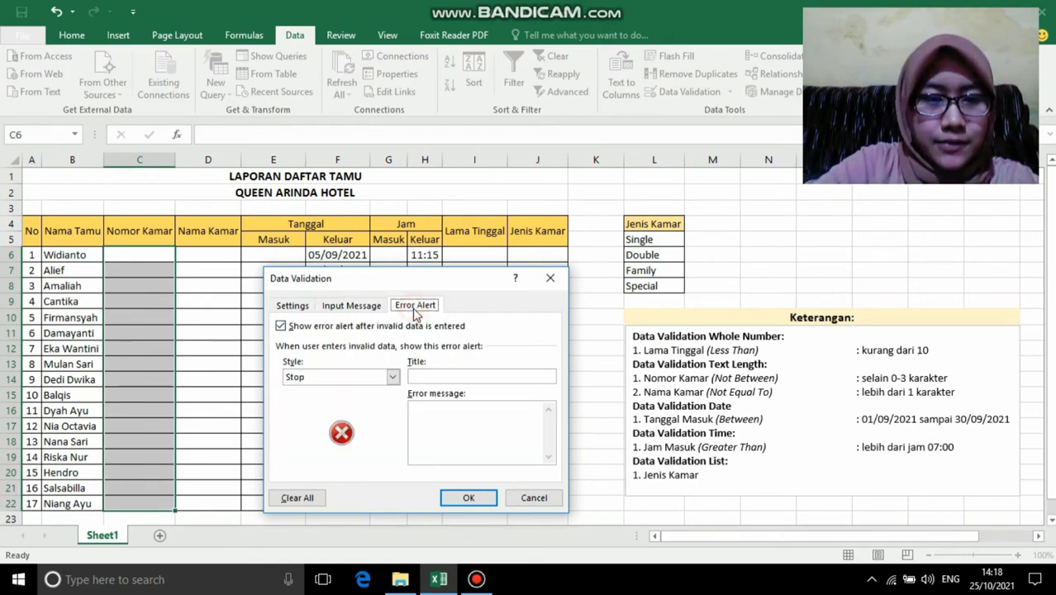
click(393, 377)
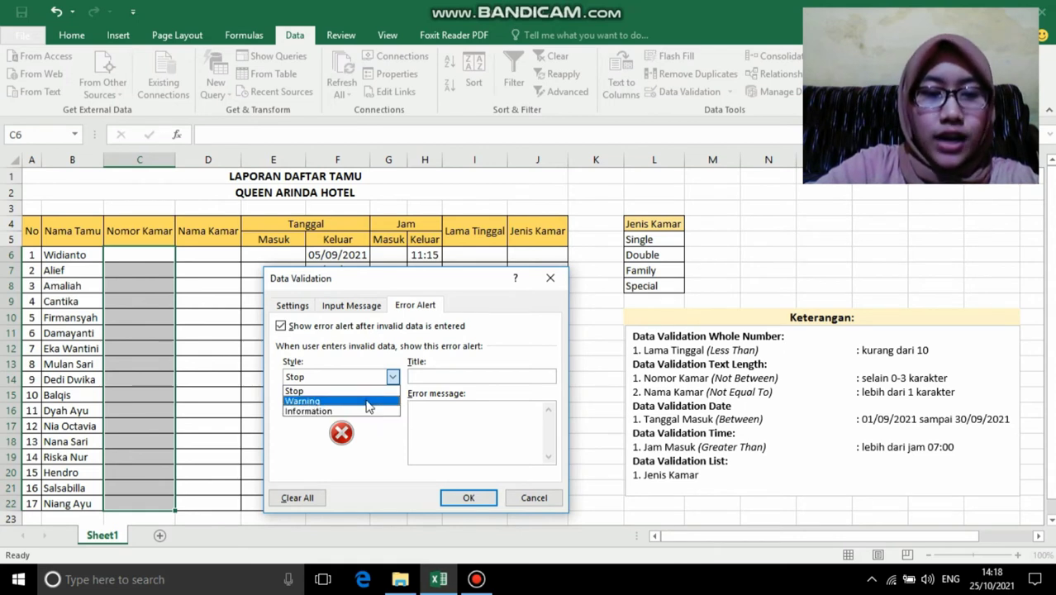
click(368, 403)
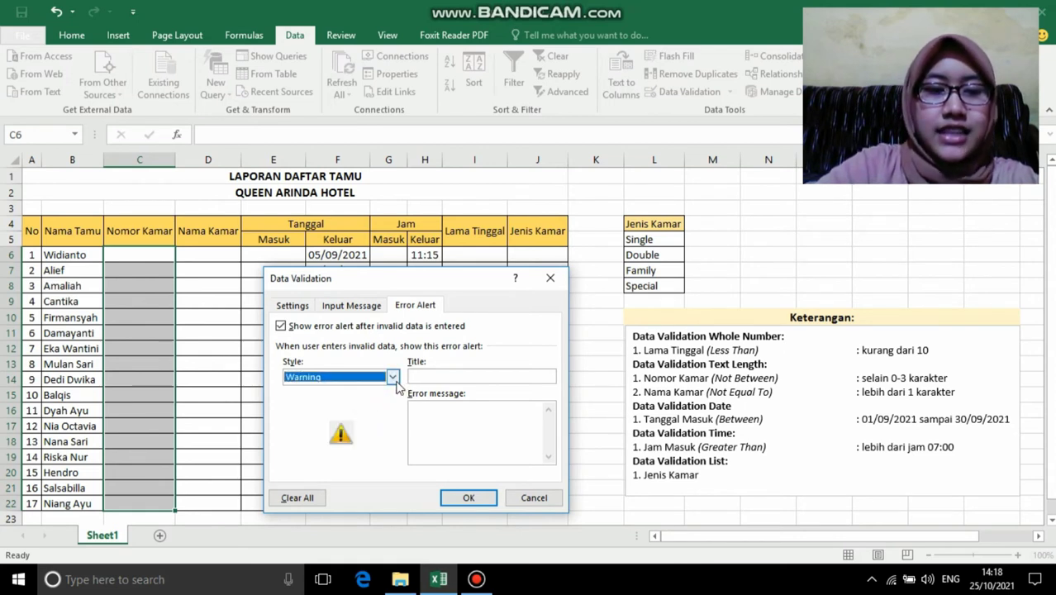
click(421, 374)
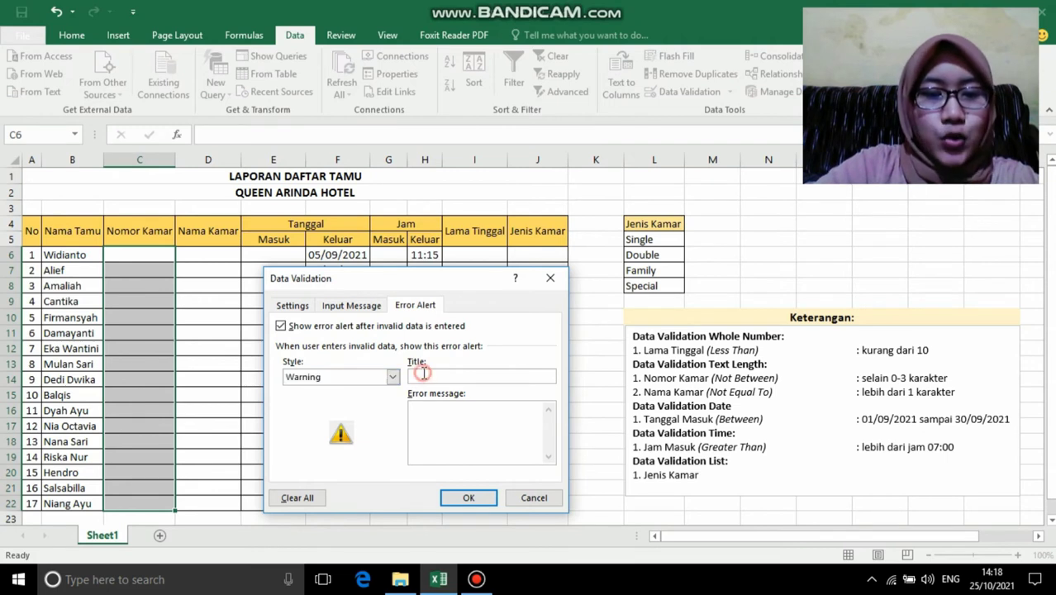
text(I)
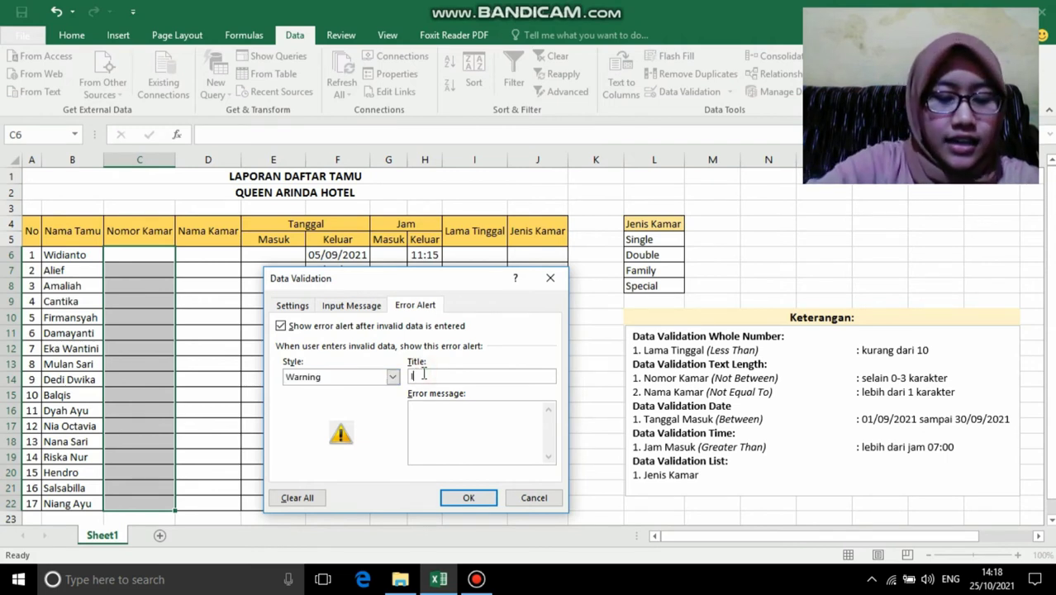
text(nput Ti)
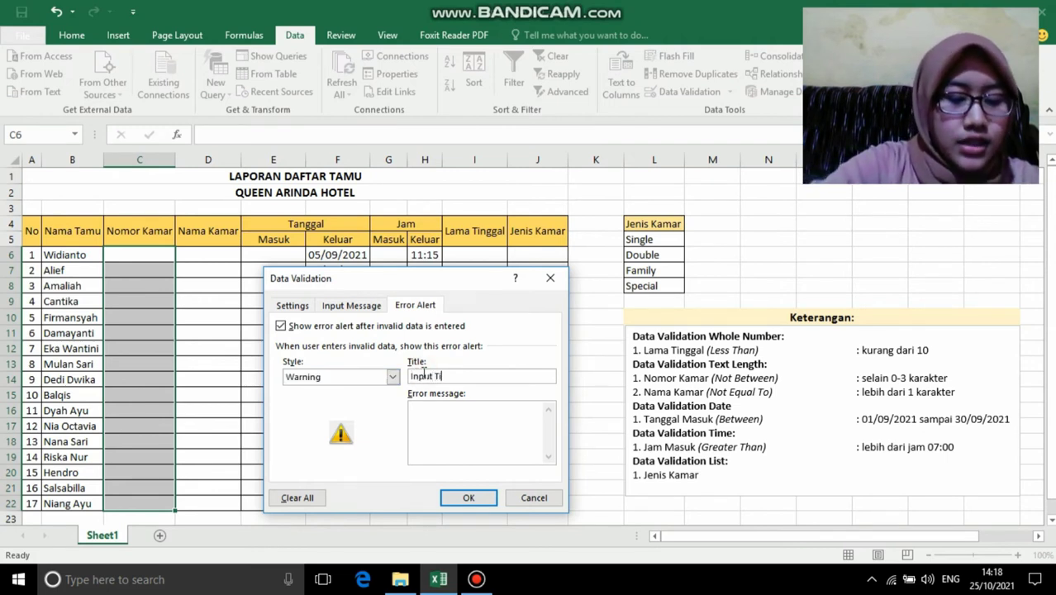
text(dak Ses)
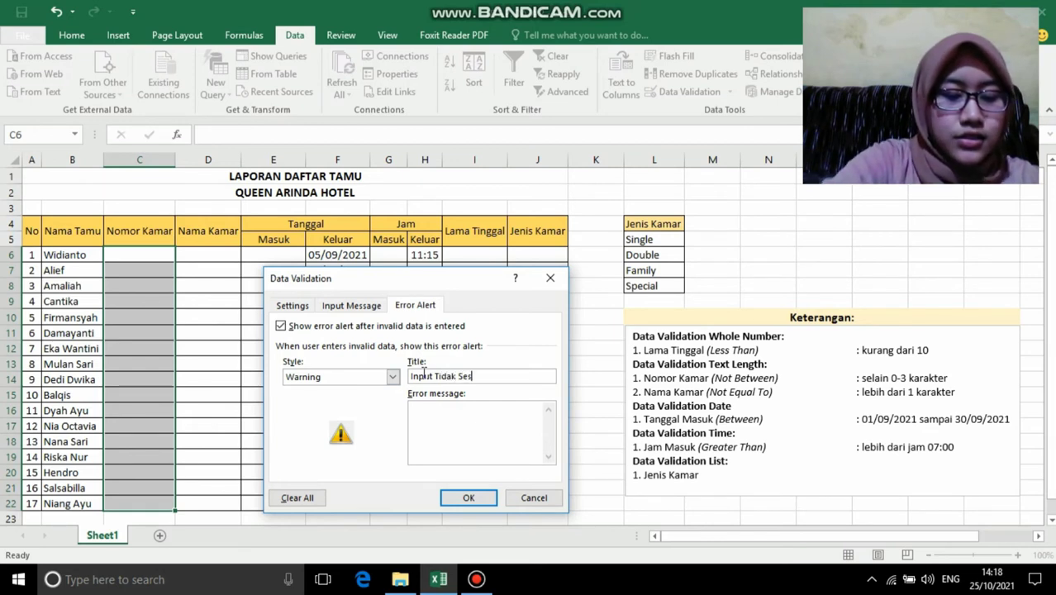
text(uai)
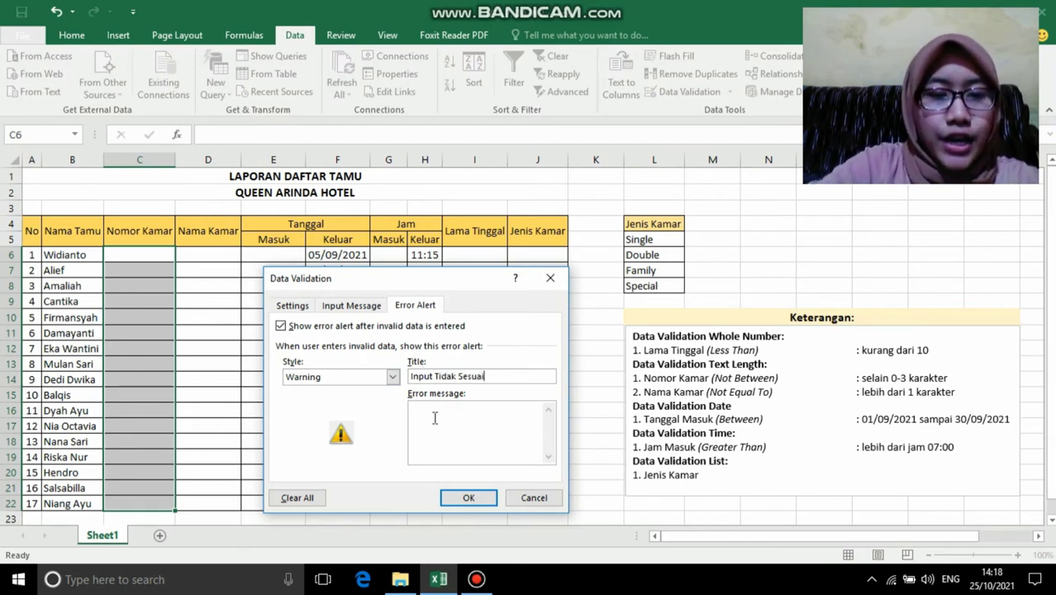
Enter the error message "Input yang anda masukkan tidak sesaui" and apply the validation to the Nomor Kamar cells
click(434, 418)
text(In)
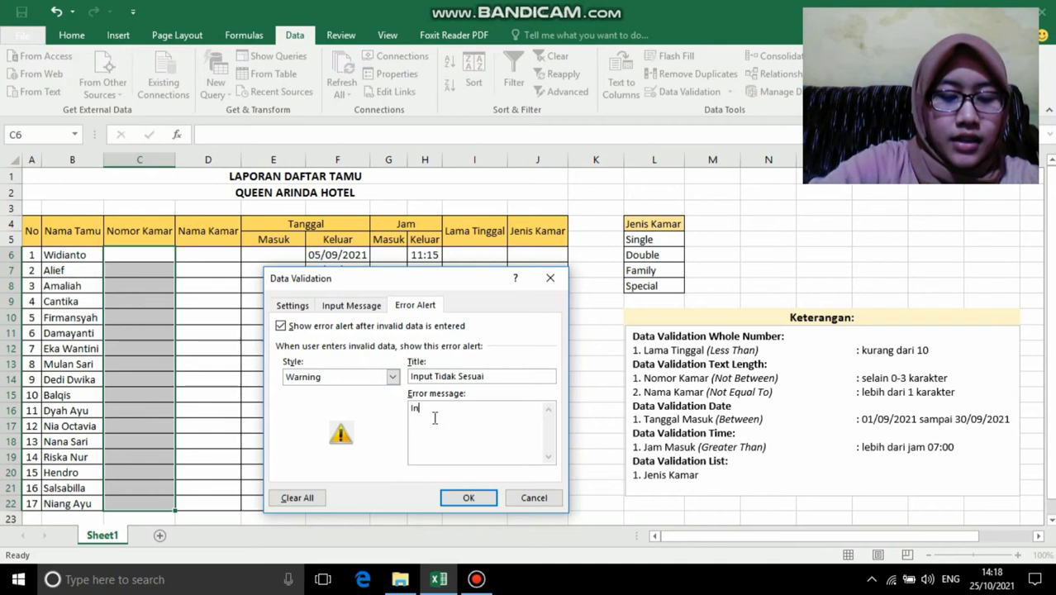
text(put yang )
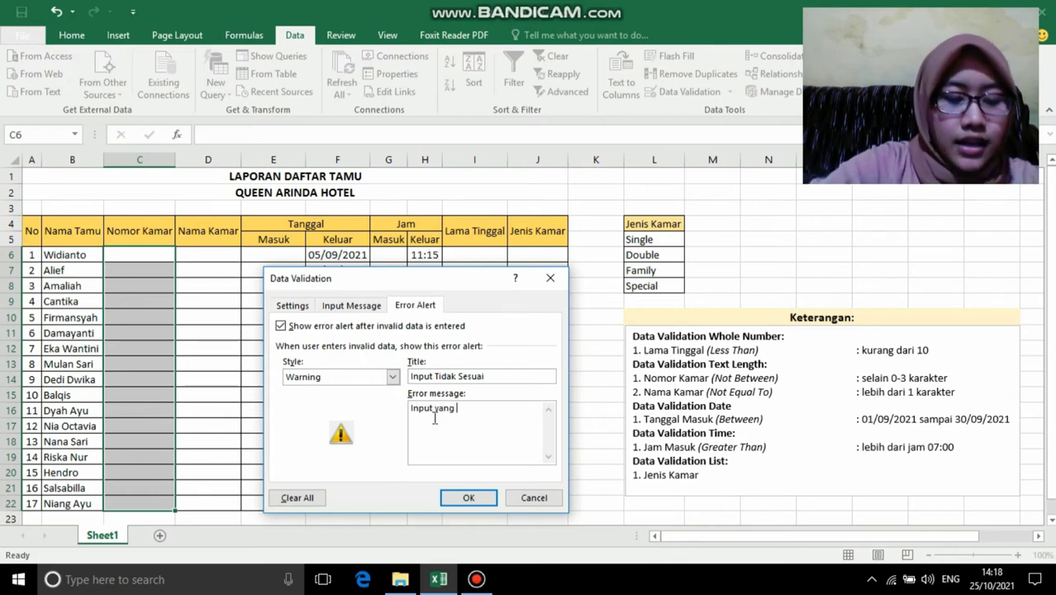
text(anda masukkan)
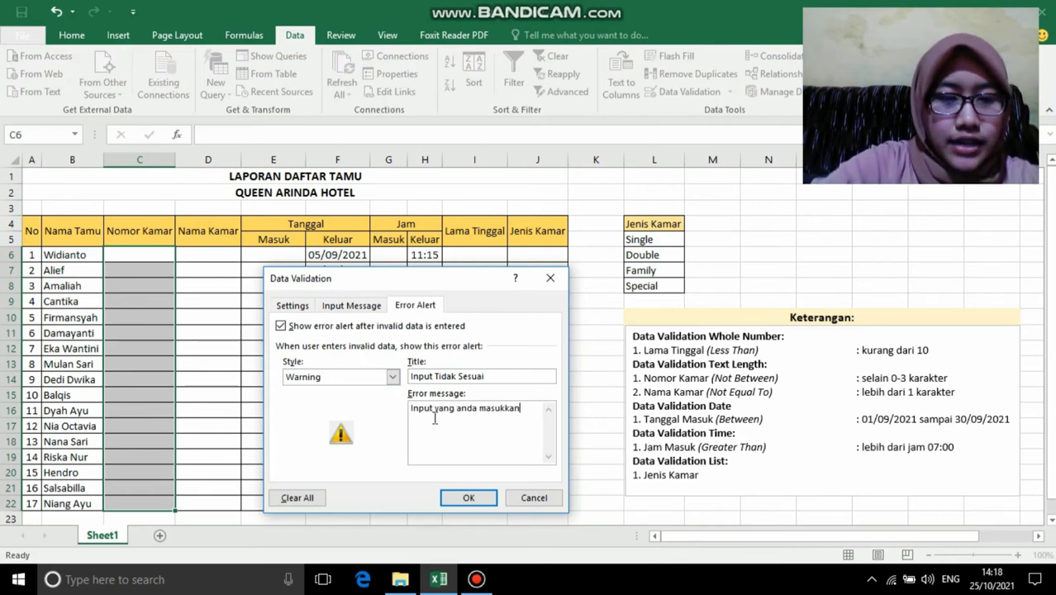
text( tidak)
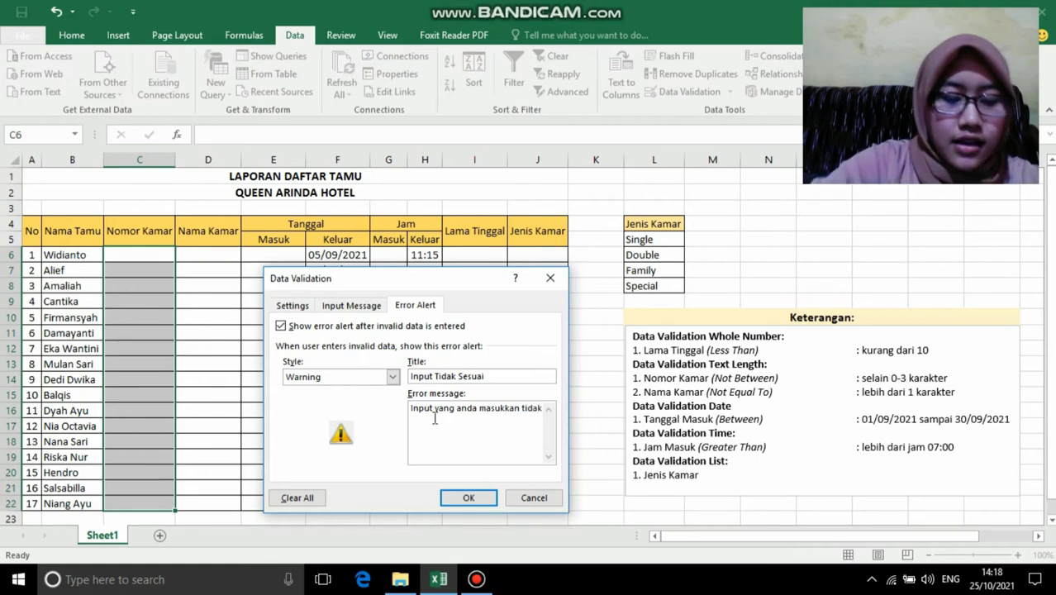
text( sesuai)
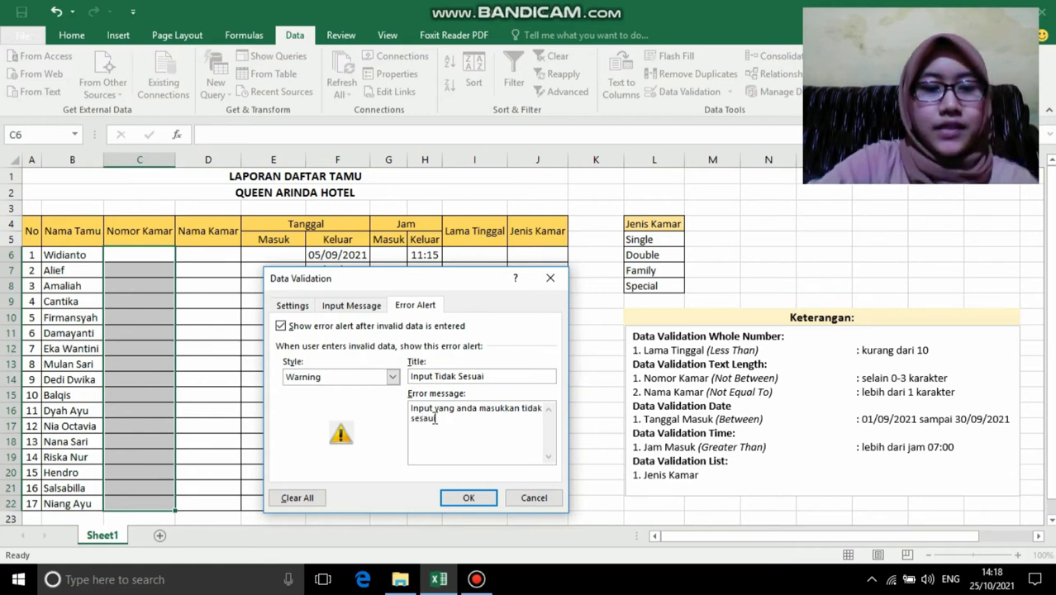
click(461, 495)
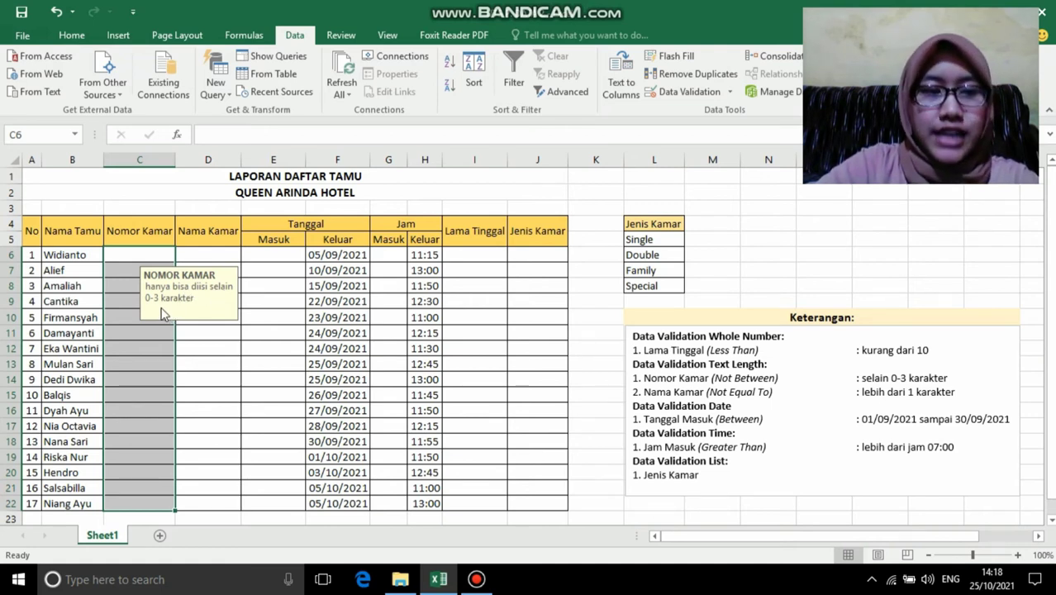
Enter room number S001 in the first Nomor Kamar cell, C6
click(132, 256)
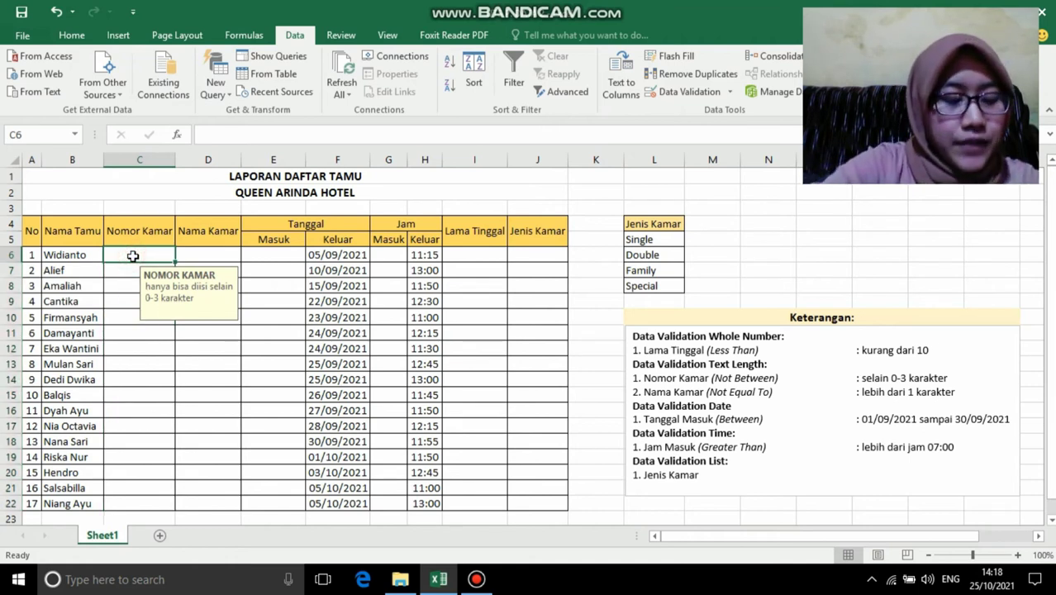
text(500)
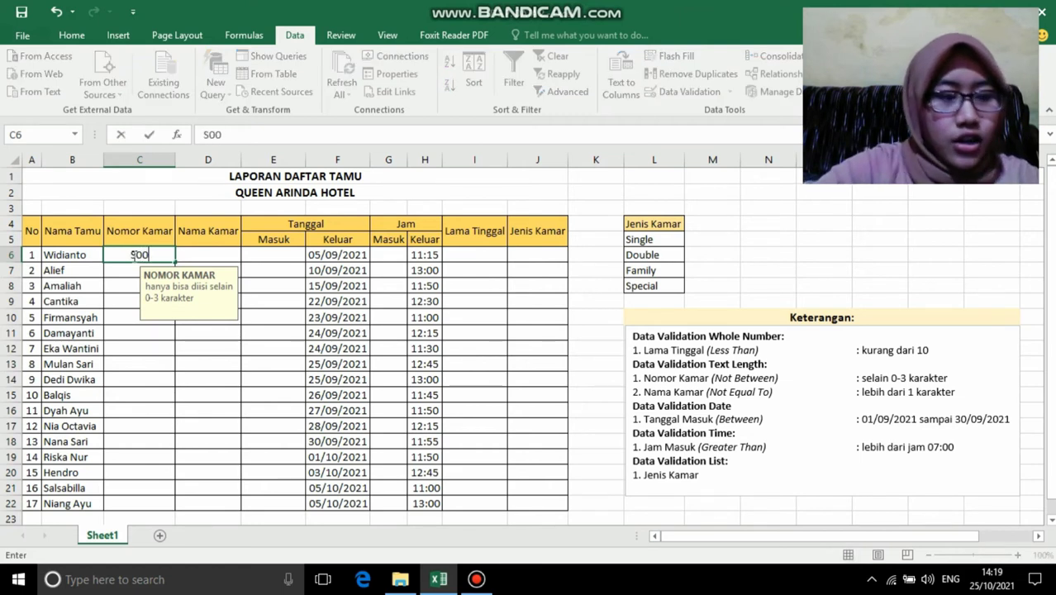
text(1)
key(Return)
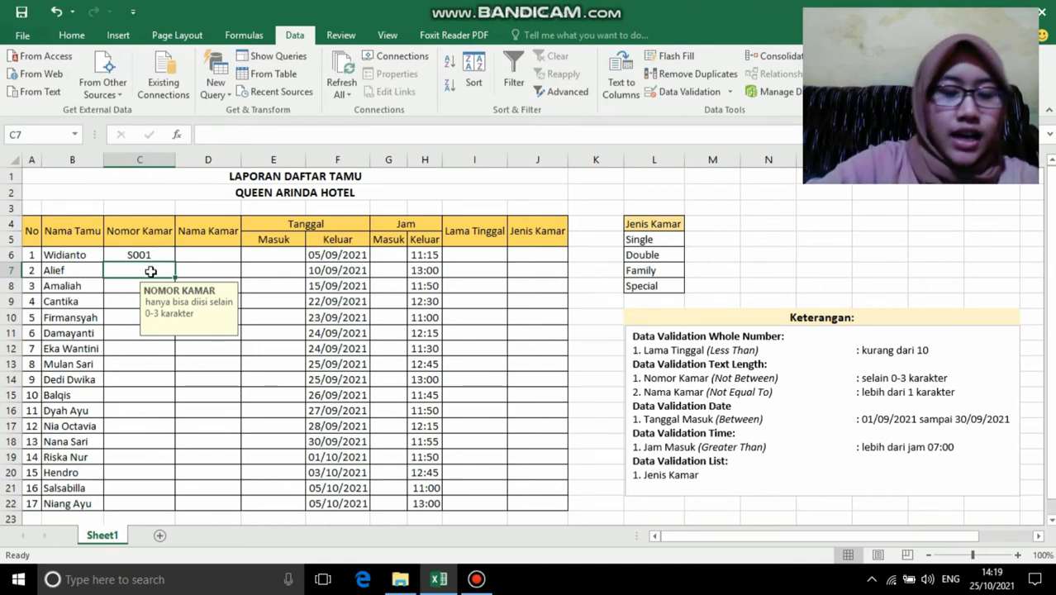
Test the Nomor Kamar validation by entering P2 in C7, and dismiss the alert without accepting the entry
text(P2)
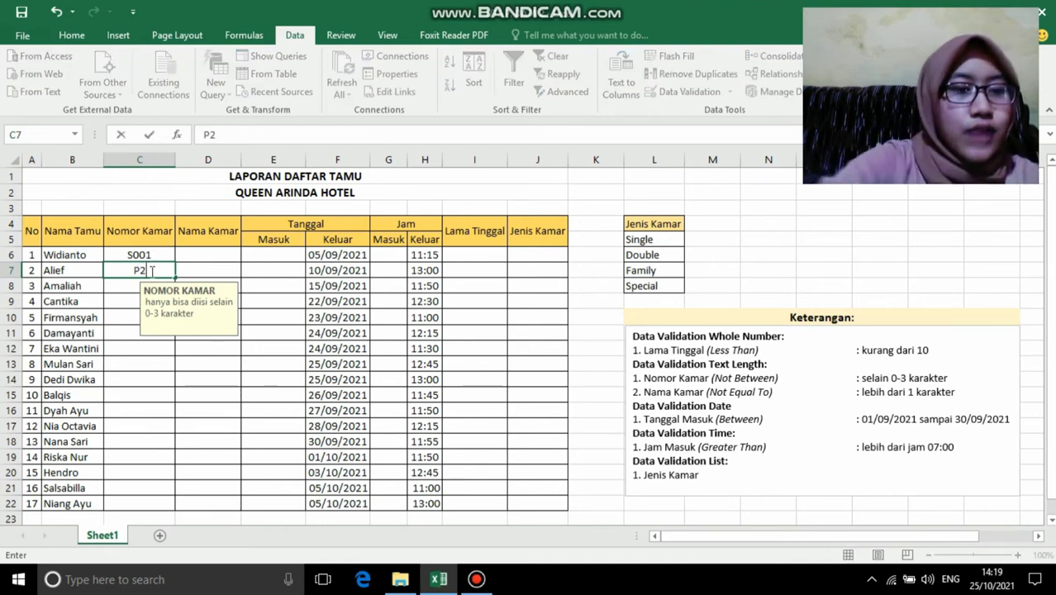
key(Return)
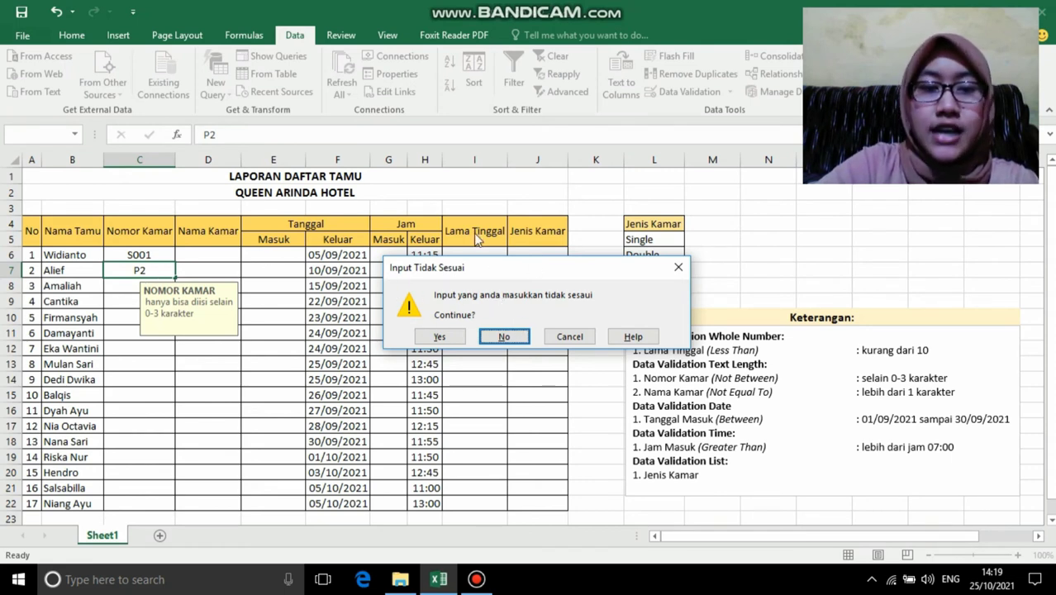
click(668, 268)
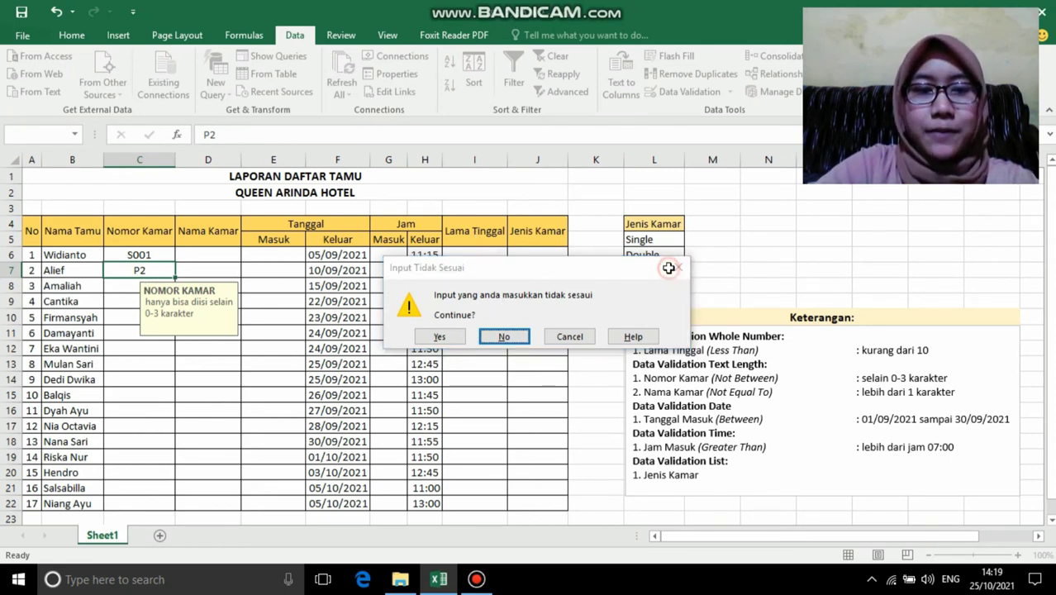
Fill the Nomor Kamar cells C7 to C9 with P002, E003 and S003
click(139, 274)
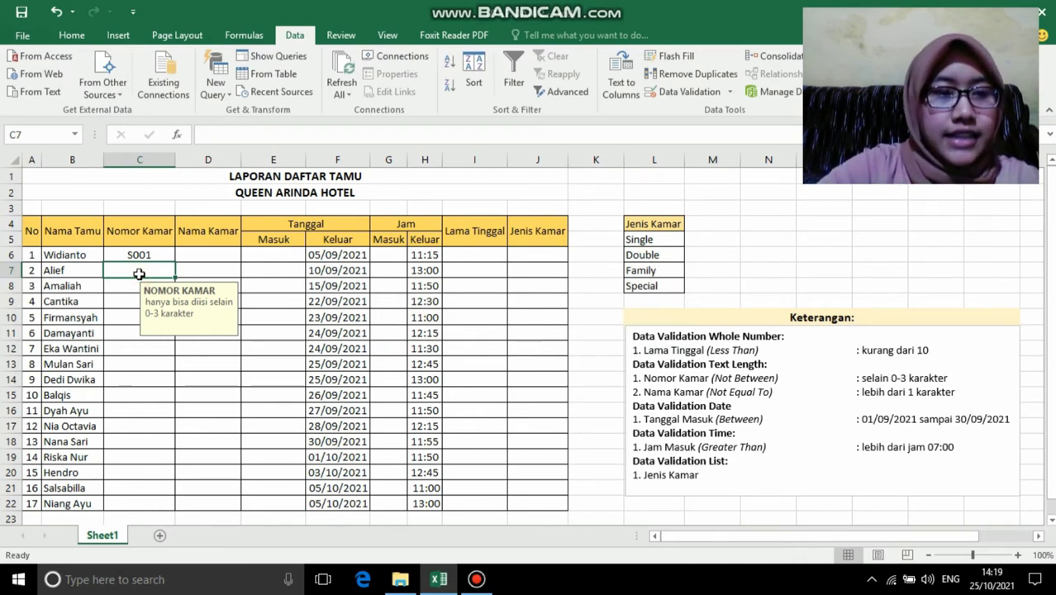
text(P002)
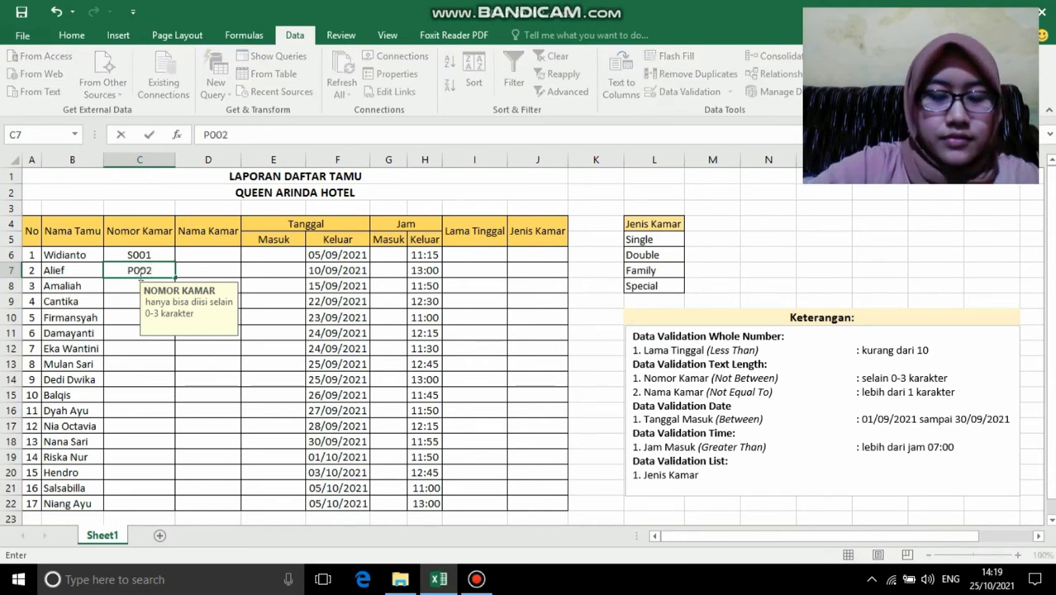
key(Return)
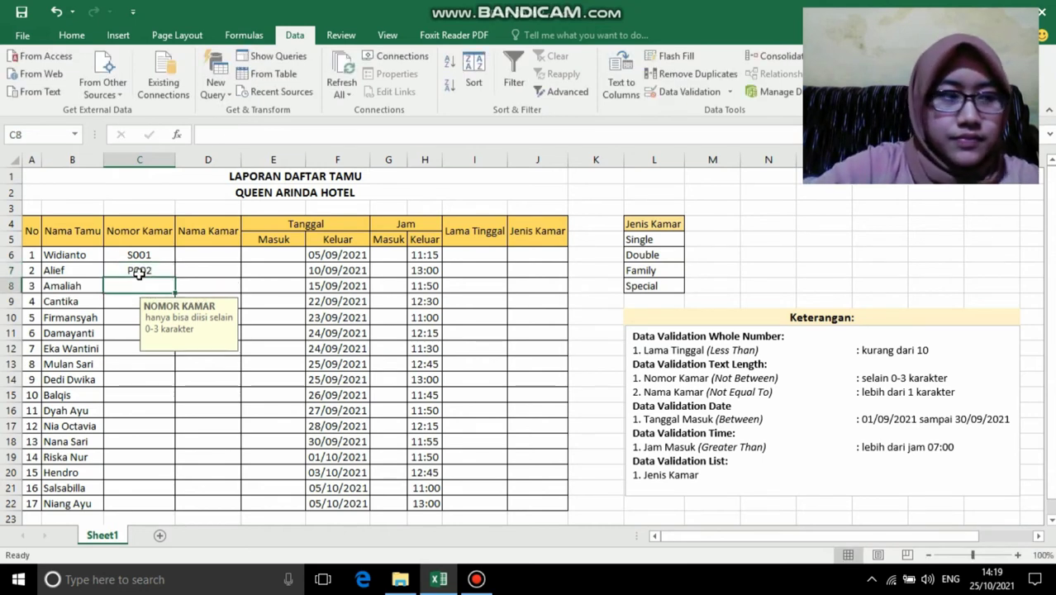
text(E003)
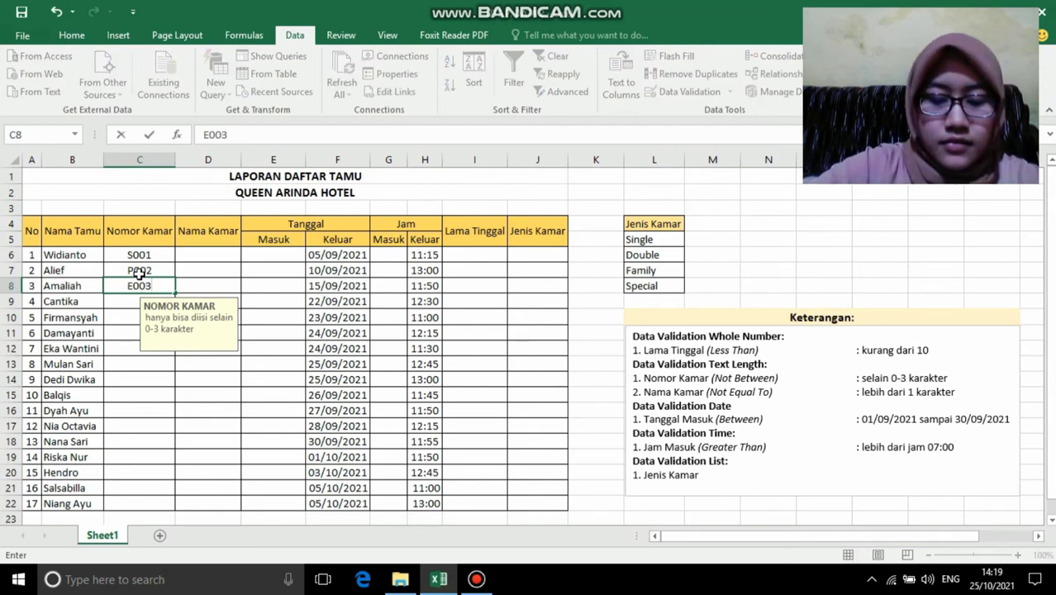
key(Return)
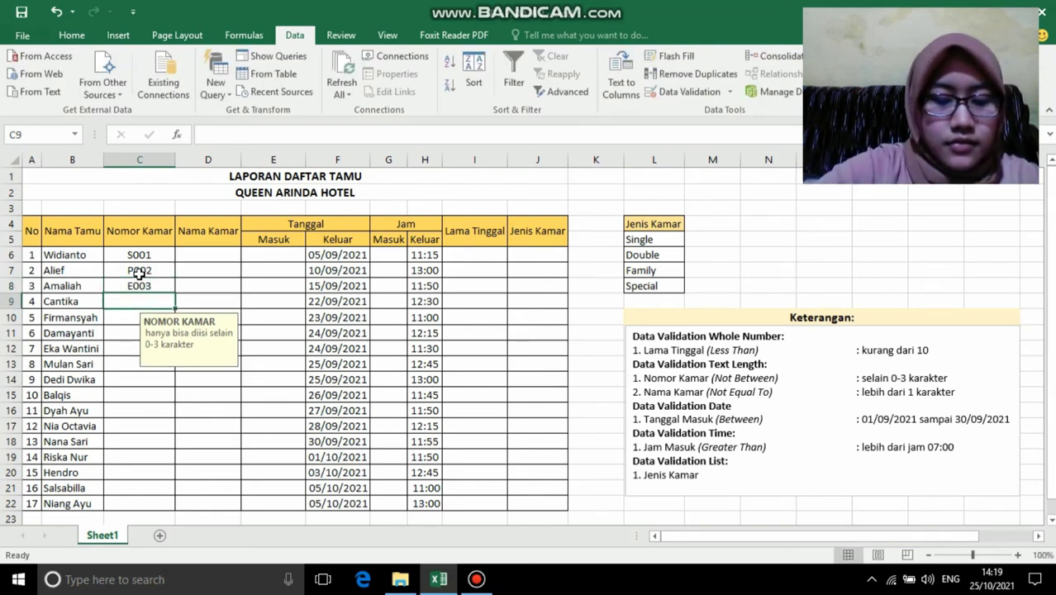
text(S003)
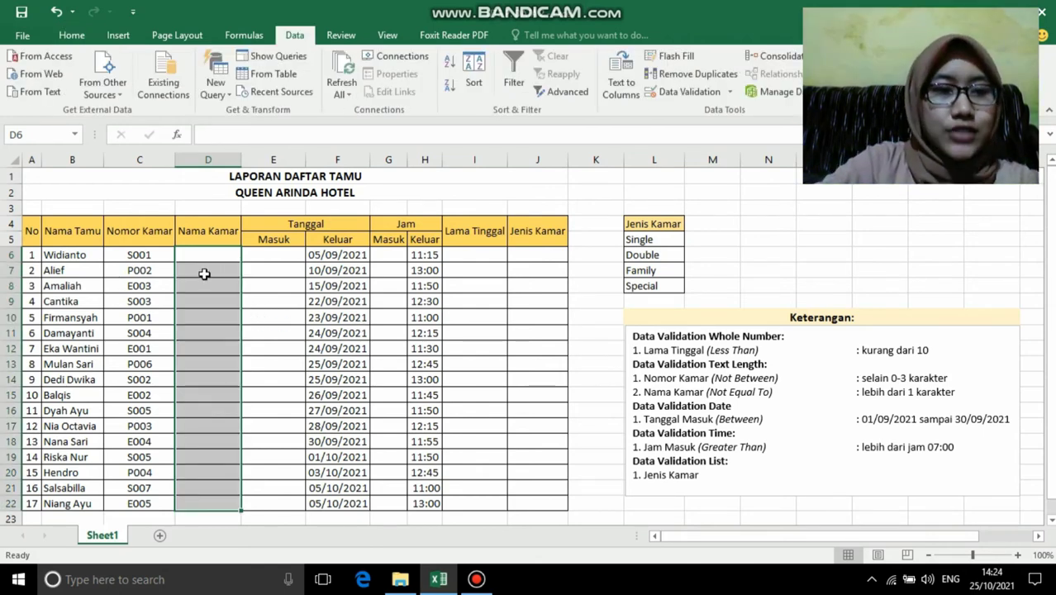
Set the data validation criteria of the Nama Kamar cells D6:D22 to a text length not equal to 1
click(205, 272)
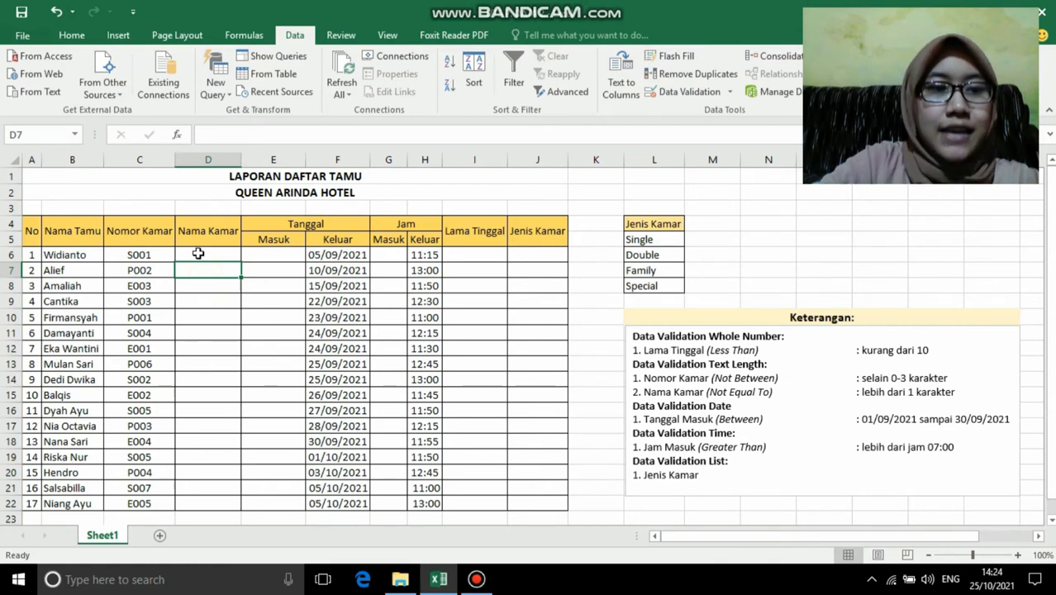
click(203, 254)
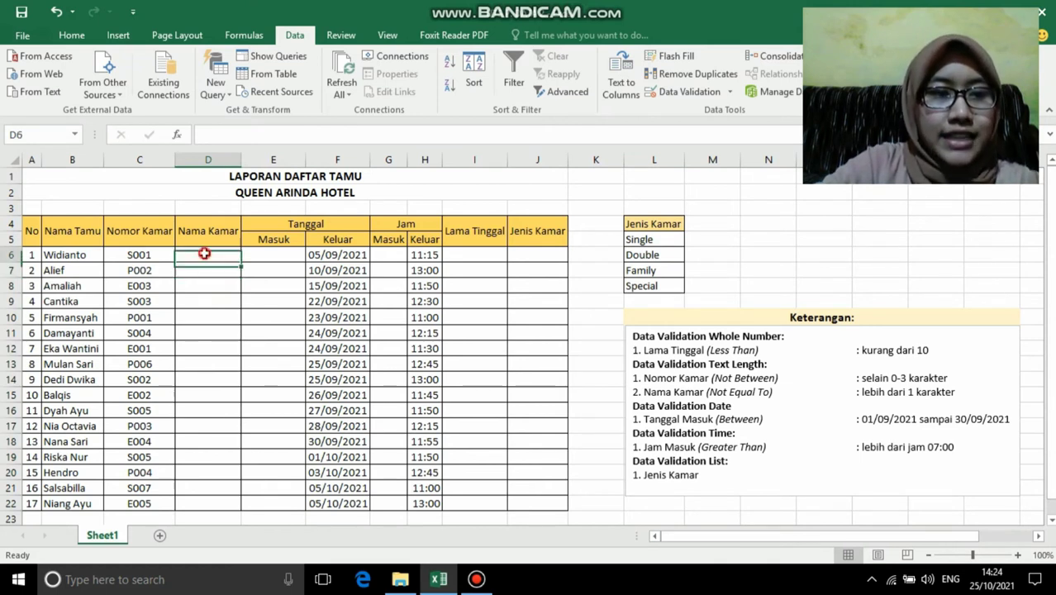
drag(204, 253, 217, 495)
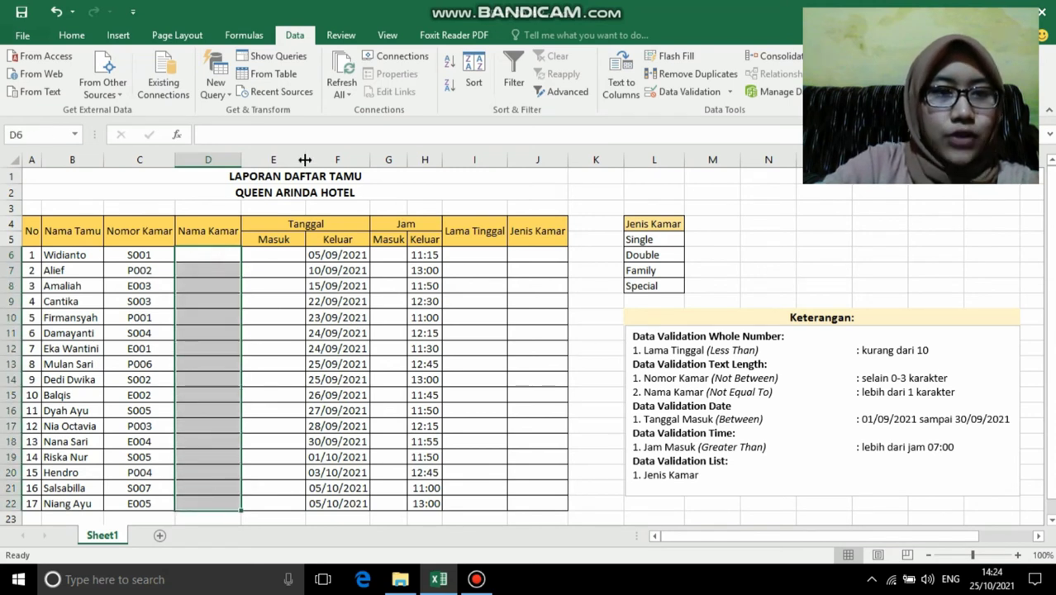
click(660, 94)
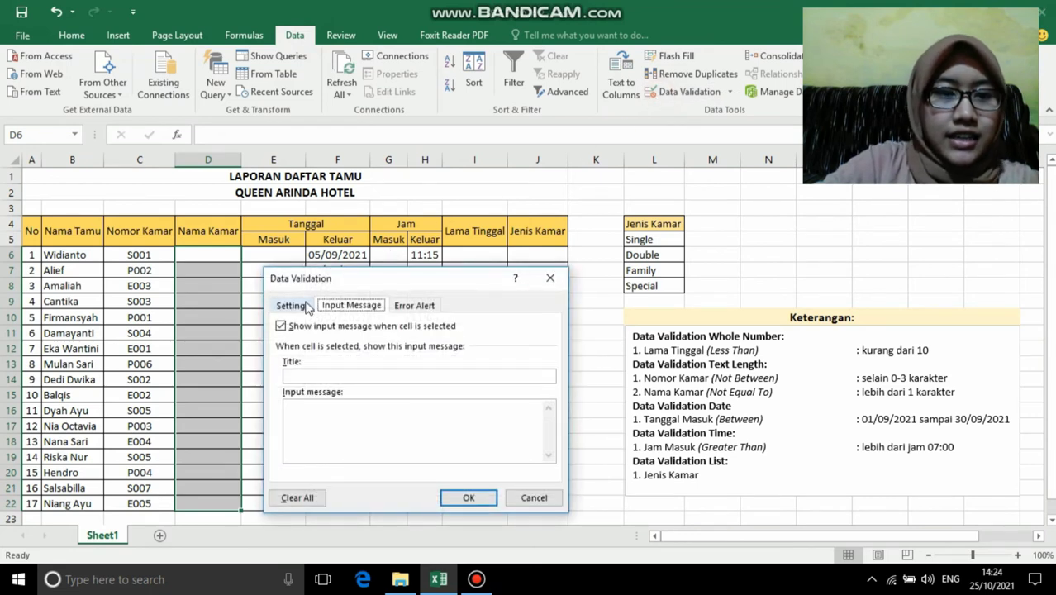
click(290, 304)
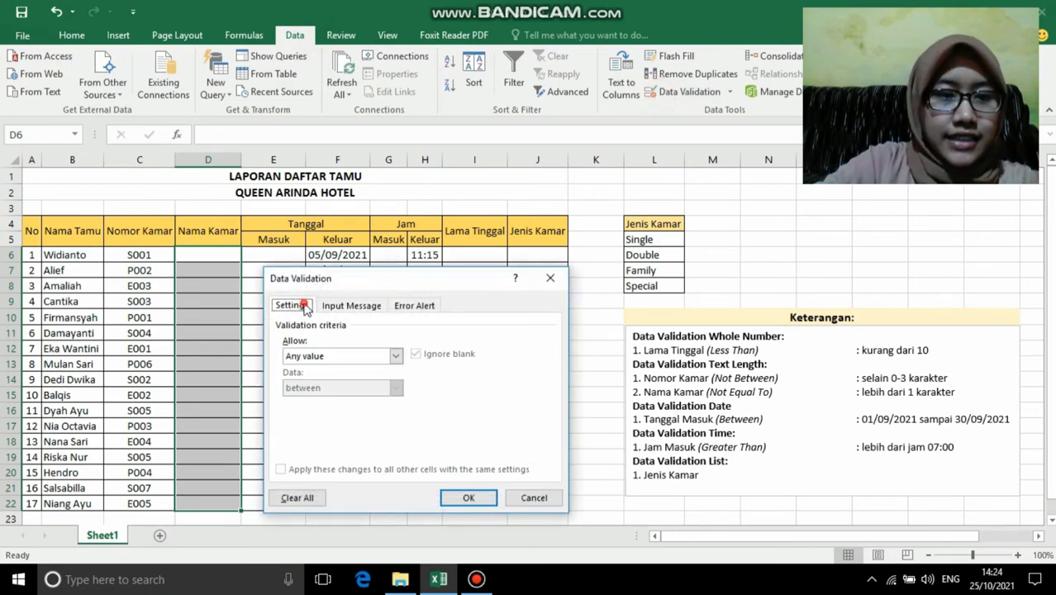
click(397, 357)
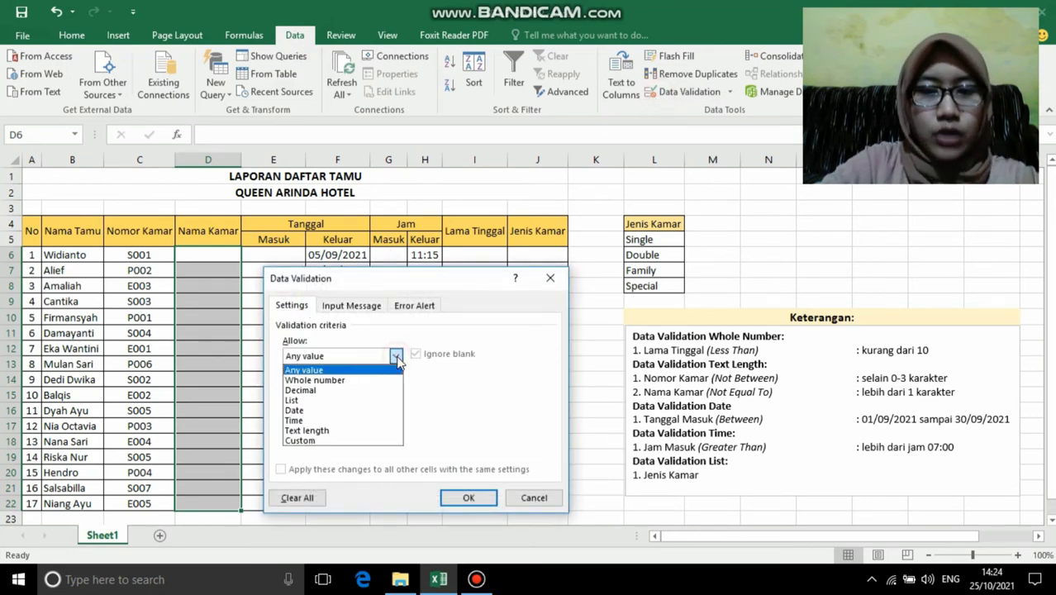
click(363, 430)
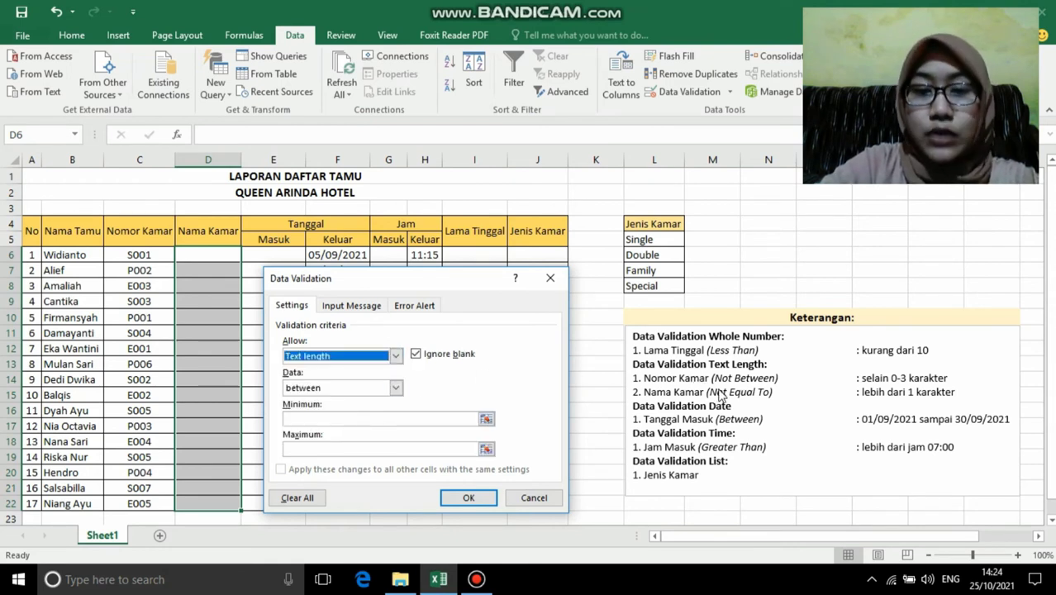
click(396, 388)
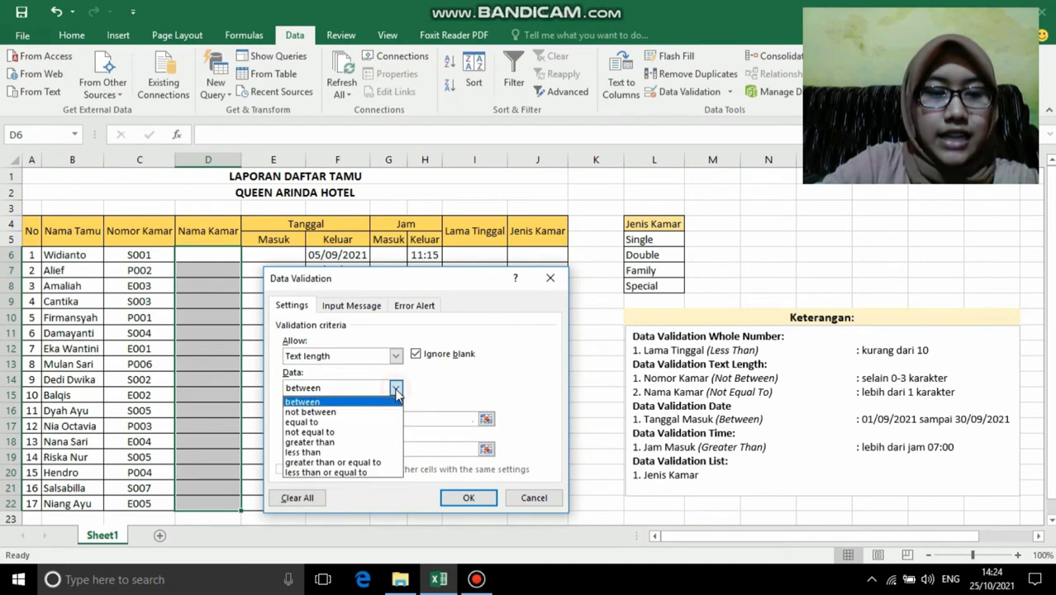
click(390, 433)
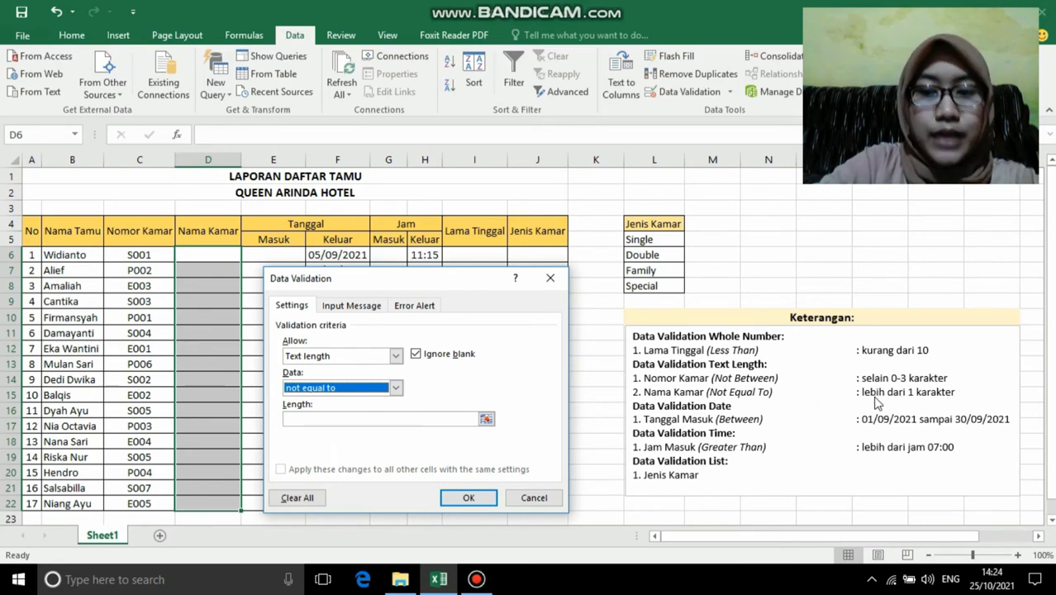
click(321, 419)
text(1)
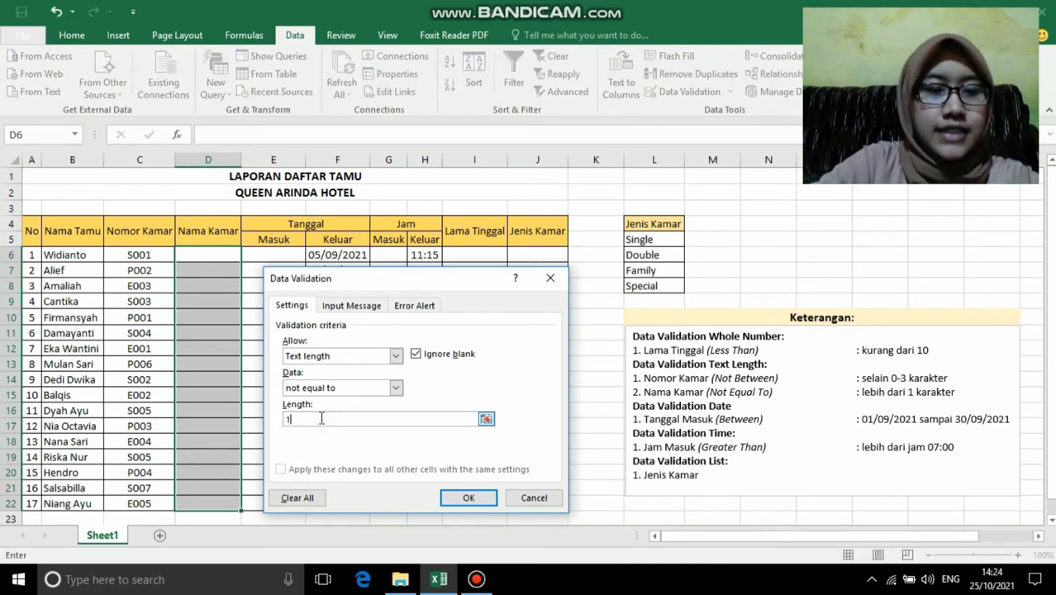
Give the Nama Kamar validation an input message titled NAMA KAMAR with the text "hanya bisa diisi dengan lebih dari 1 karakter"
click(353, 306)
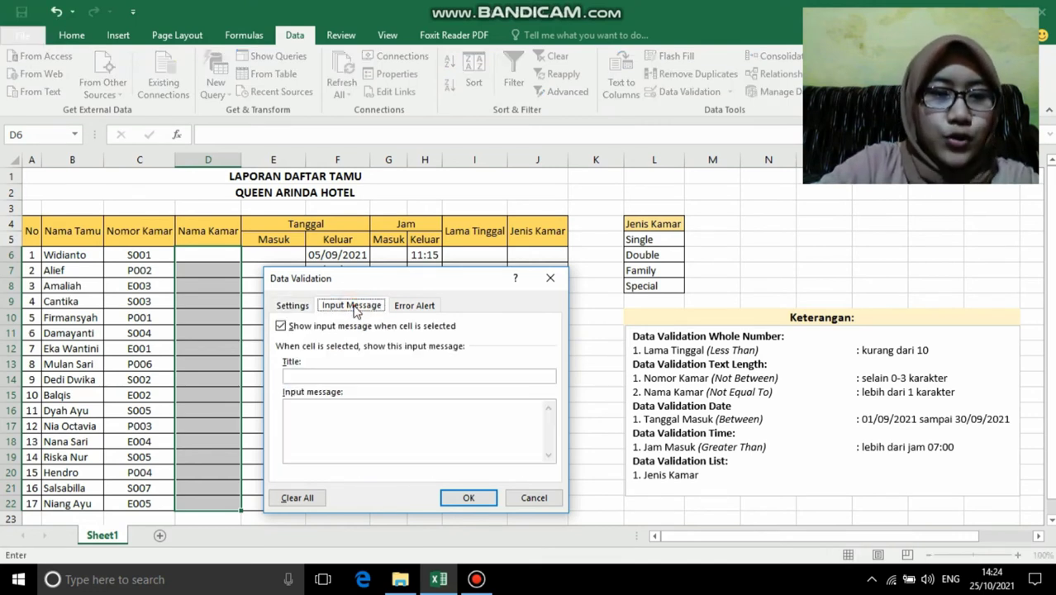
click(335, 373)
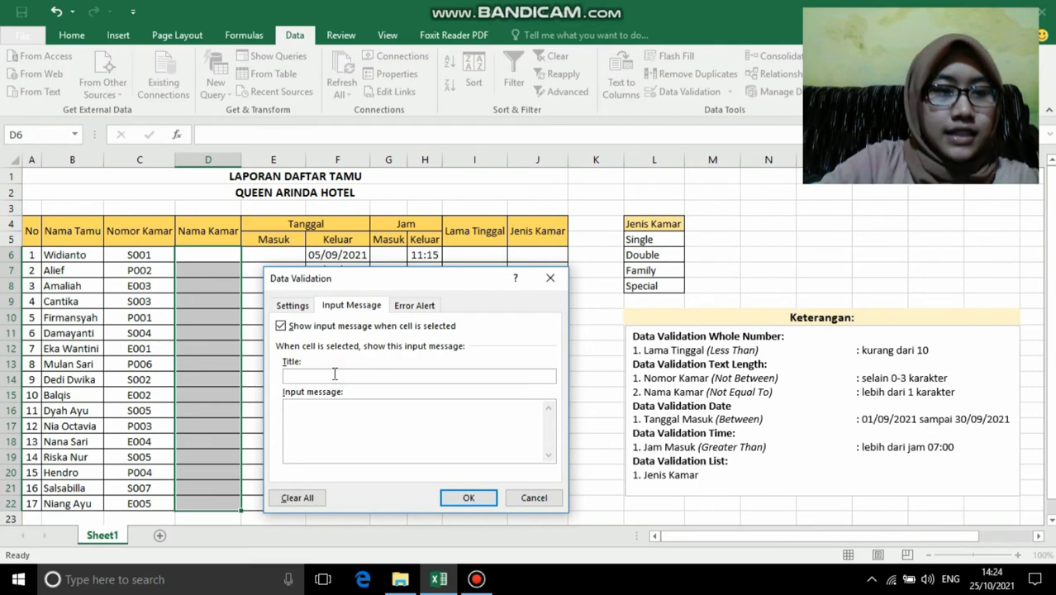
text(NAMA KAMAR)
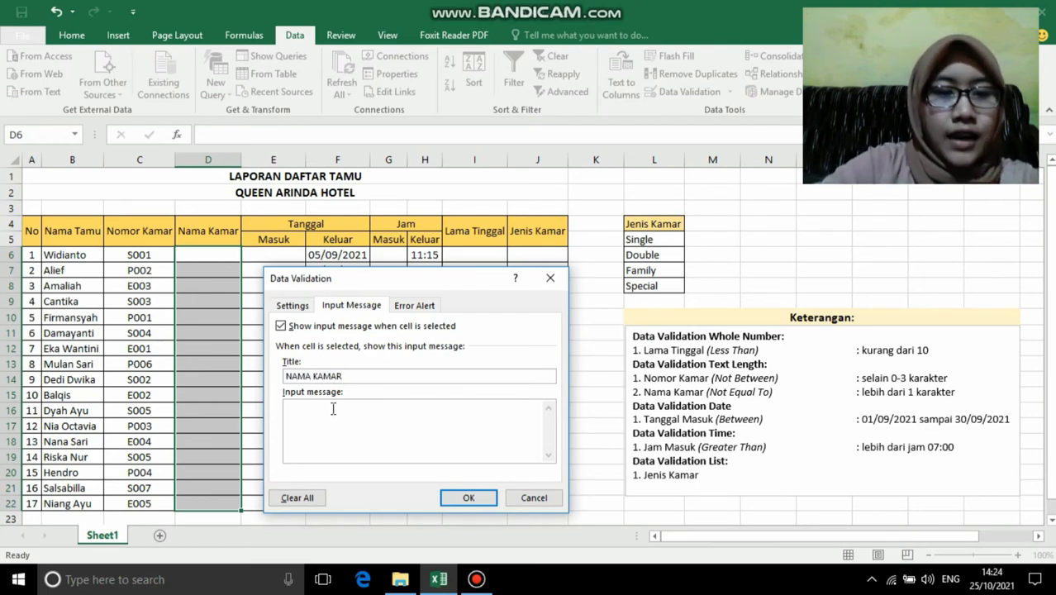
click(333, 411)
text(han)
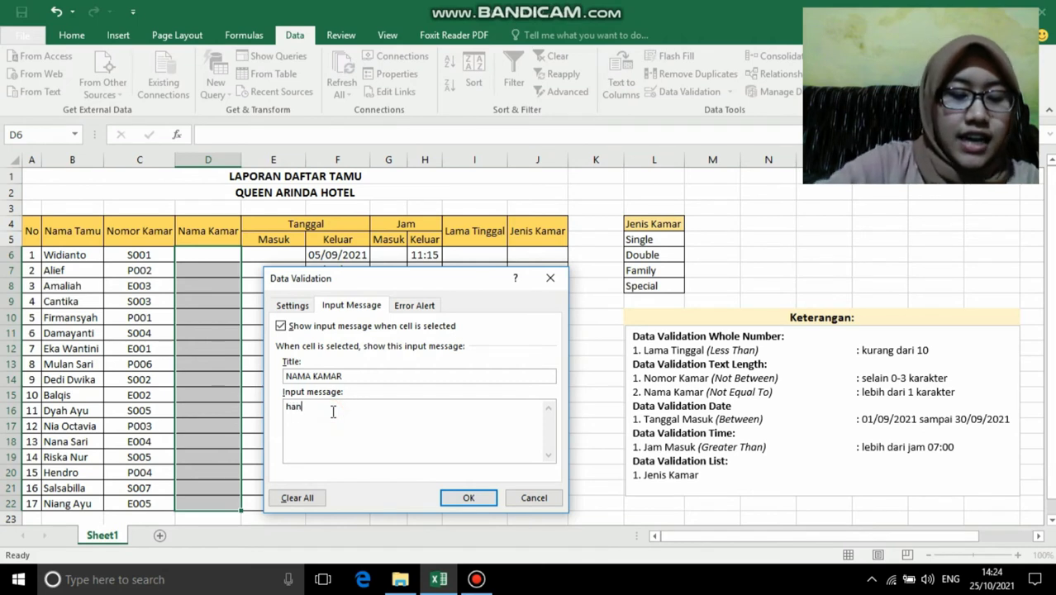
text(ya bisa diis)
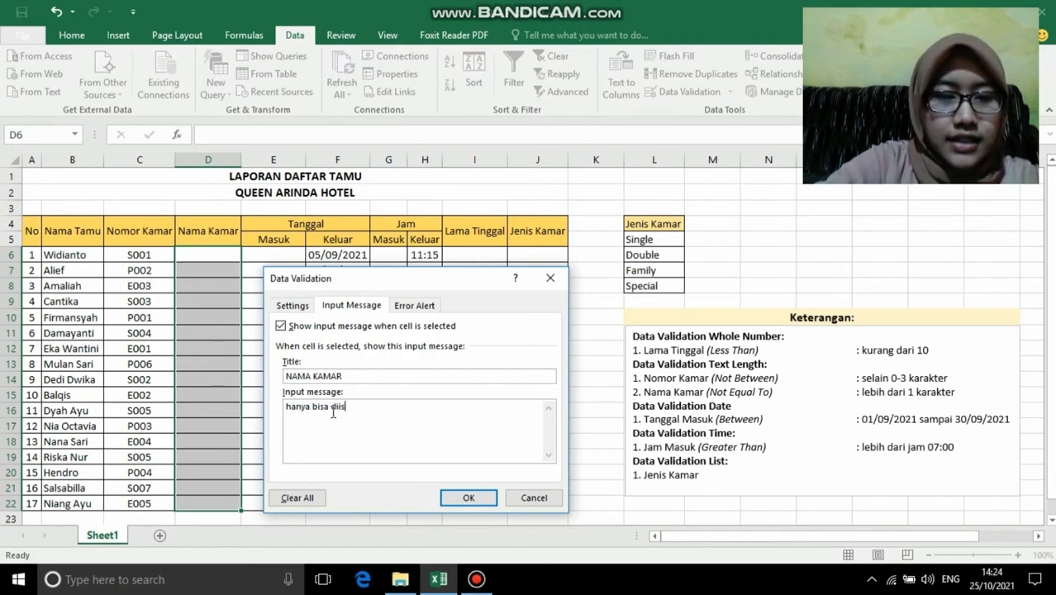
text(i de)
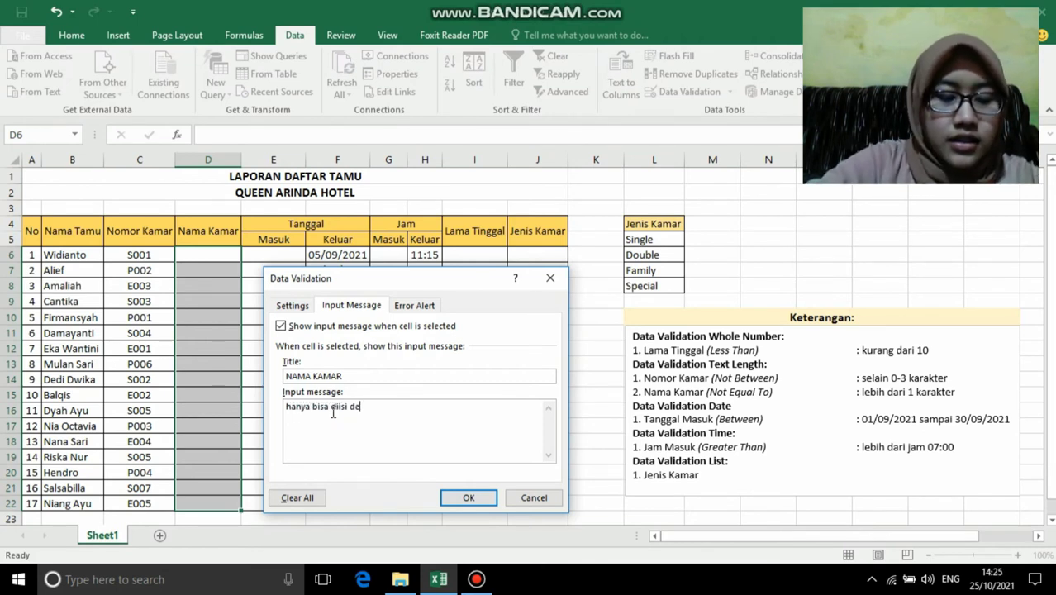
text(ngamn l)
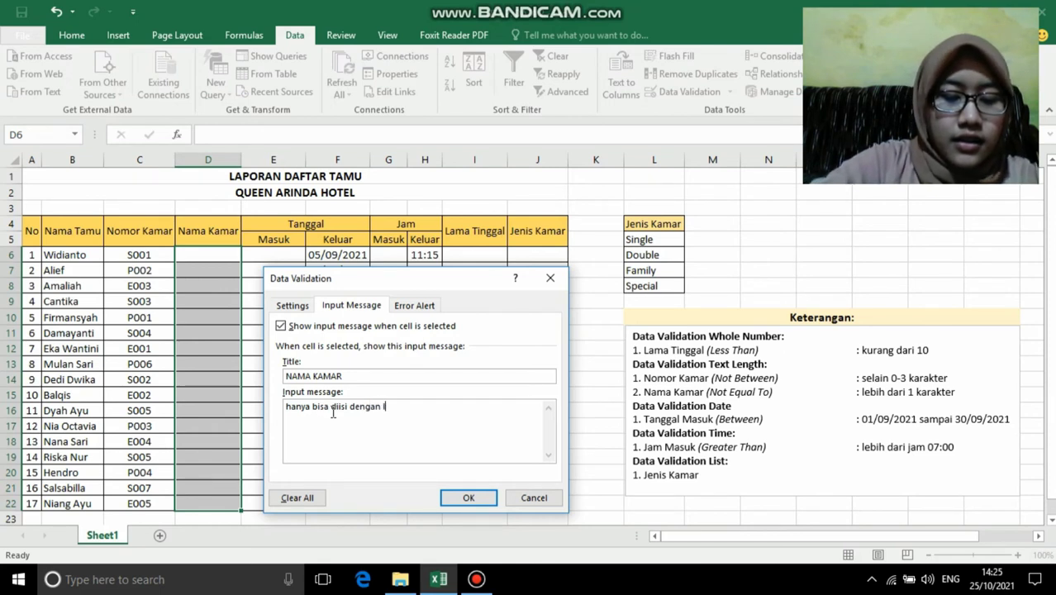
text(ebih )
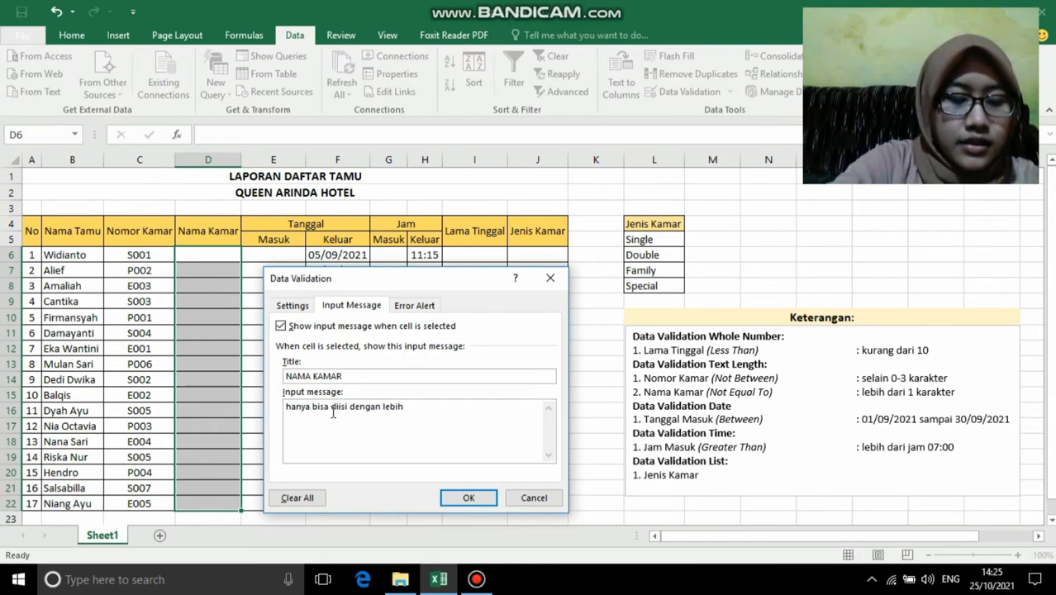
text(dari)
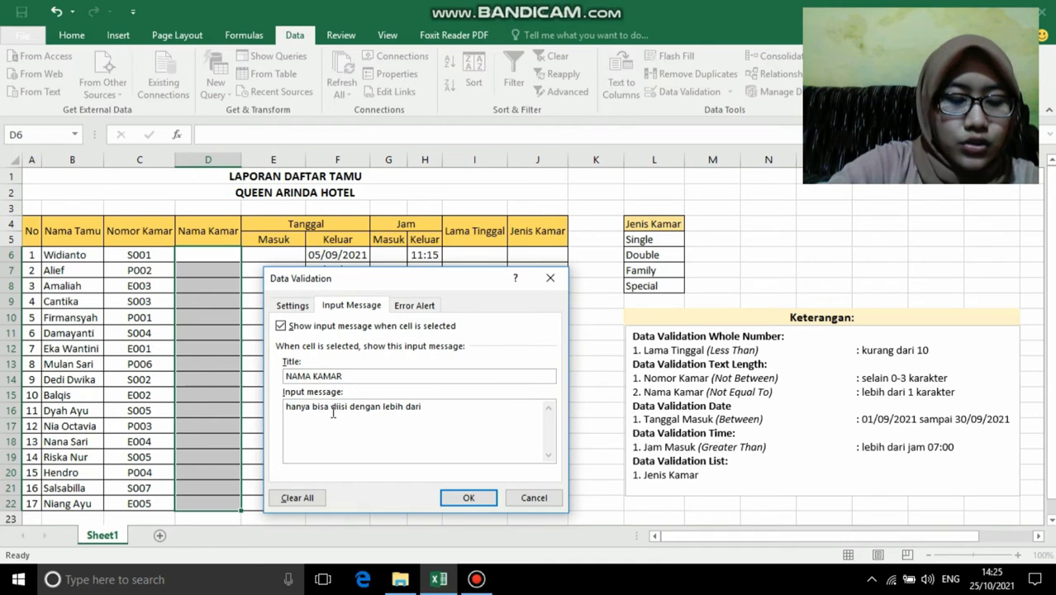
text(karakter)
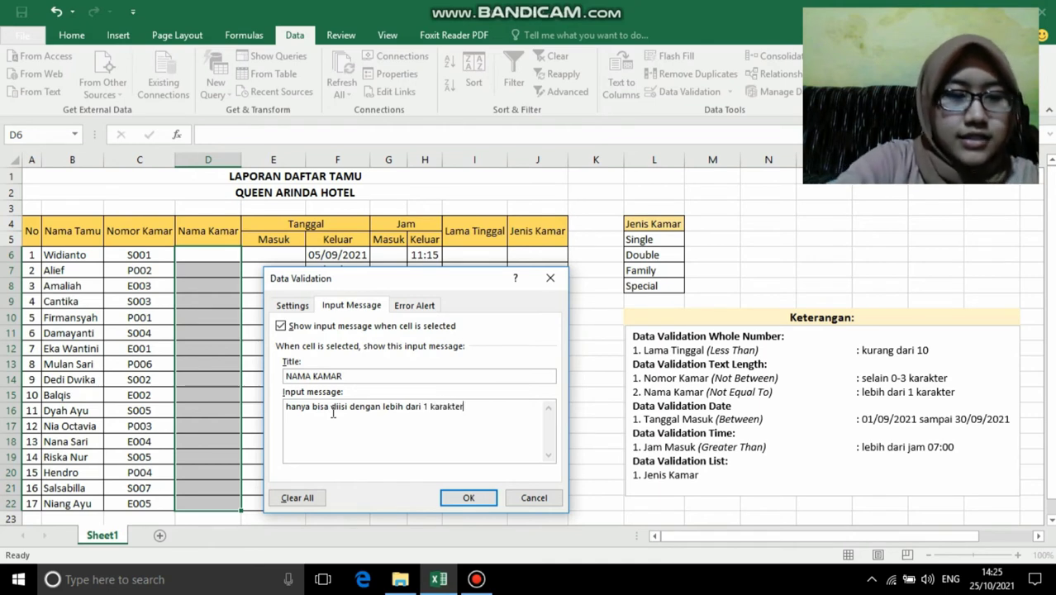
Add a Warning error alert titled "Input Tidak Sesuai" with the message "Input yang anda masukkan tidak sesuai", and apply the Nama Kamar validation
click(427, 305)
click(392, 377)
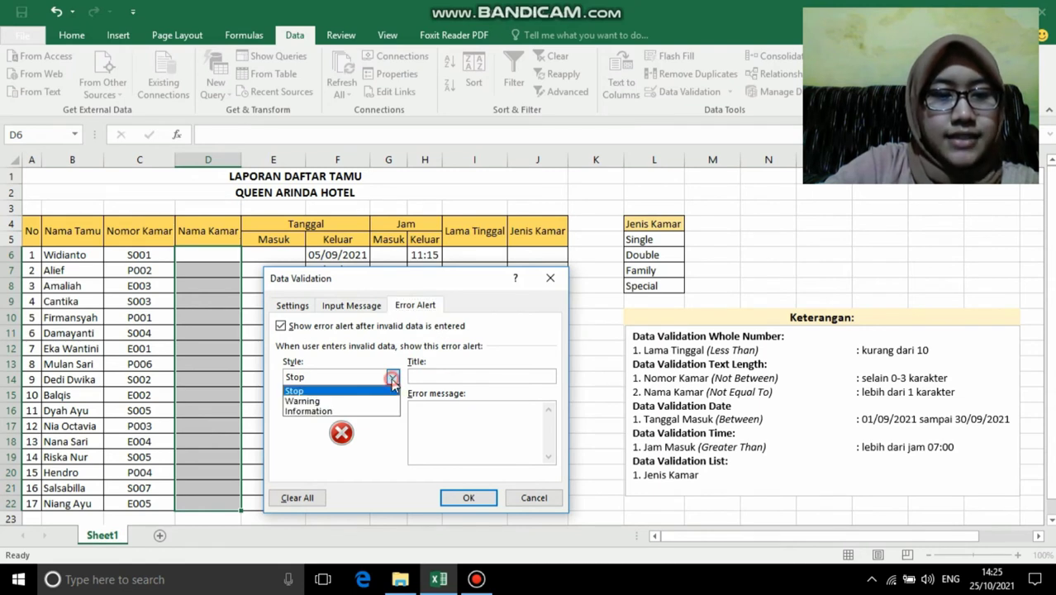
click(388, 401)
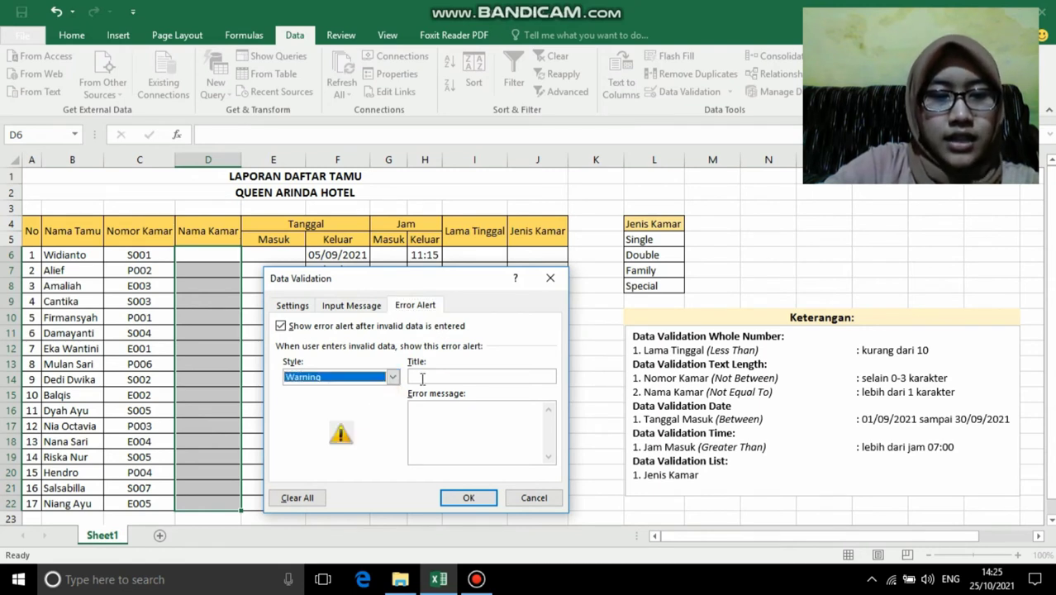
click(422, 378)
text(Input)
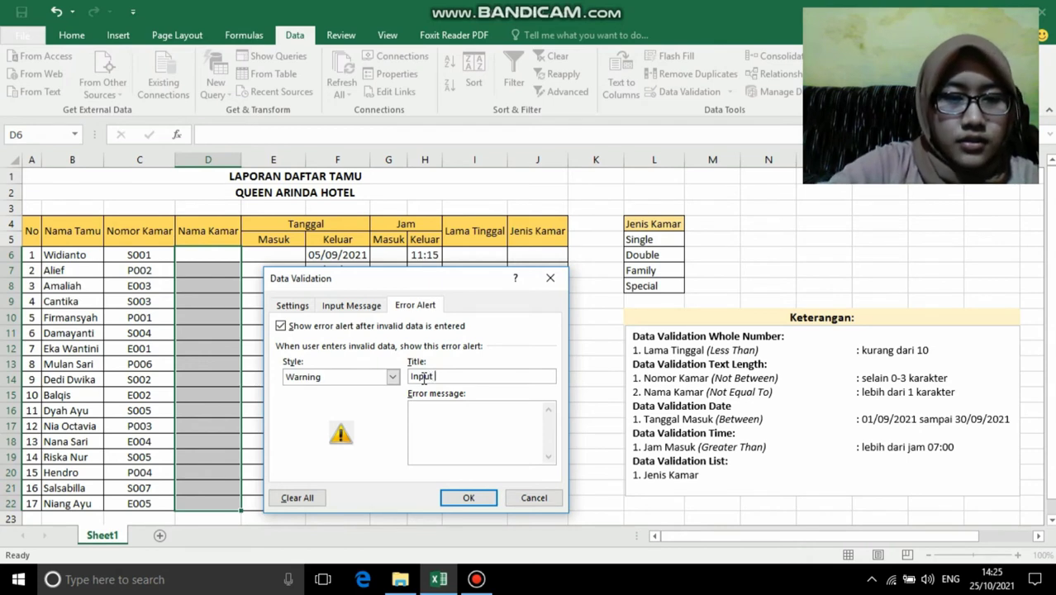
text( Tidak)
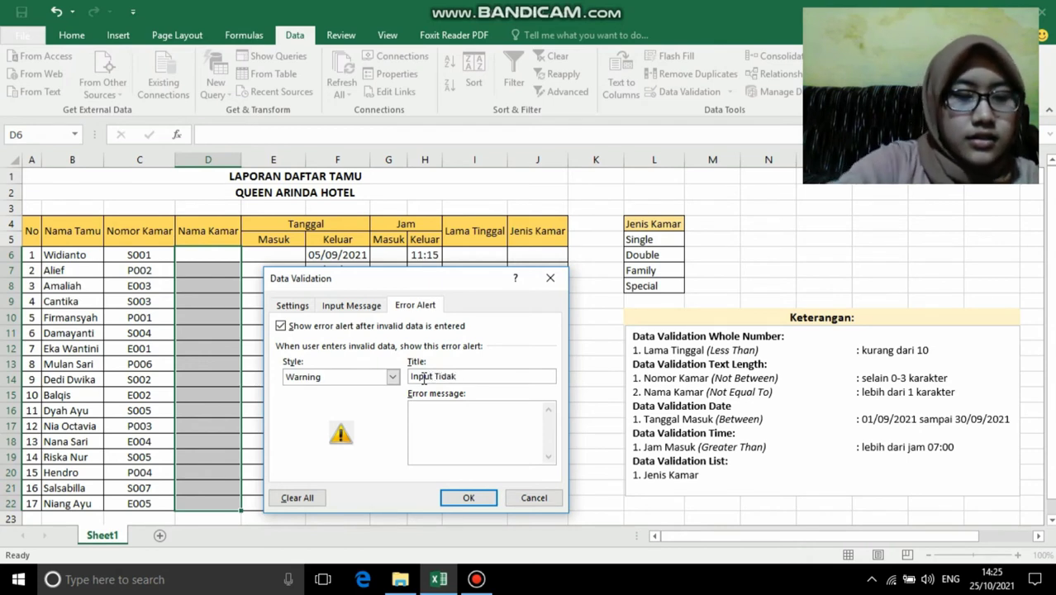
text( Sesuai)
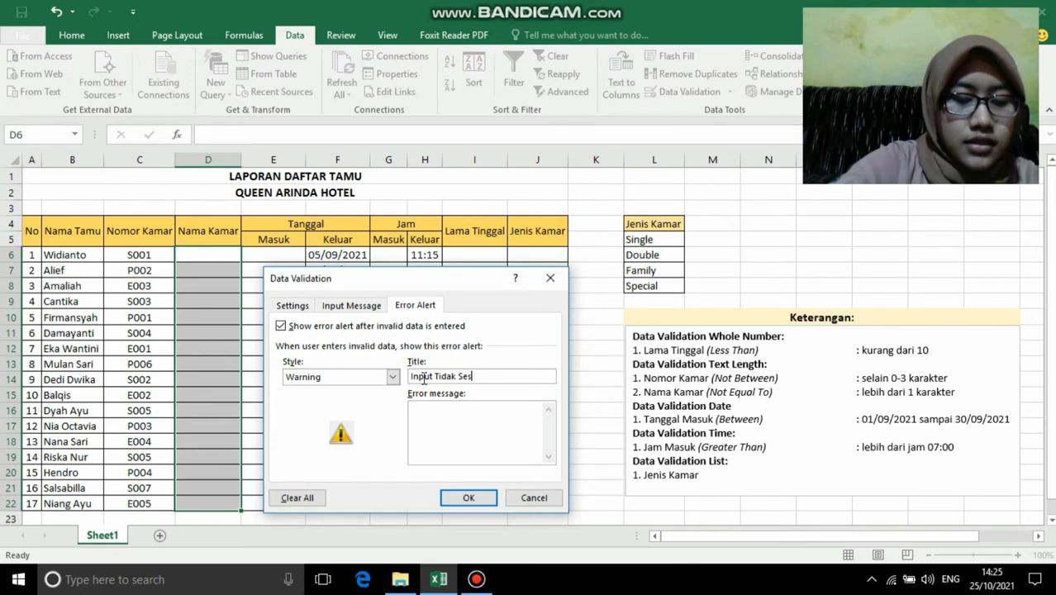
click(436, 416)
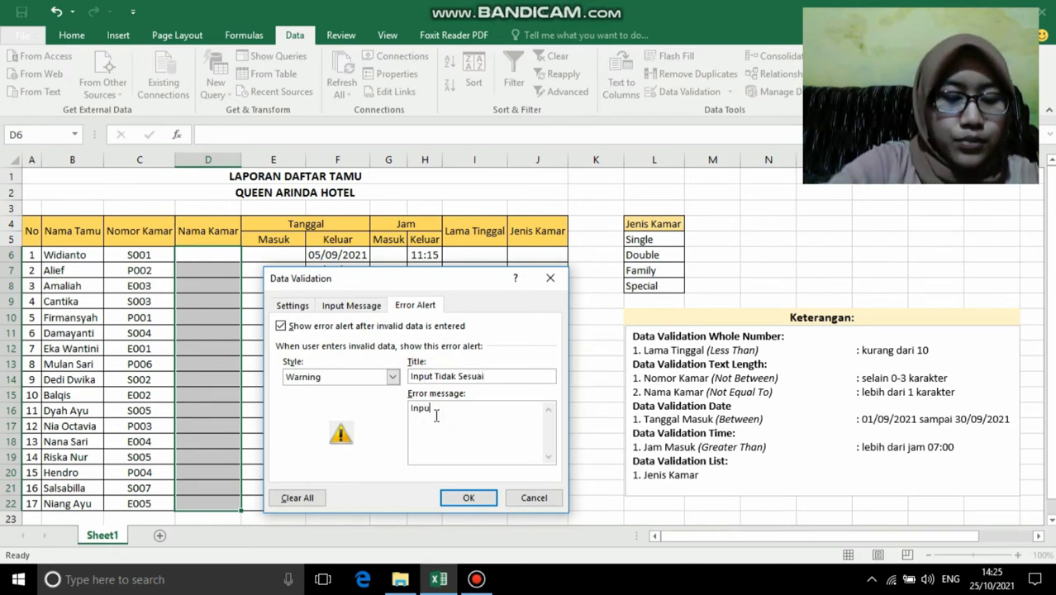
text(Input yang and)
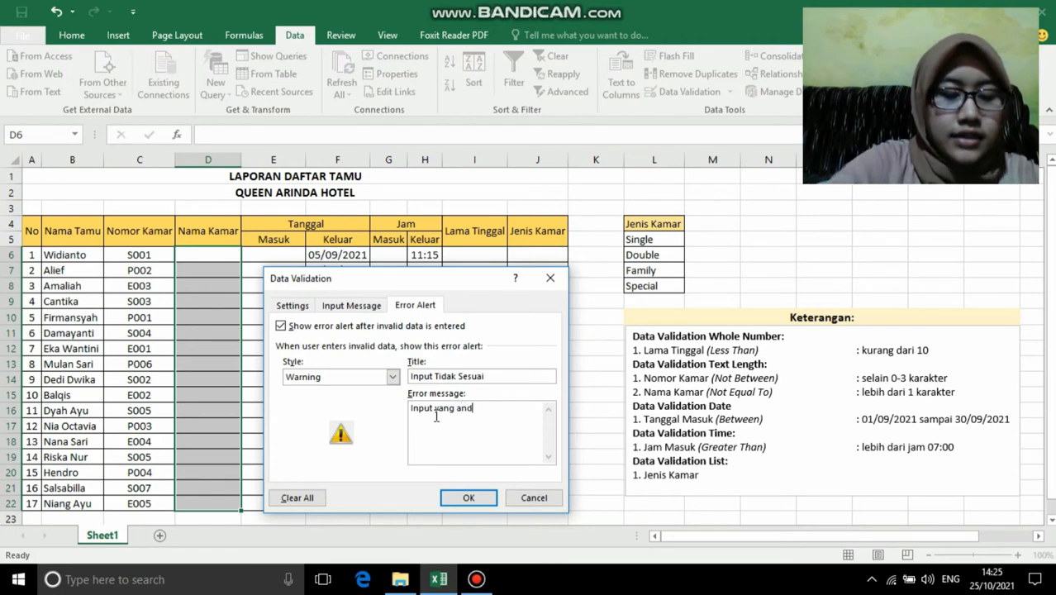
text(a masukkan t)
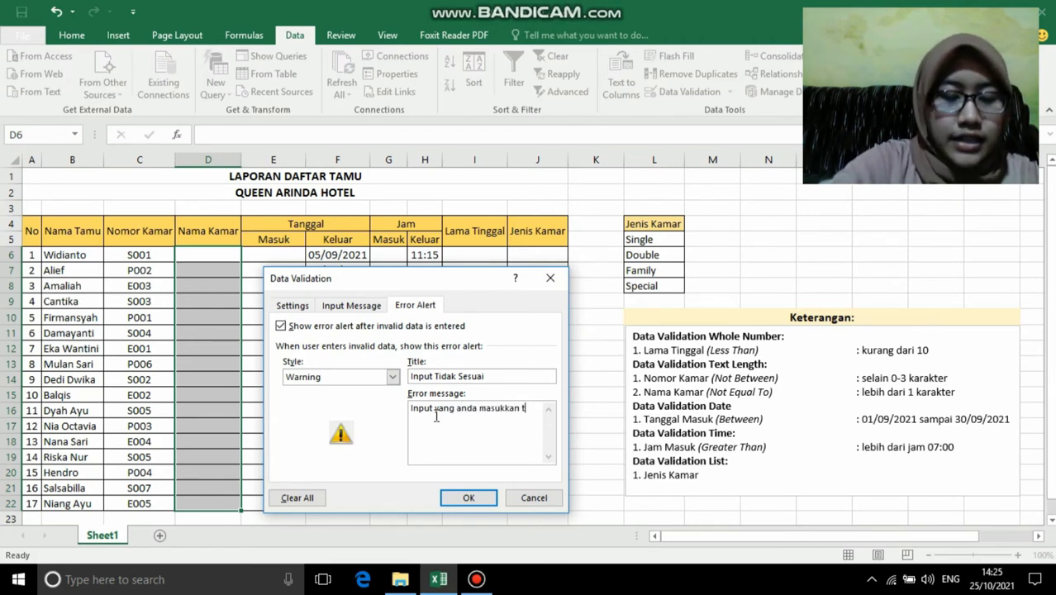
text(idak sesuai)
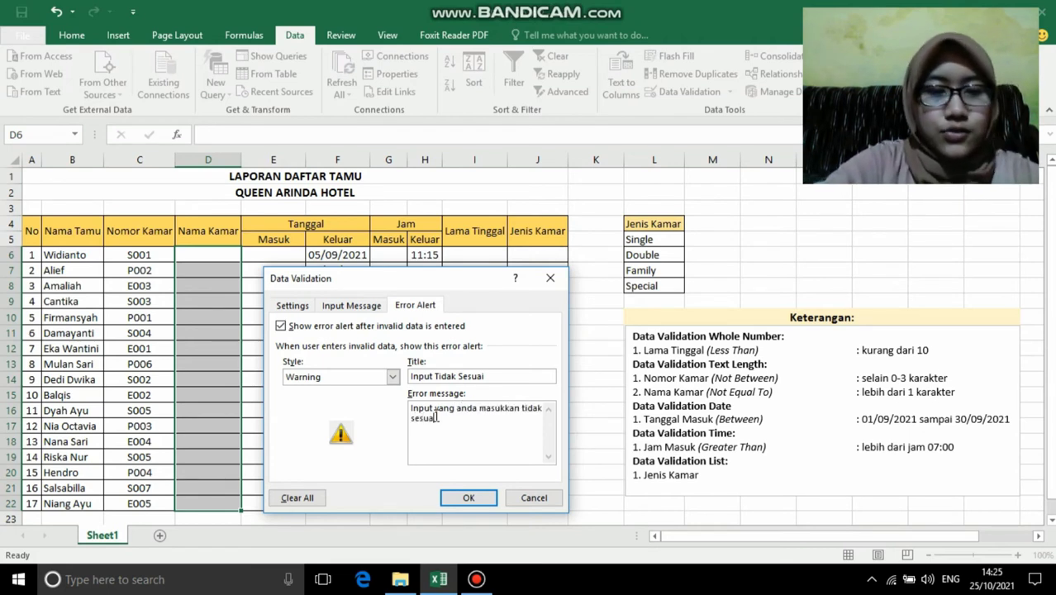
click(457, 499)
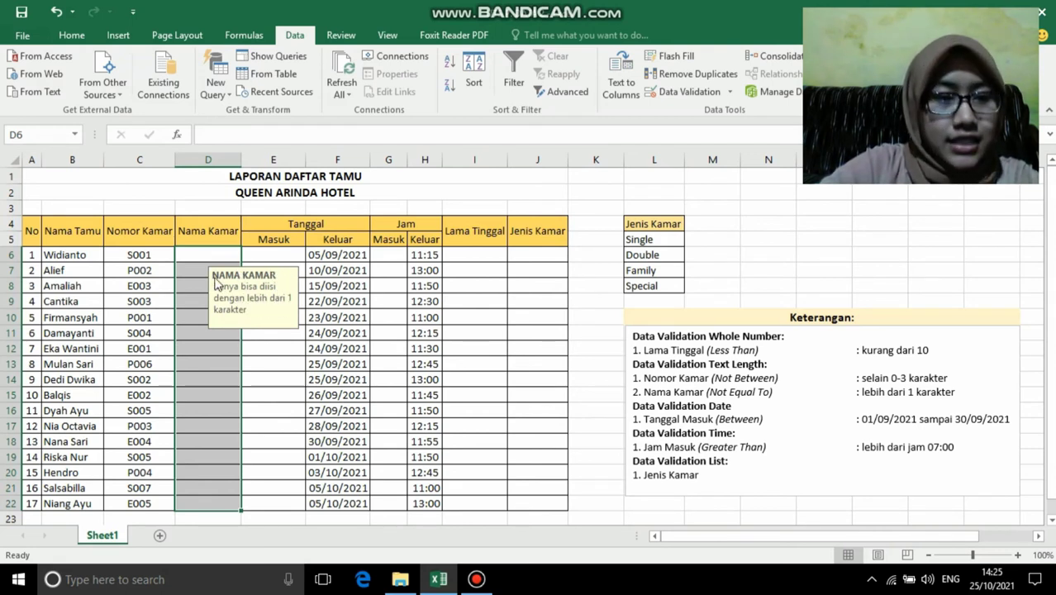
Enter the room name Suite in the first Nama Kamar cell, D6
click(208, 252)
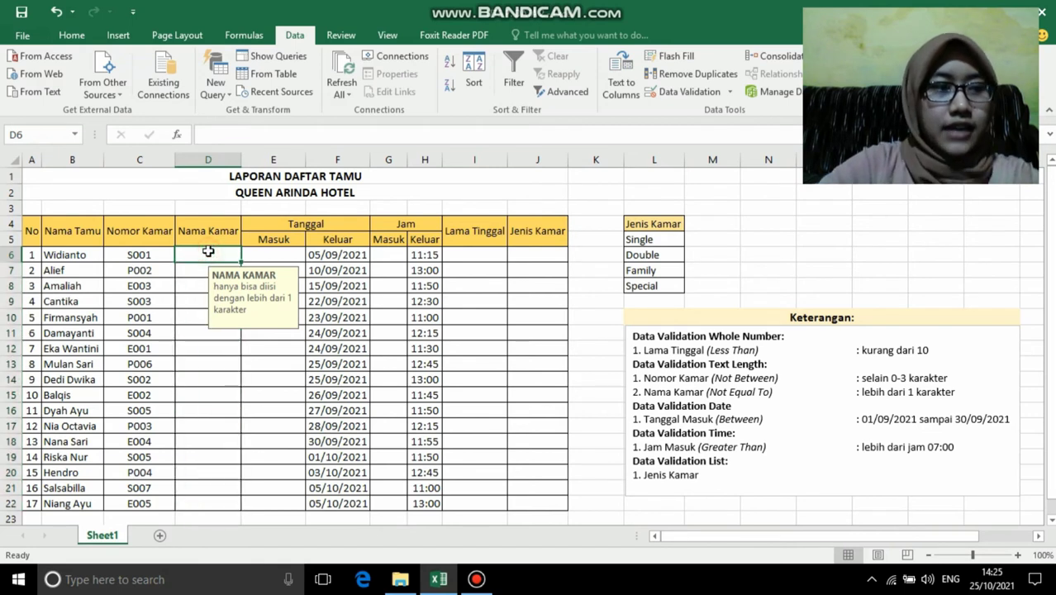
text(Suite)
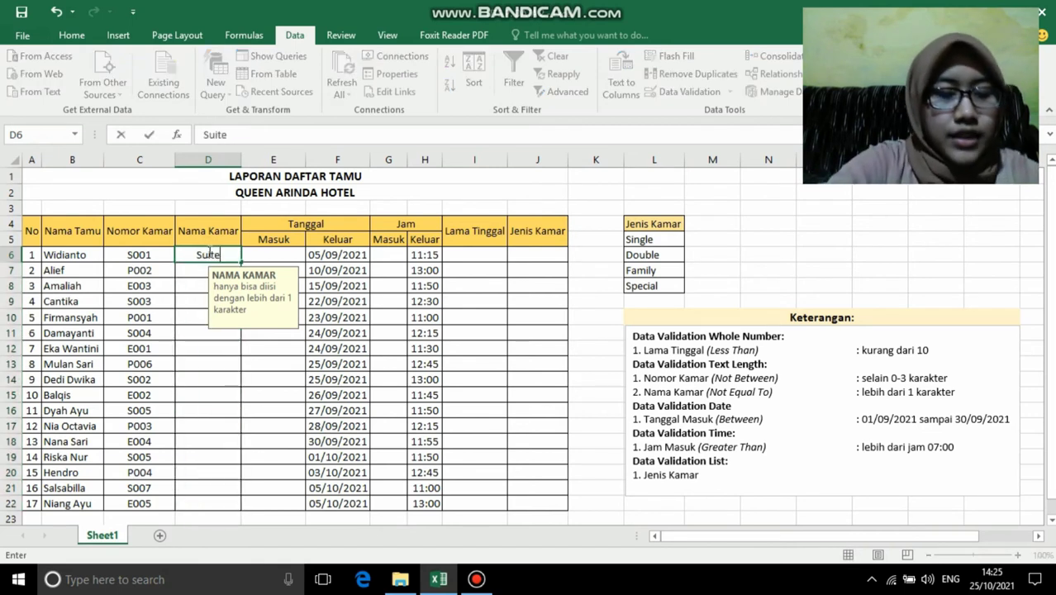
key(Return)
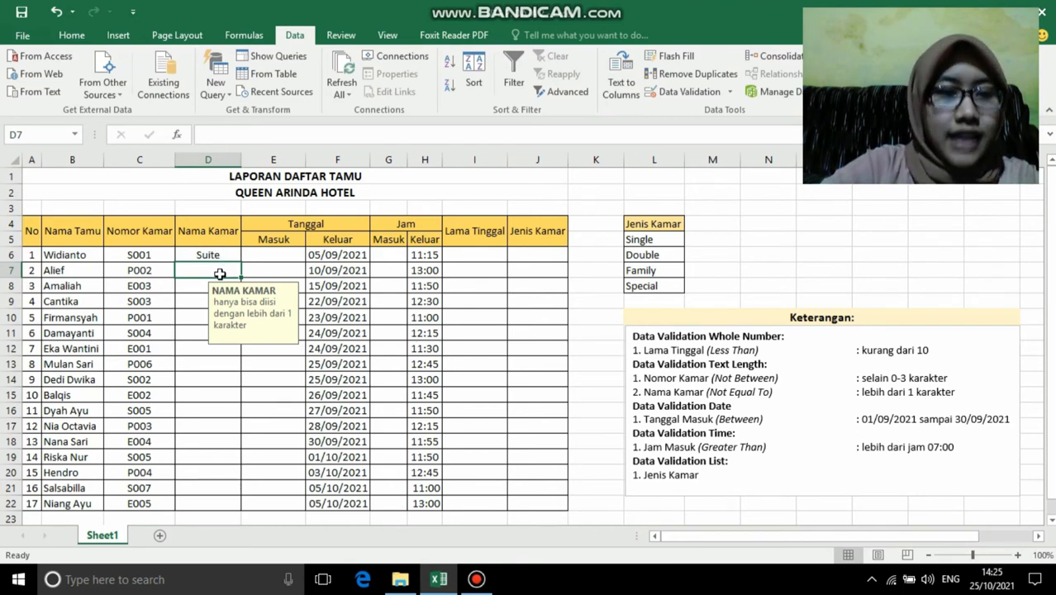
Test the Nama Kamar validation by entering the single letter p in D7, and dismiss the alert without accepting the entry
text(p)
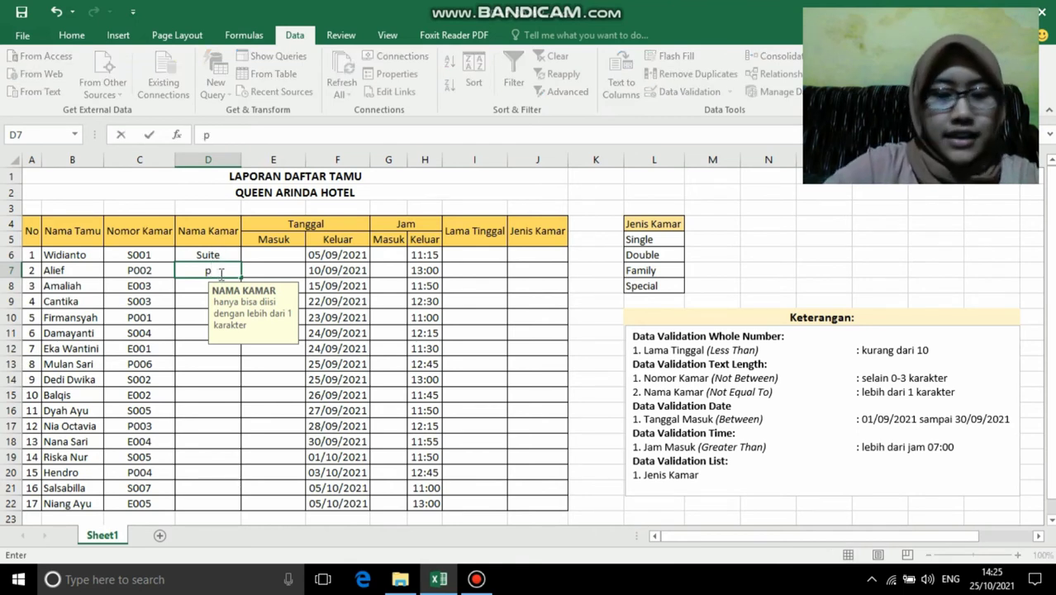
key(Return)
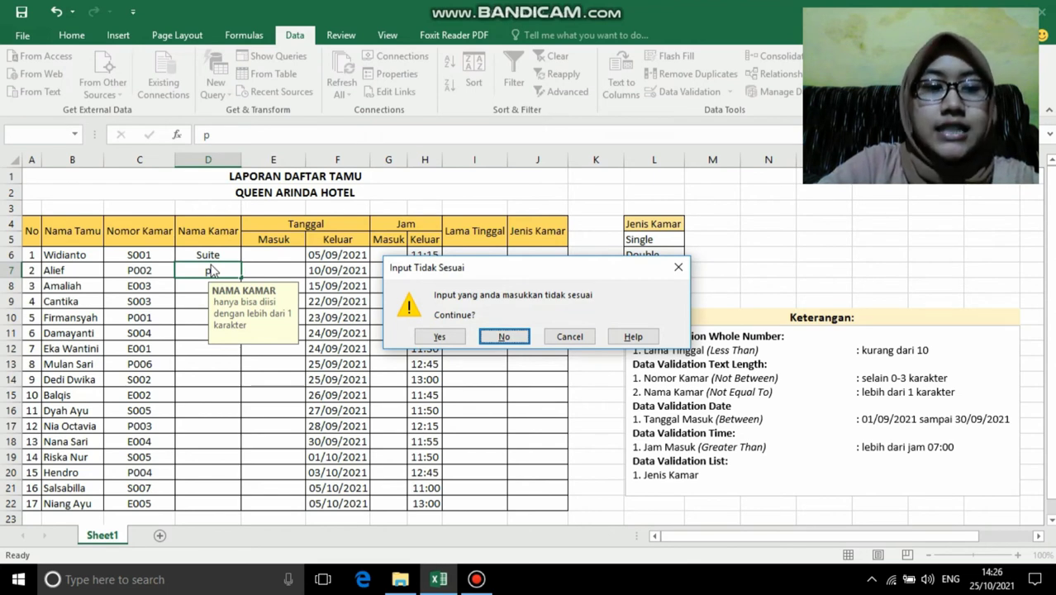
click(680, 267)
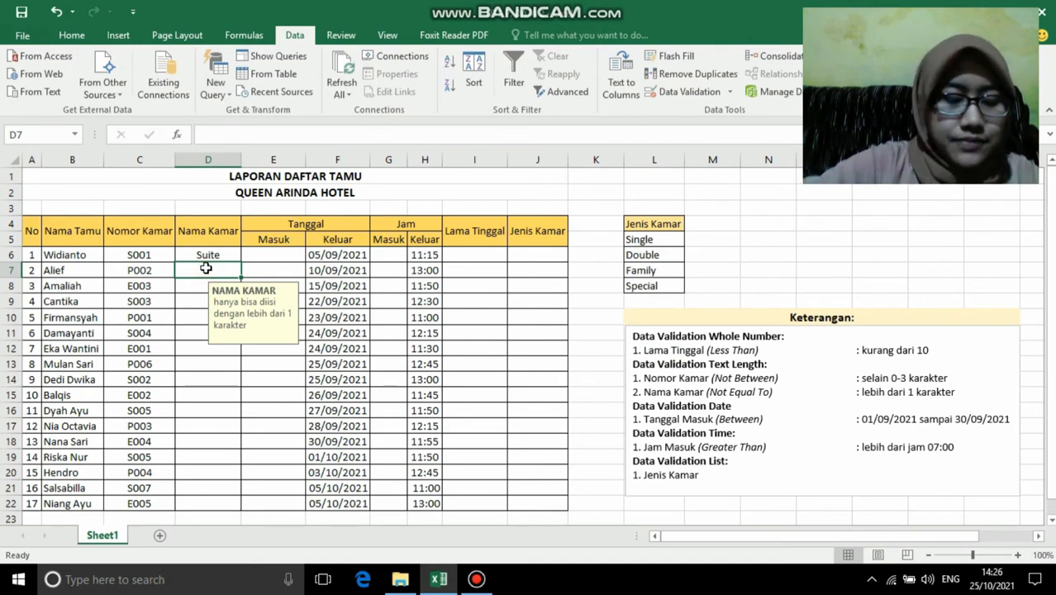
Enter the room name President in the second Nama Kamar cell, D7
text(Presiden)
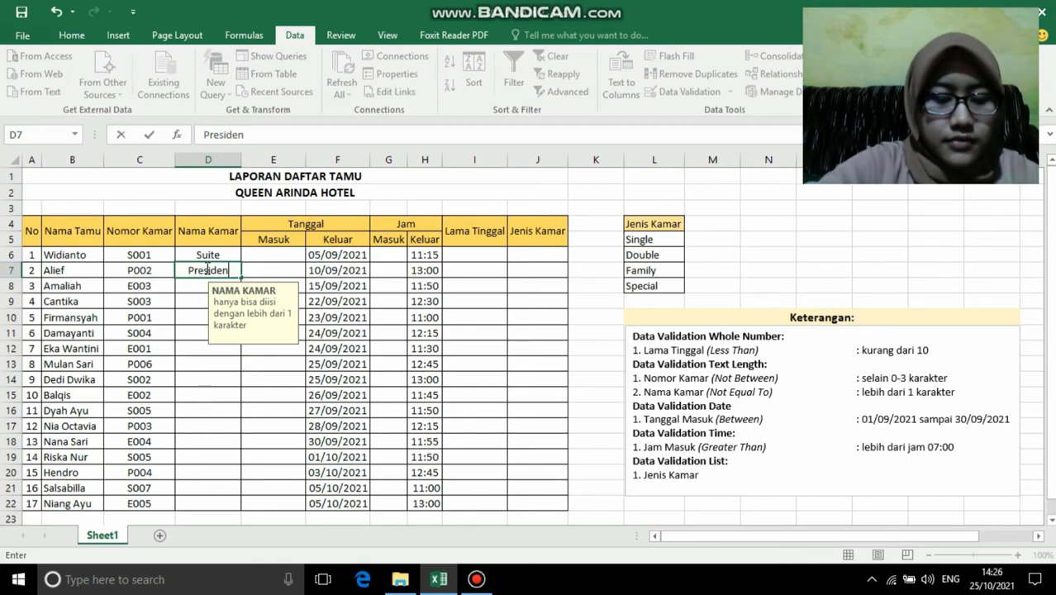
text(t)
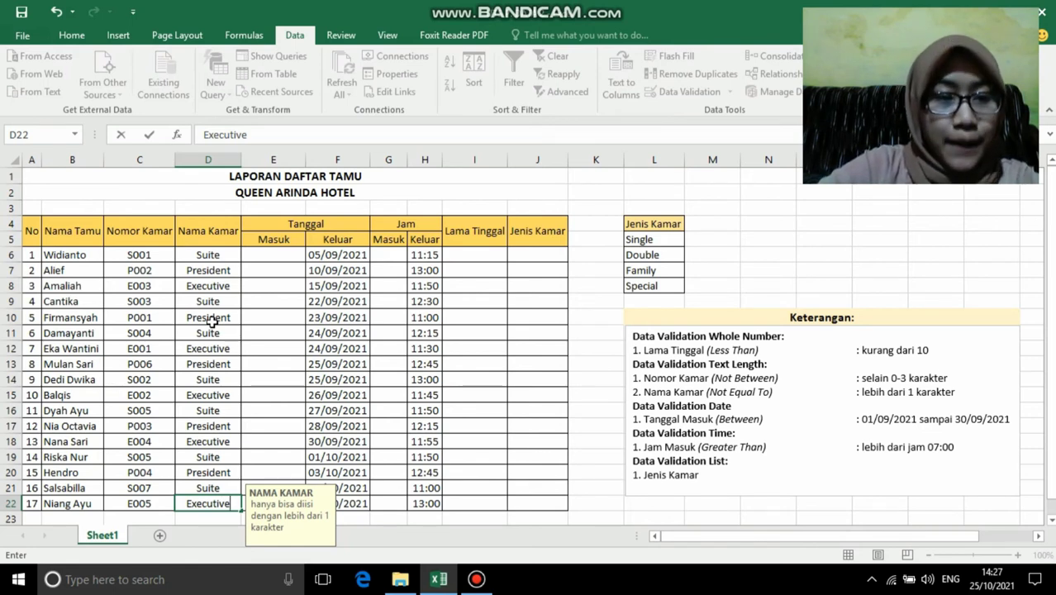
Start a data validation rule on the Tanggal Masuk cells E6:E22 that allows only a Date with the between condition
click(270, 256)
drag(281, 255, 290, 501)
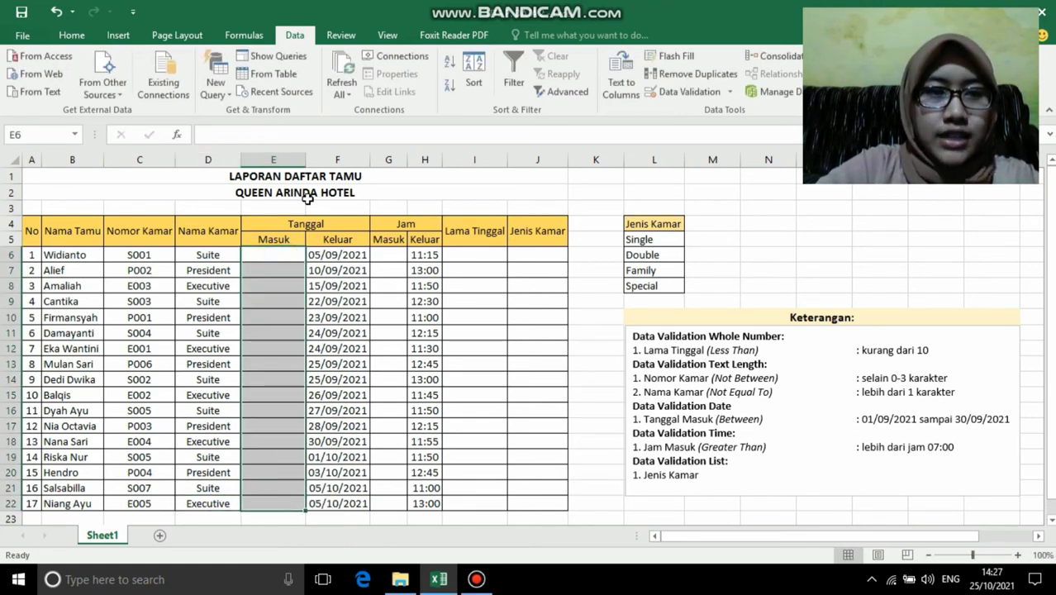
click(681, 94)
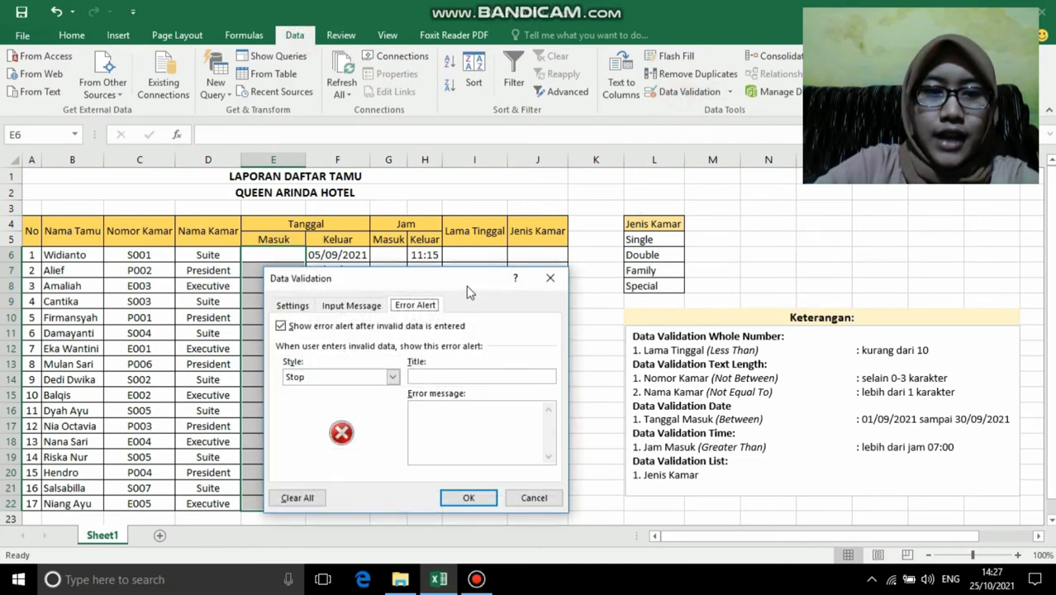
click(297, 307)
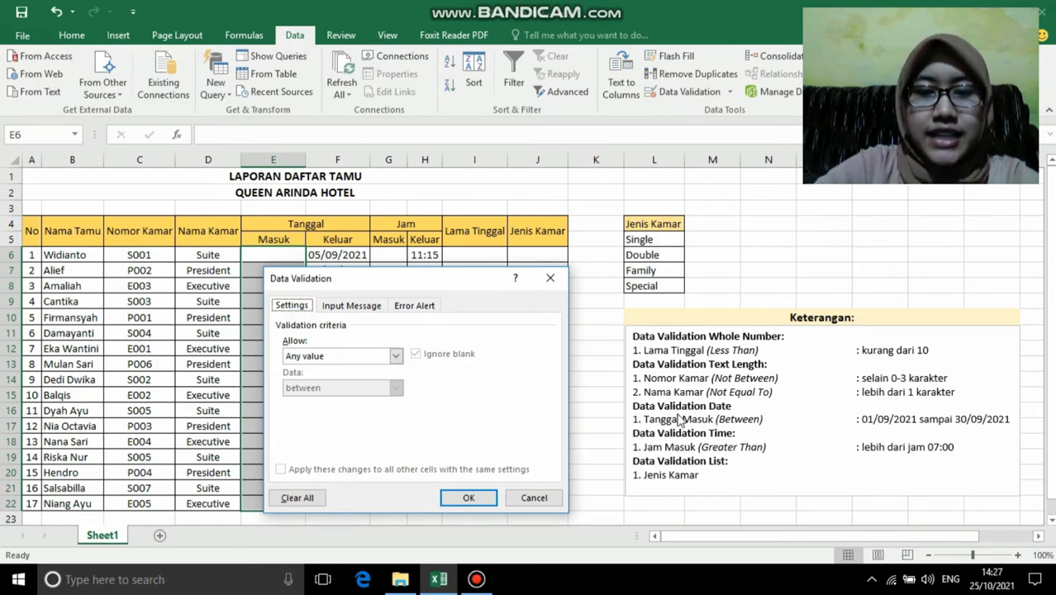
click(394, 356)
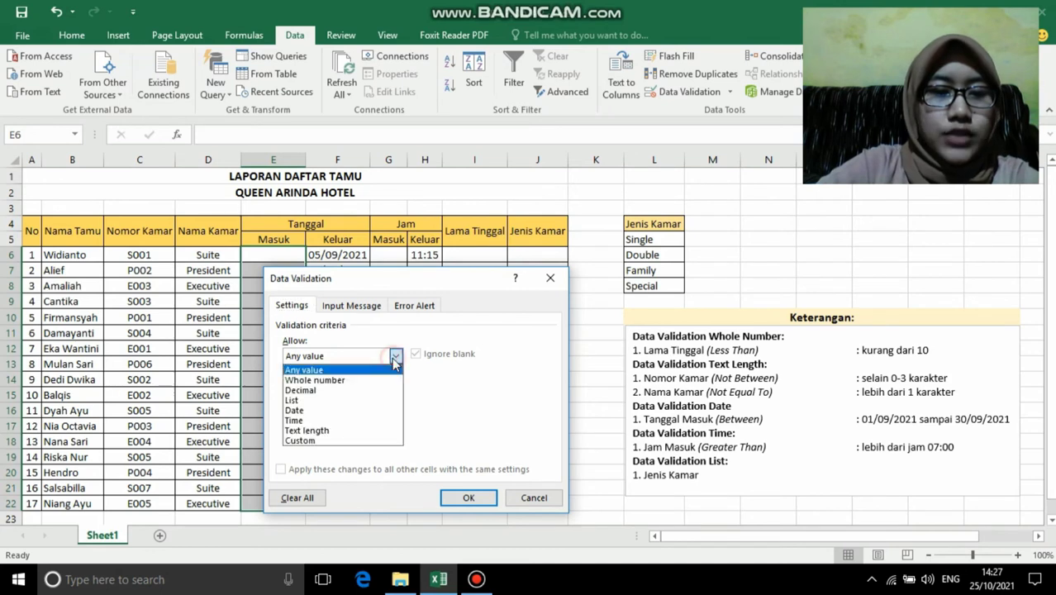
click(366, 411)
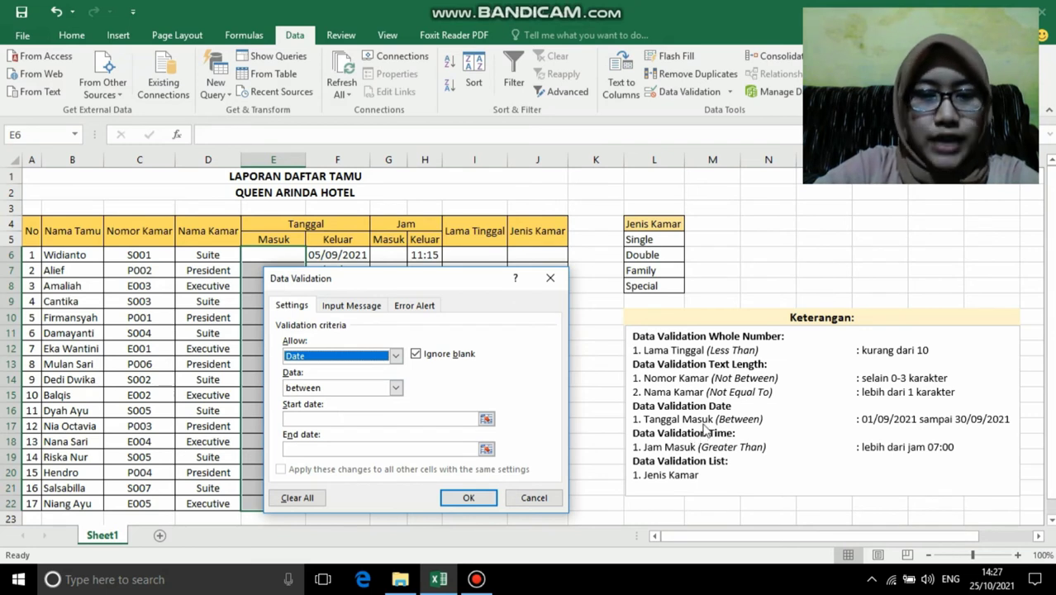
click(397, 388)
click(380, 401)
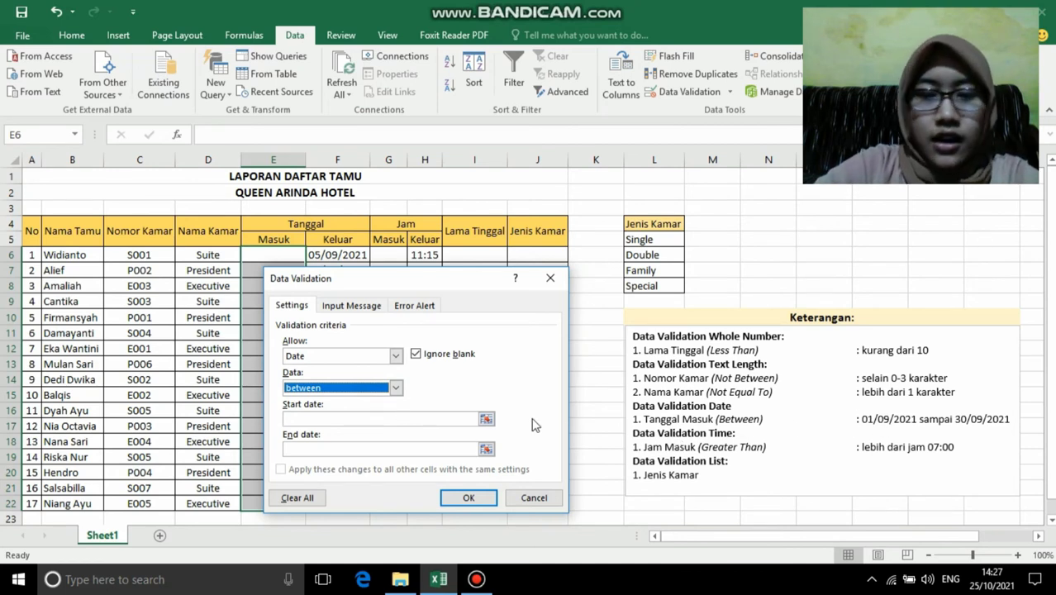
Set the rule's start date to 01/09/2021 and its end date to 30/09/2021
click(422, 419)
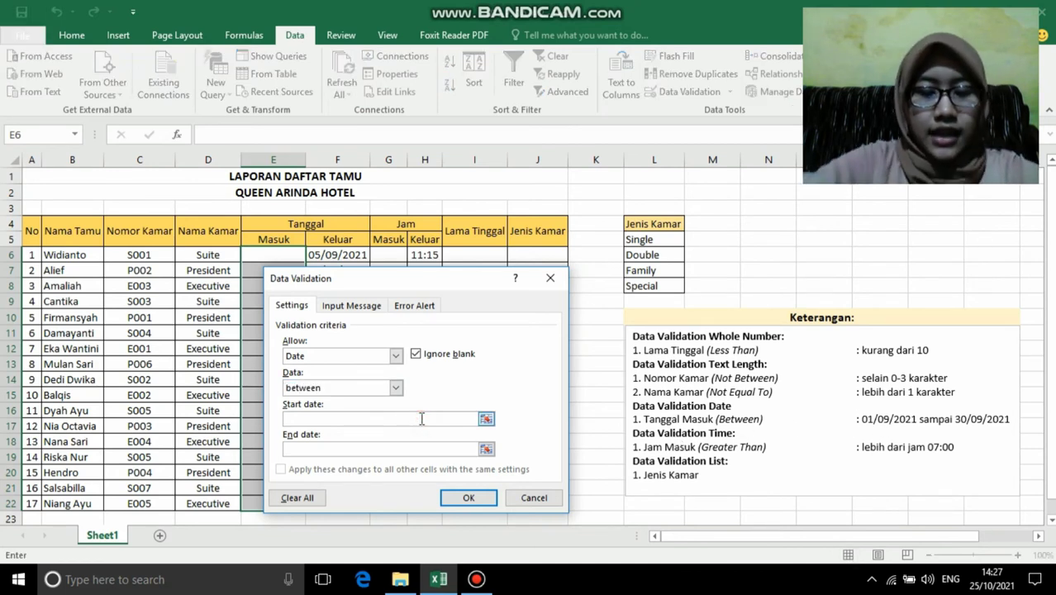
text(01/09/)
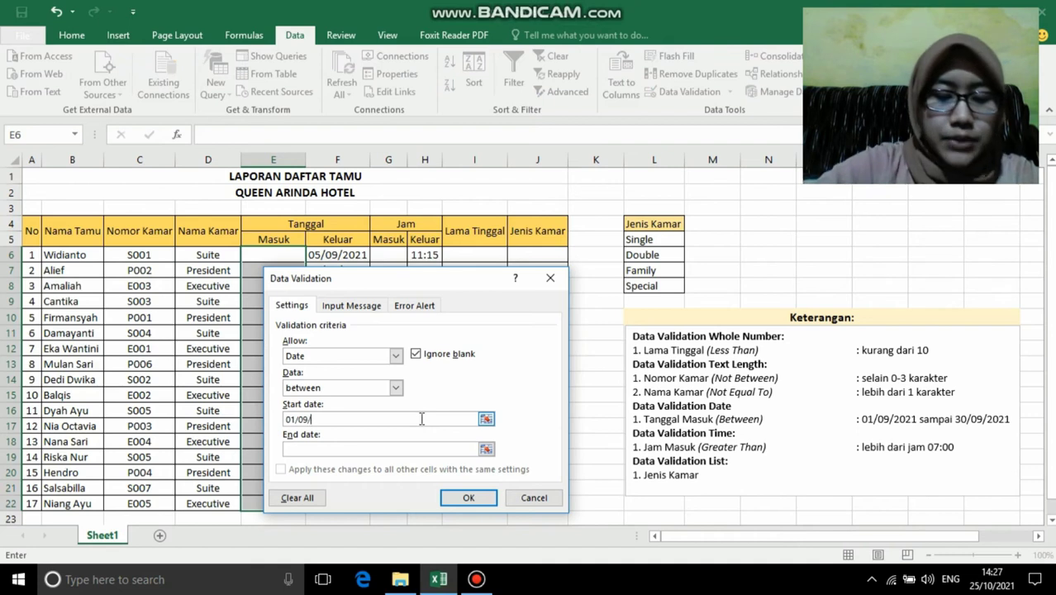
text(2021)
click(409, 448)
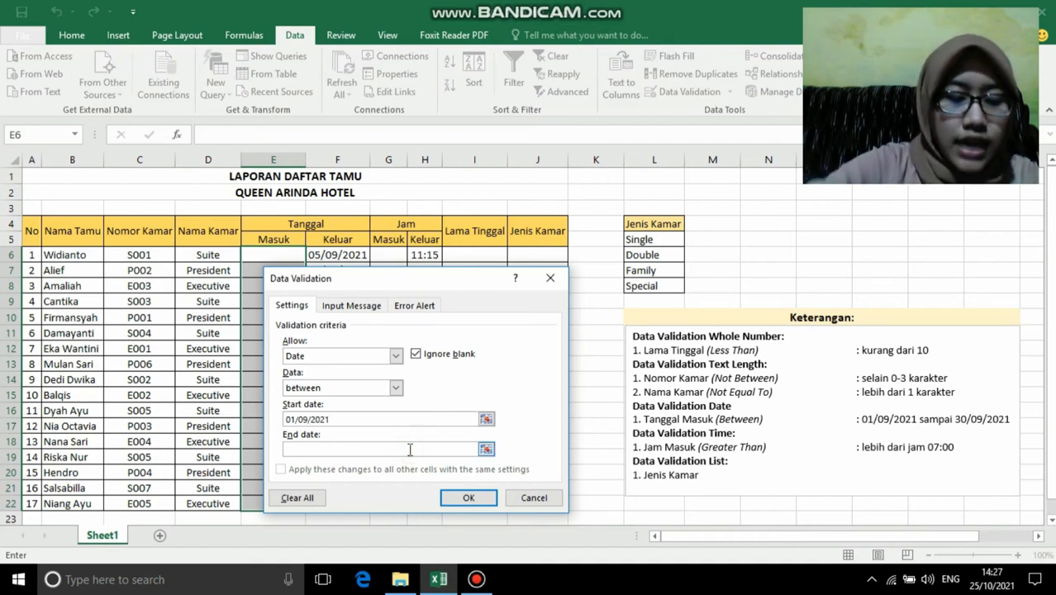
text(30/09)
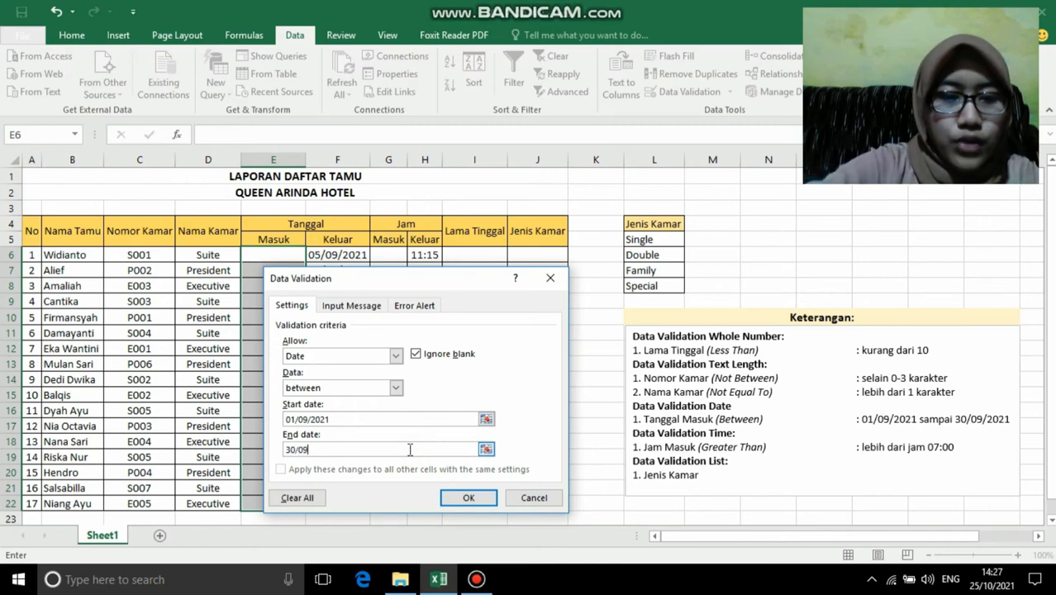
text(/2021)
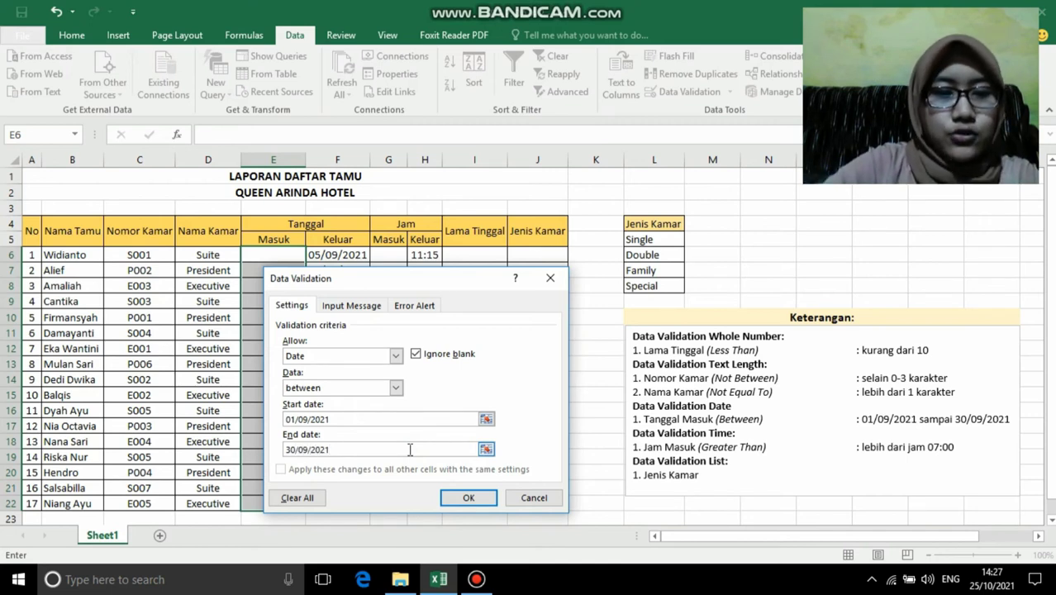
Add an input message titled "TANGGAL MASUK" reading "hanya bisa diisi dengan rentang tanggal 01/09/2021 sampai 30/09/2021"
click(366, 305)
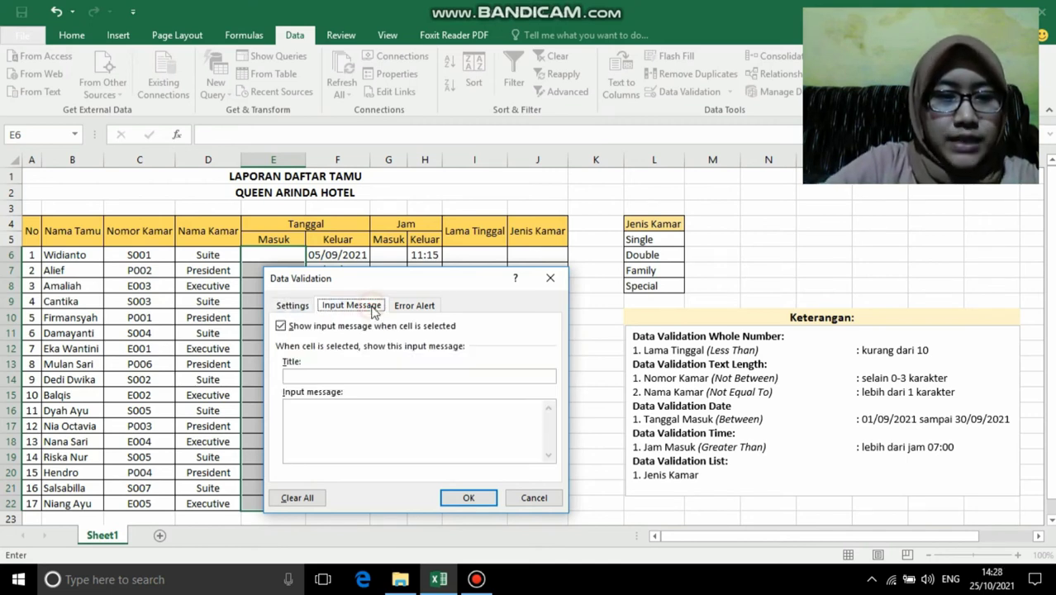
click(360, 375)
text(T)
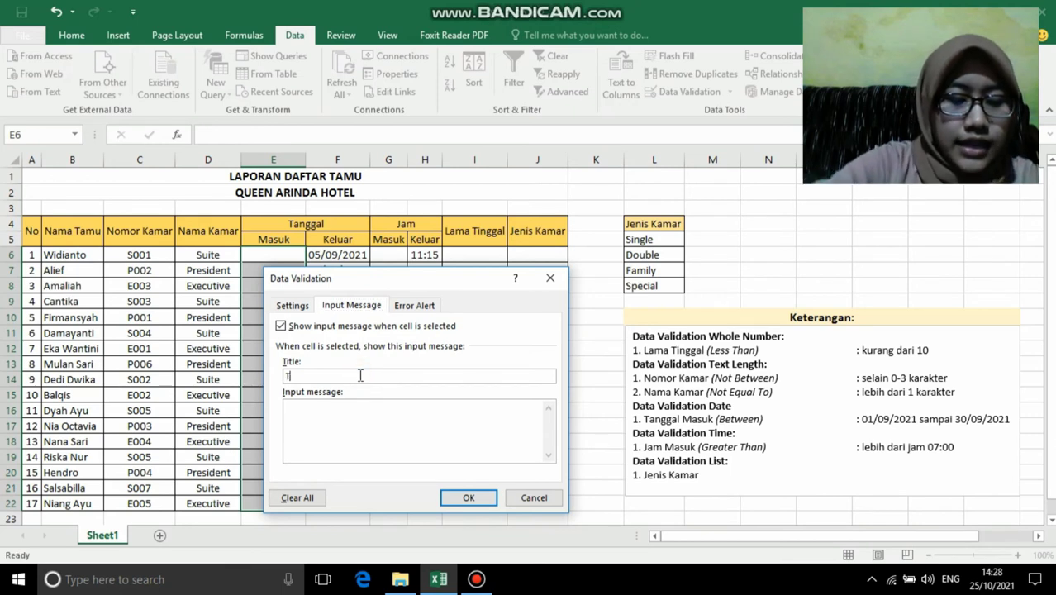
text(ANGGAL MASUK)
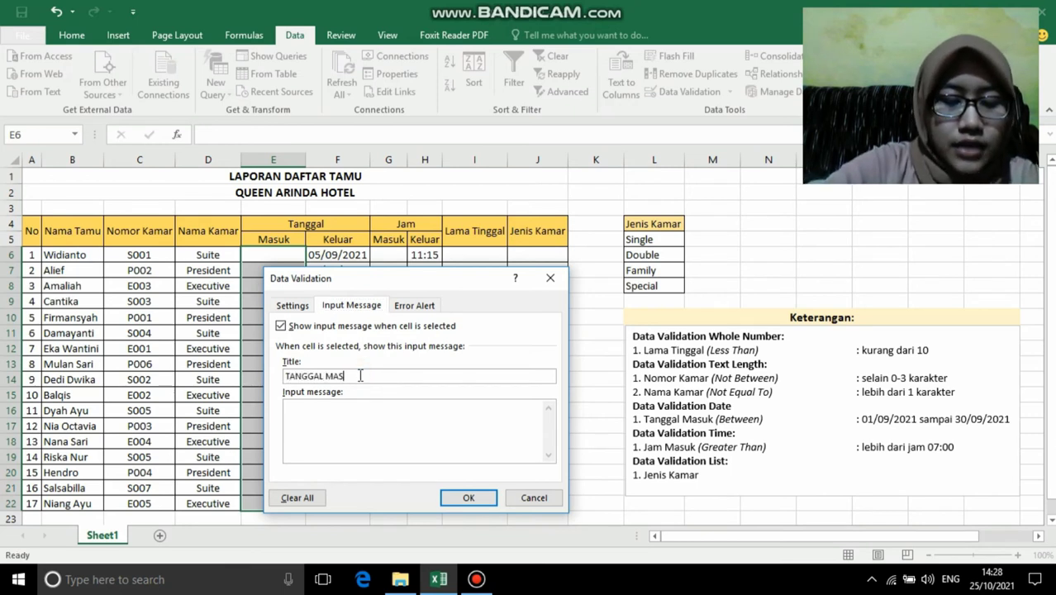
click(357, 406)
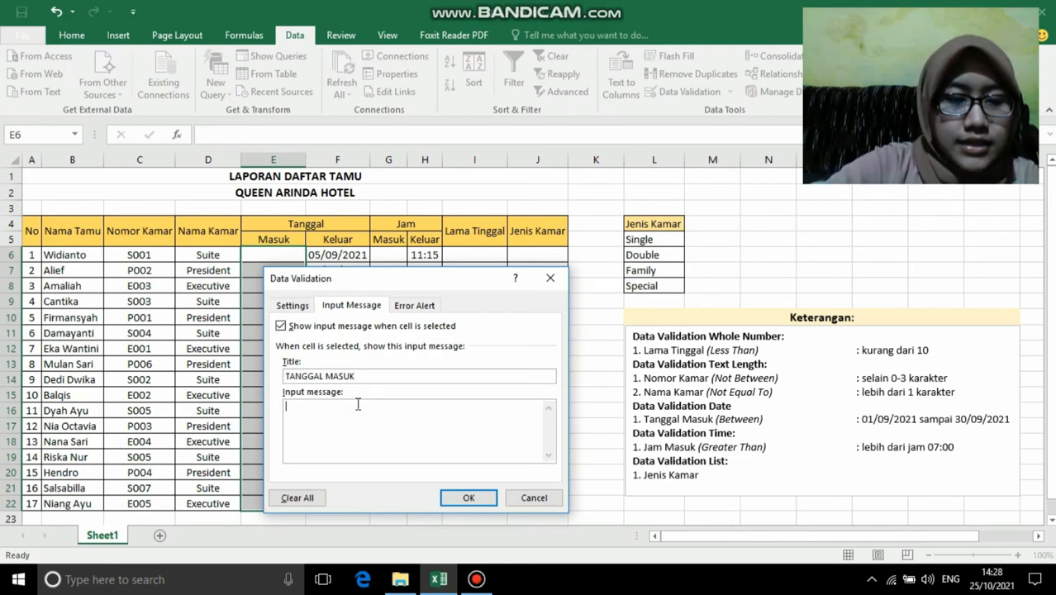
text(hanya bisa )
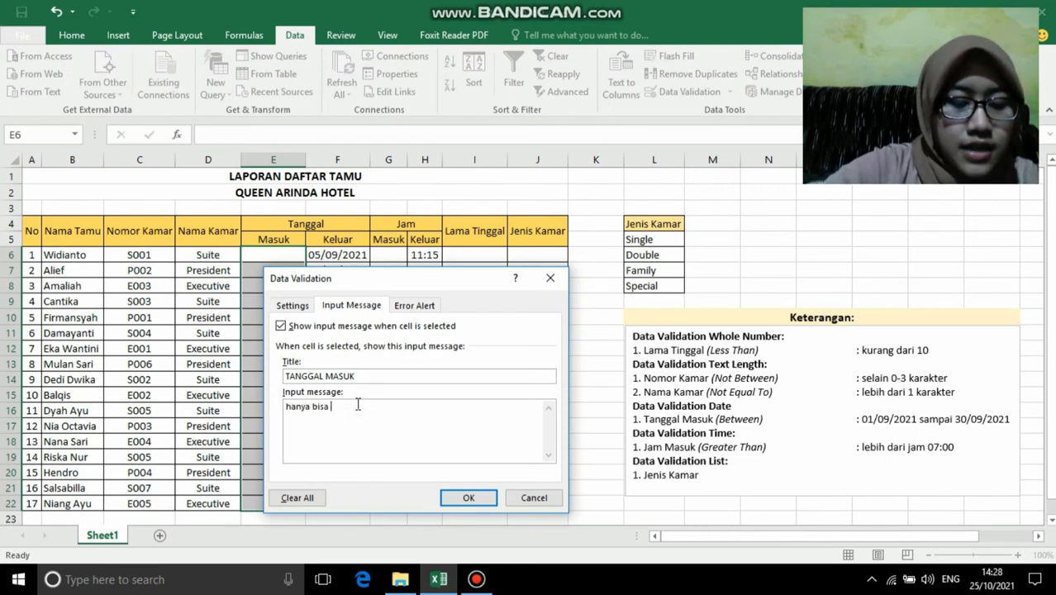
text(diisi denga)
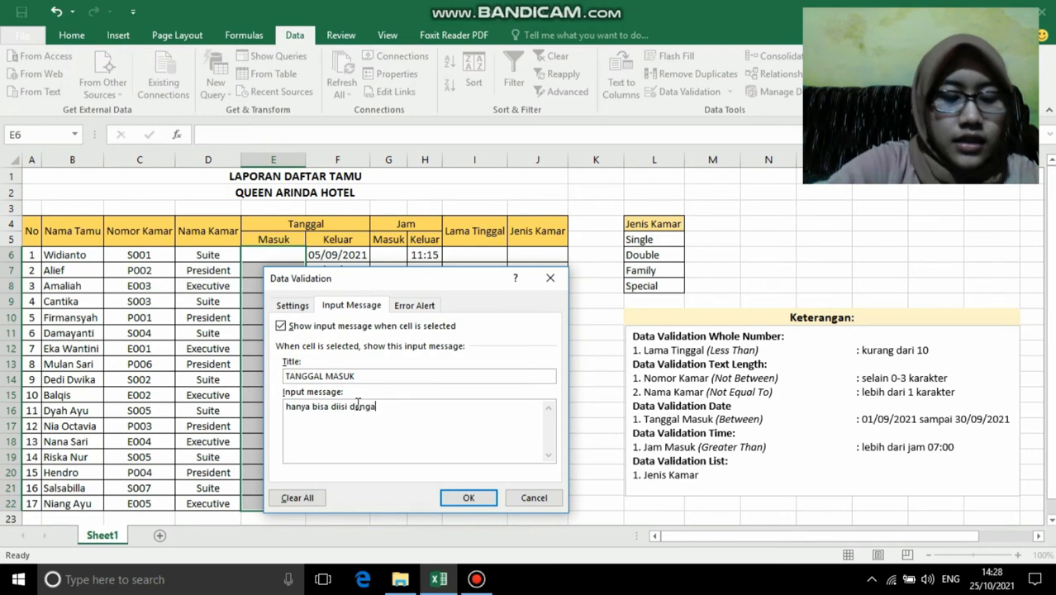
text(n rentang )
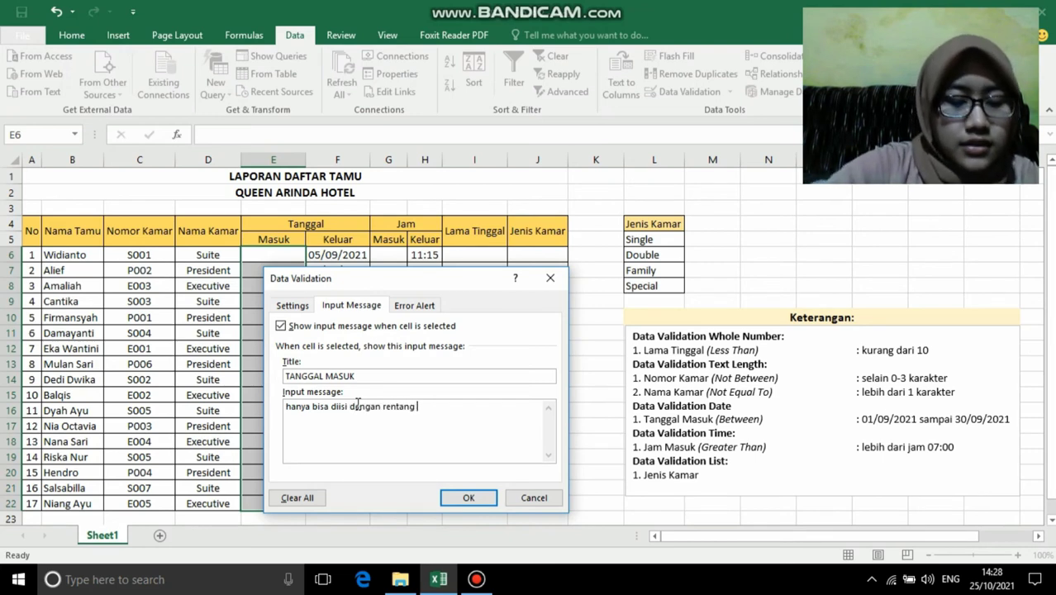
text(tanggal 01)
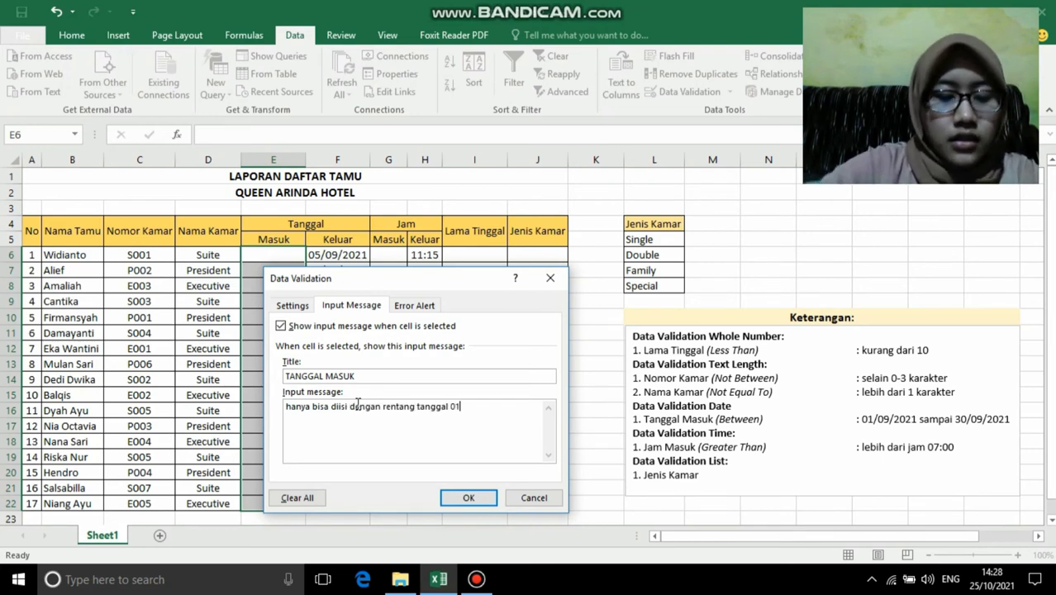
text(/09/2021)
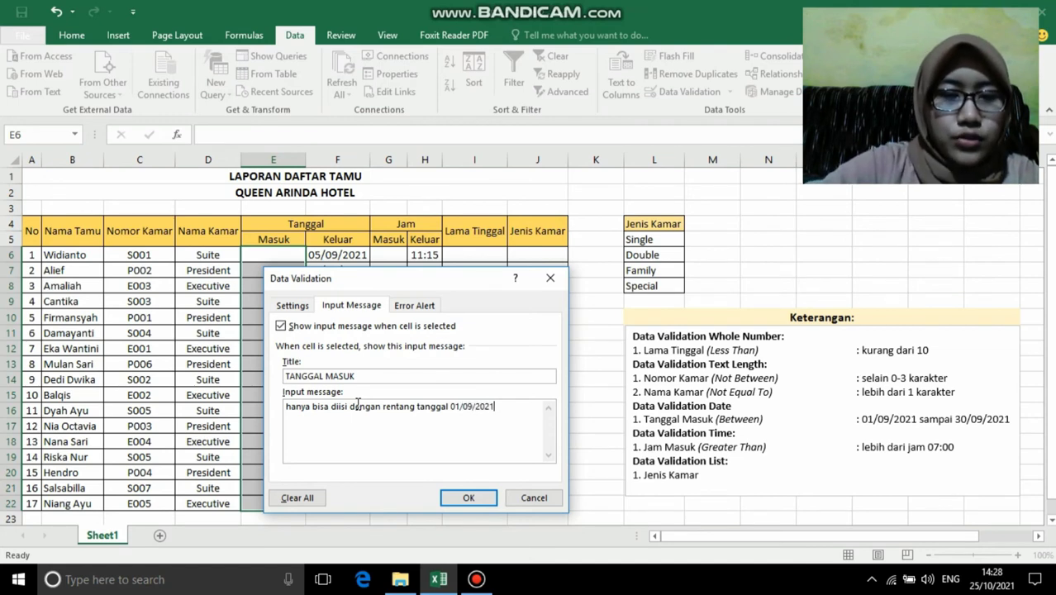
text( sampa)
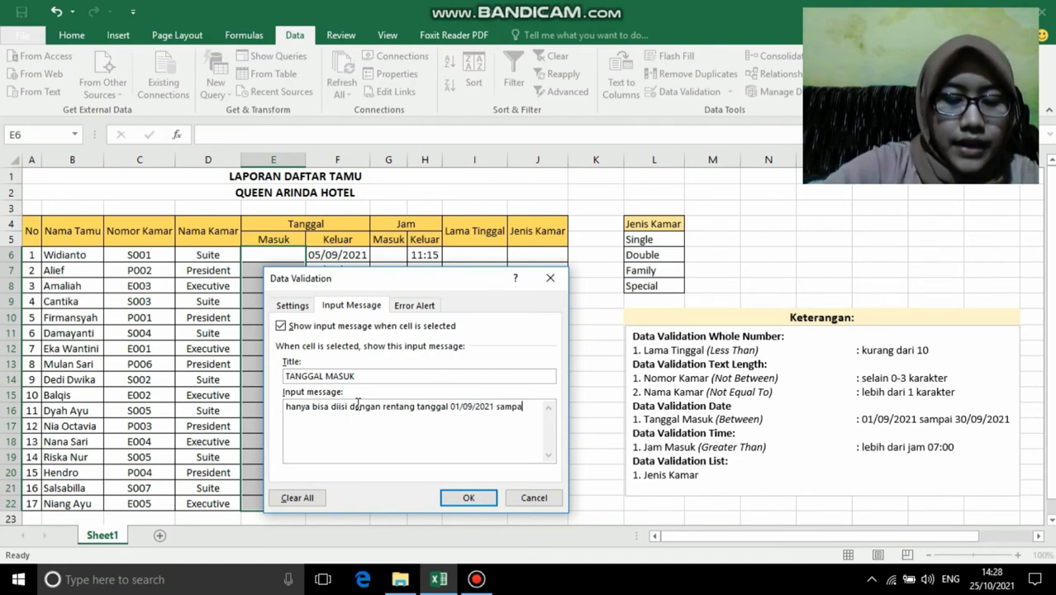
text(i 30)
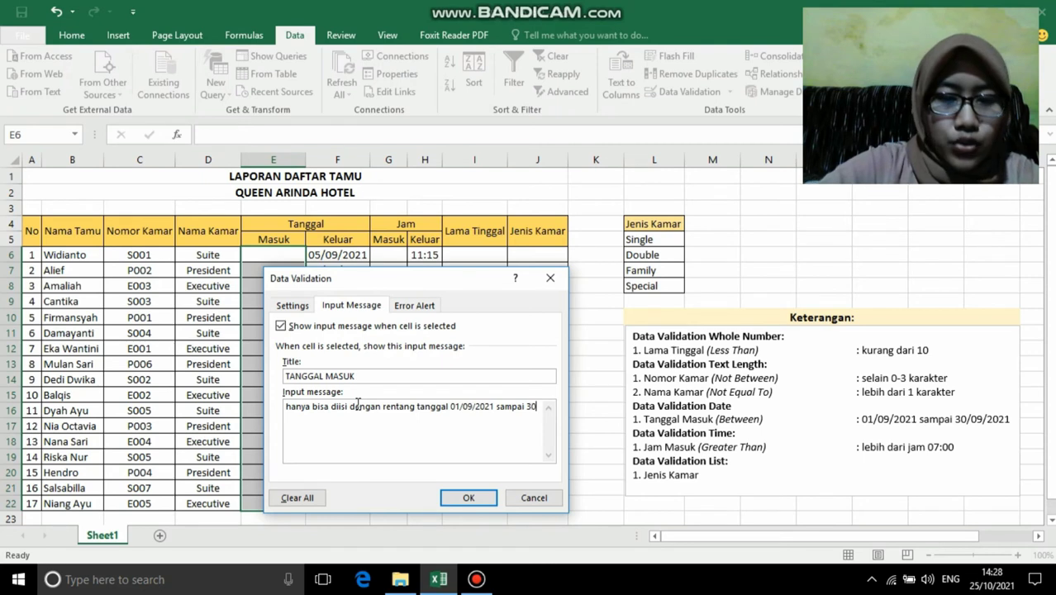
text(/)
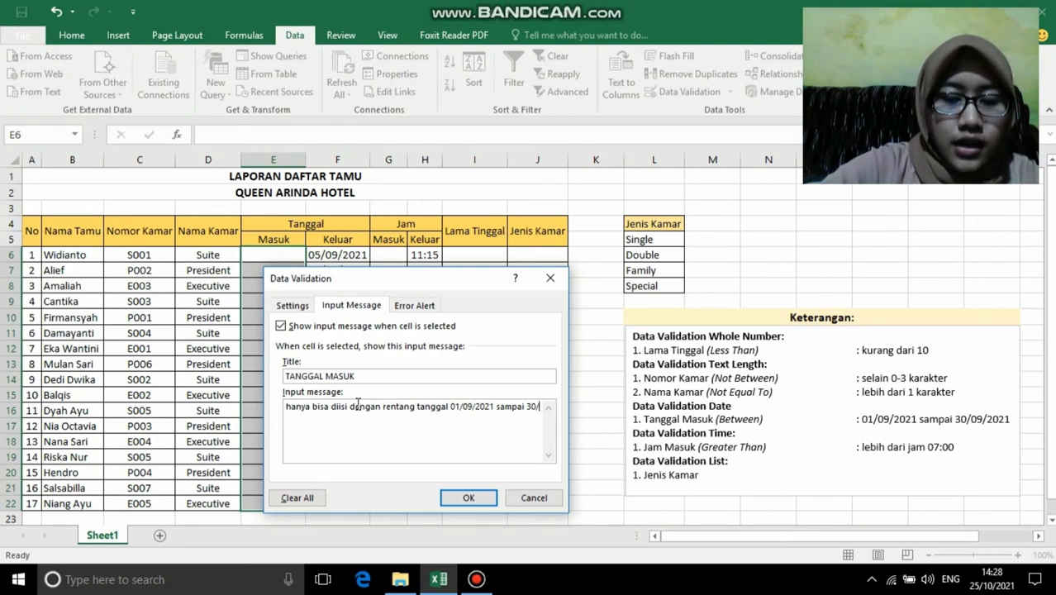
text(09/2)
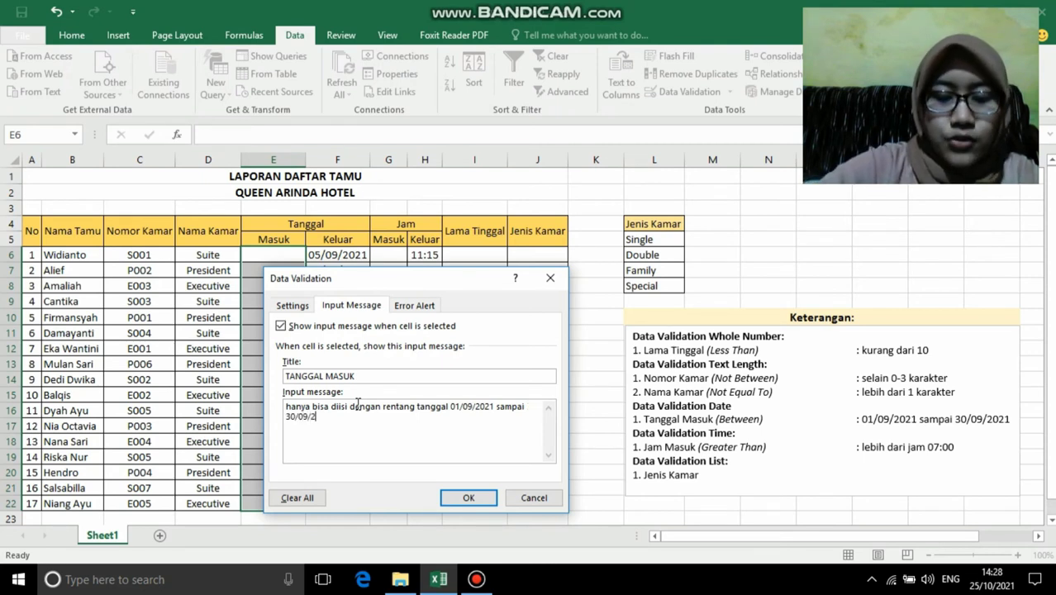
text(021)
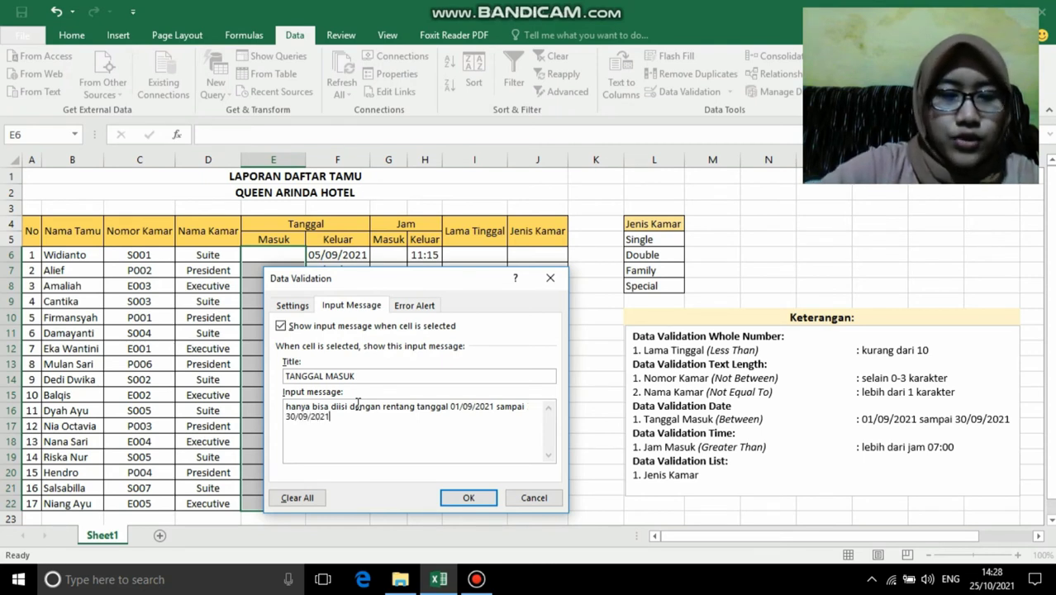
Set up a Warning error alert titled "Input Tidak Sesuai" with the message "Input yang anda masukkan tidak sesuai" for Tanggal Masuk
click(418, 306)
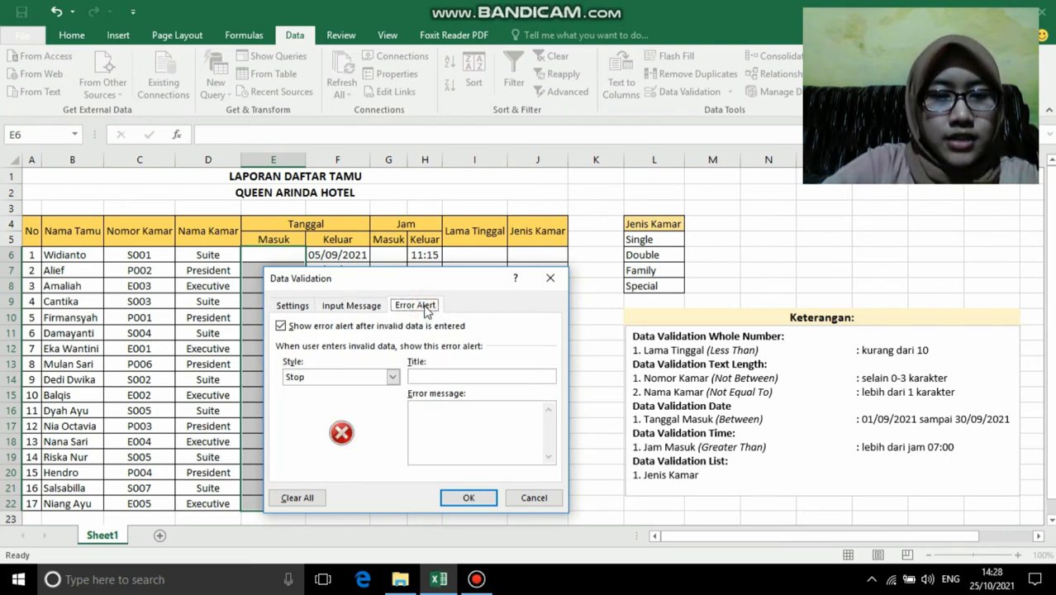
click(392, 377)
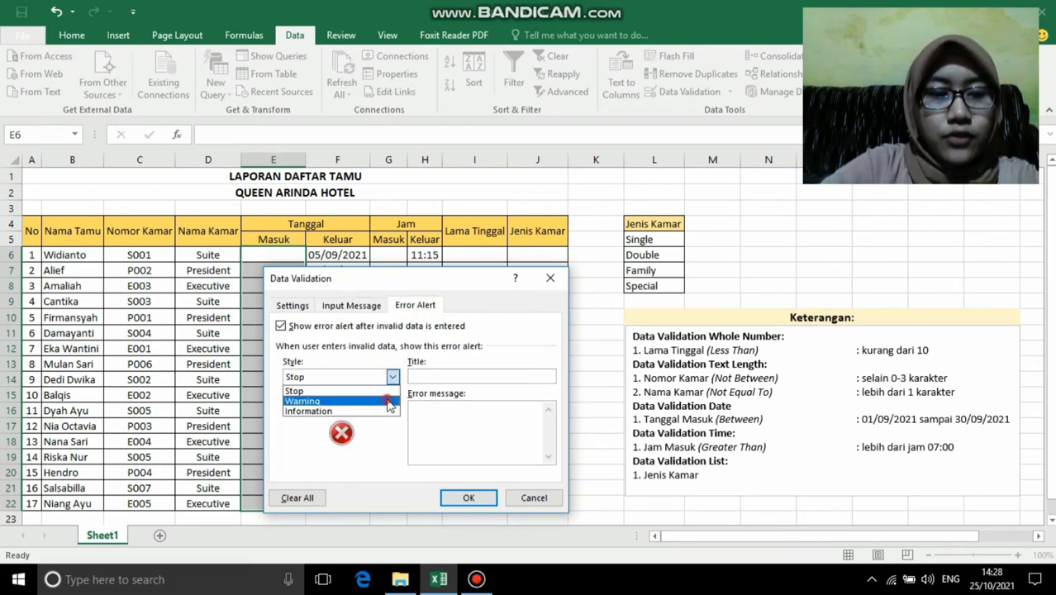
click(389, 402)
click(431, 377)
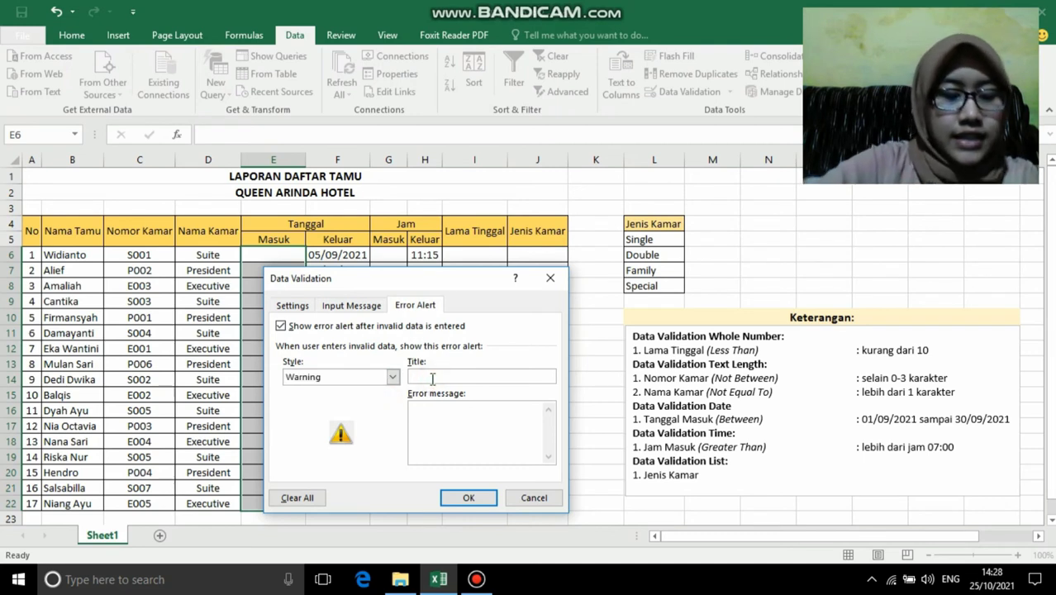
text(Inp)
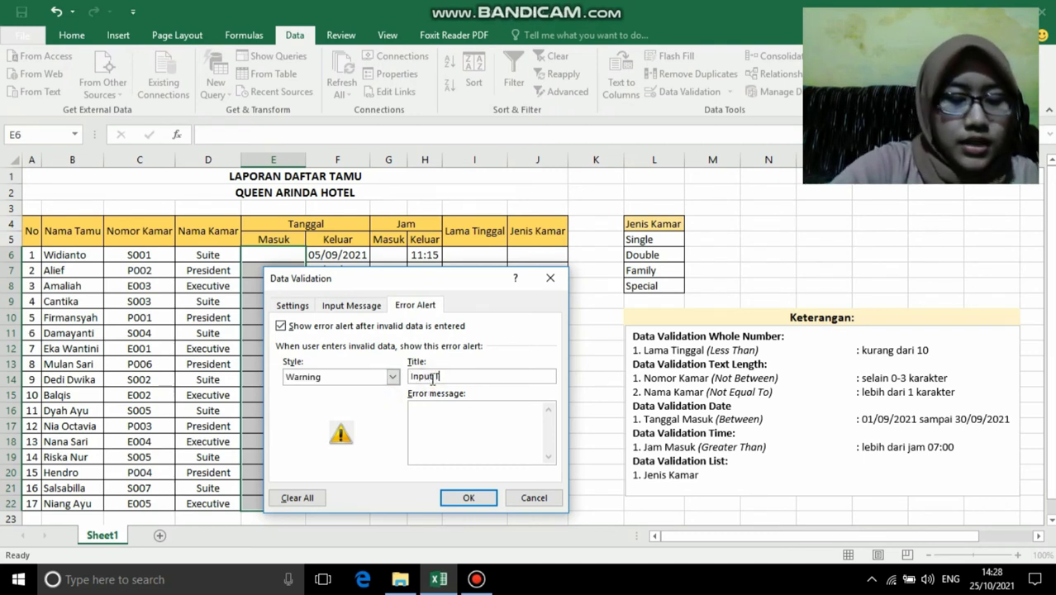
text(ut Tidak Sesuai)
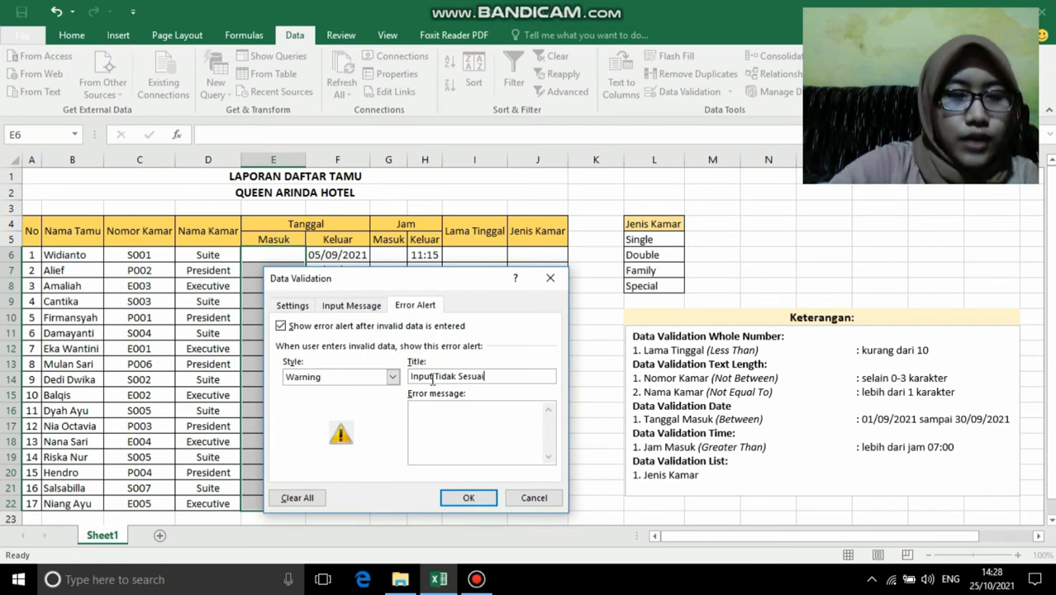
click(437, 408)
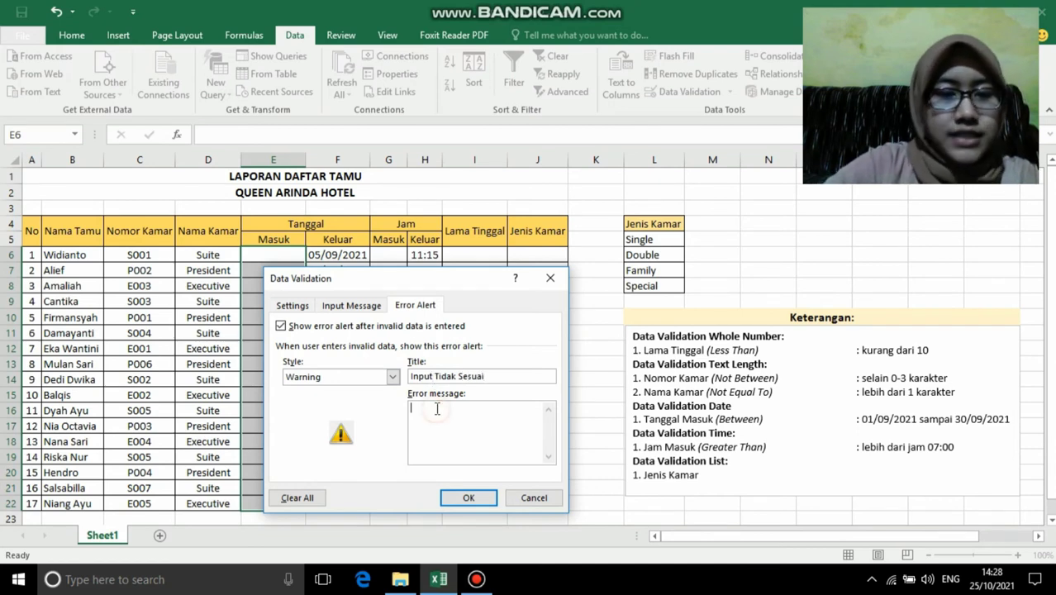
text(Input )
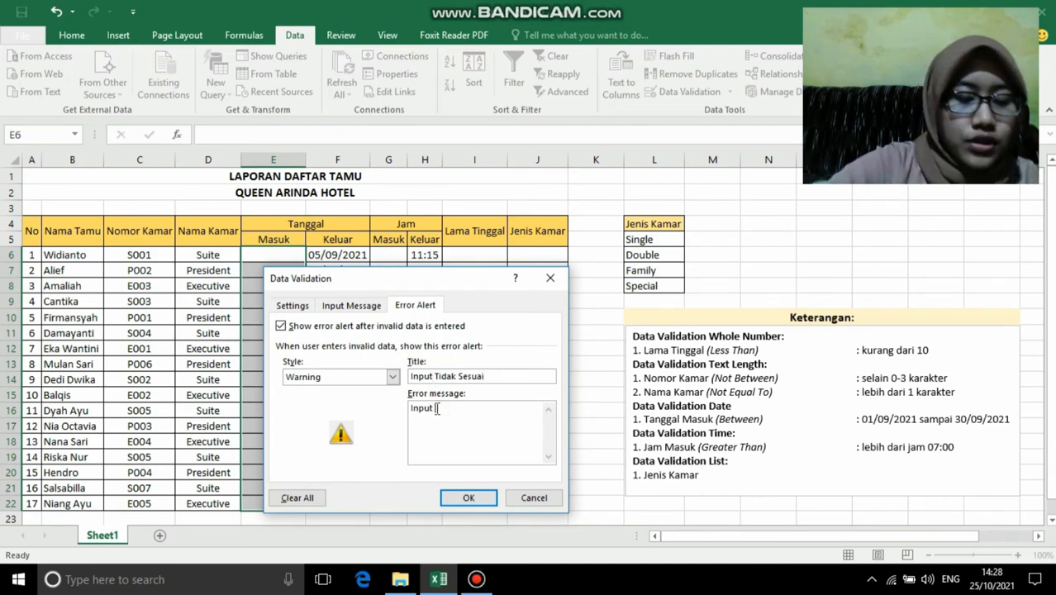
text(Jam)
text(g anda)
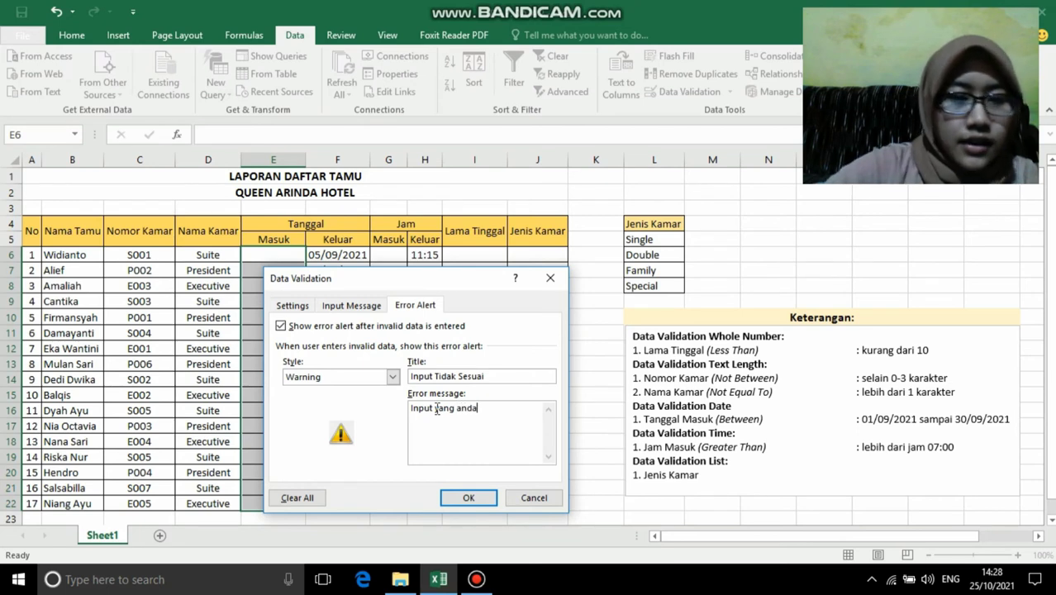
text( masukkan ti)
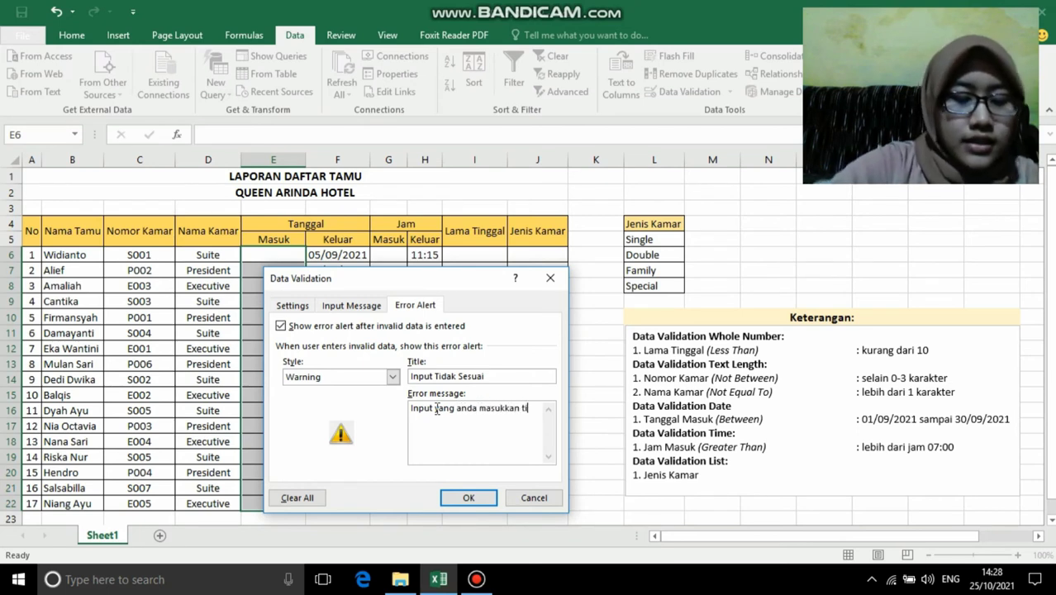
text(dak sesuai)
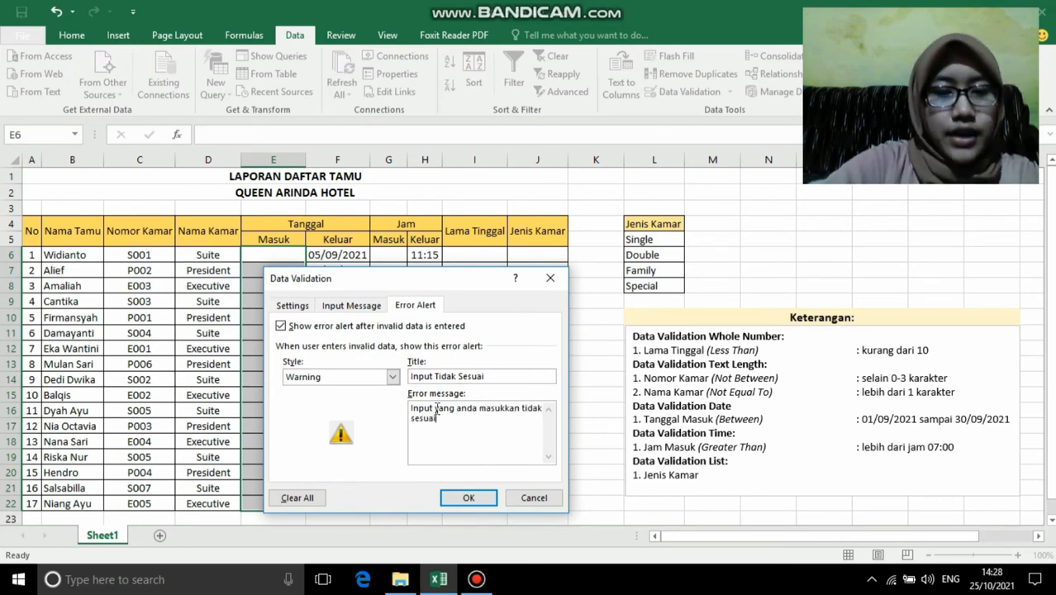
Apply the Tanggal Masuk validation rule and enter 01/09/2021 as the first guest's check-in date in E6
click(468, 498)
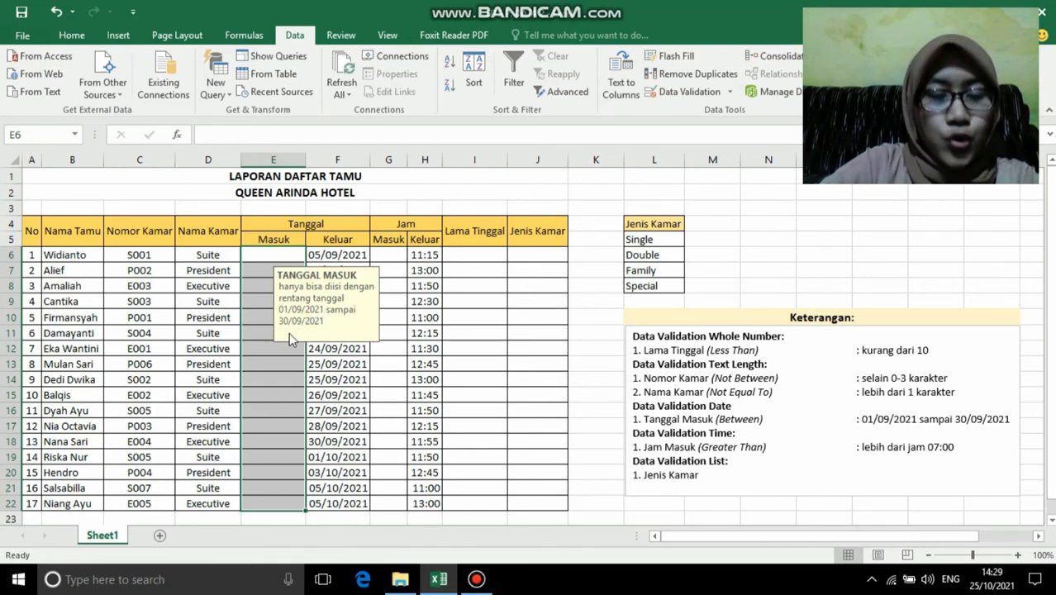
click(274, 253)
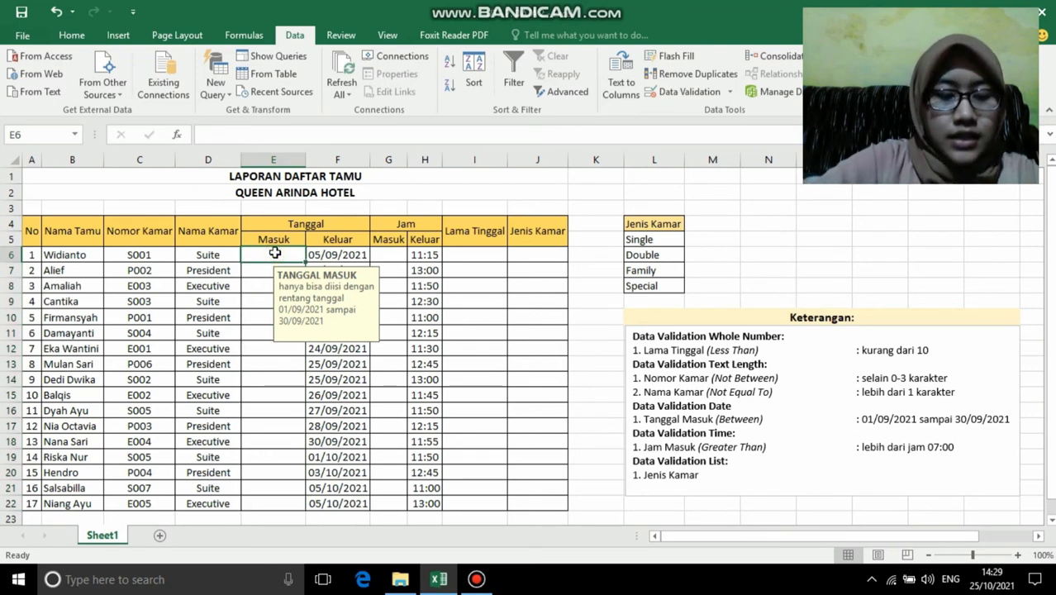
text(01/09/2)
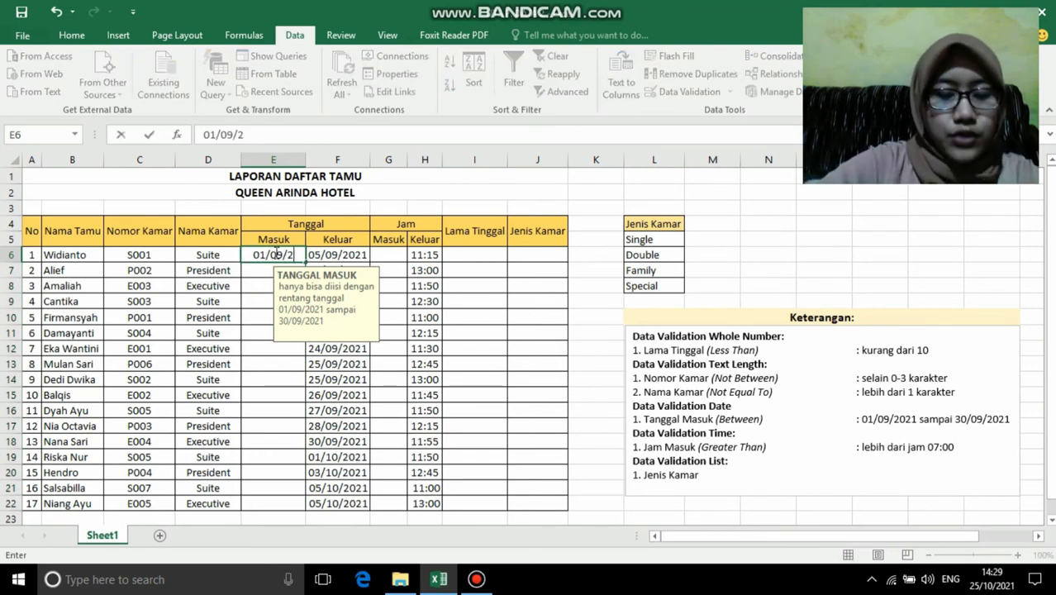
text(021)
key(Return)
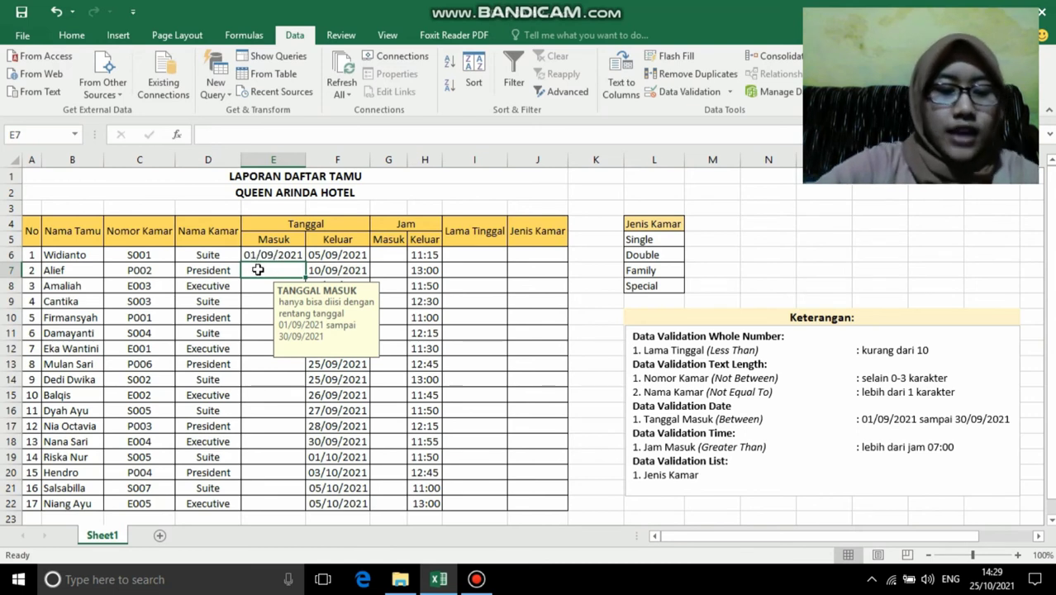
Test the date rule by entering the out-of-range date 31/08/2021 in E7, declining to continue with it
text(31/08)
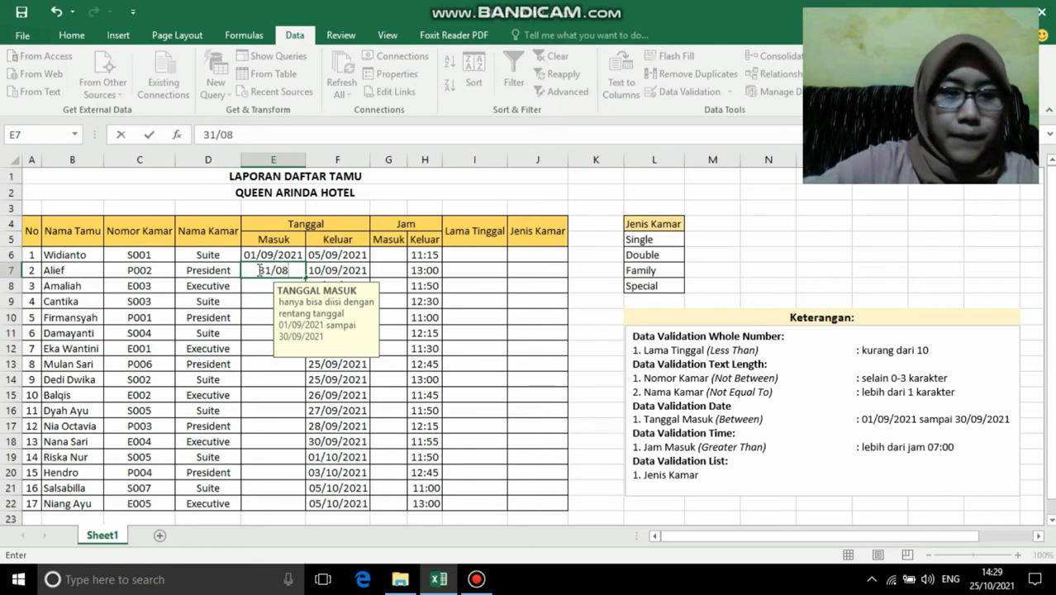
text(/202)
text(1)
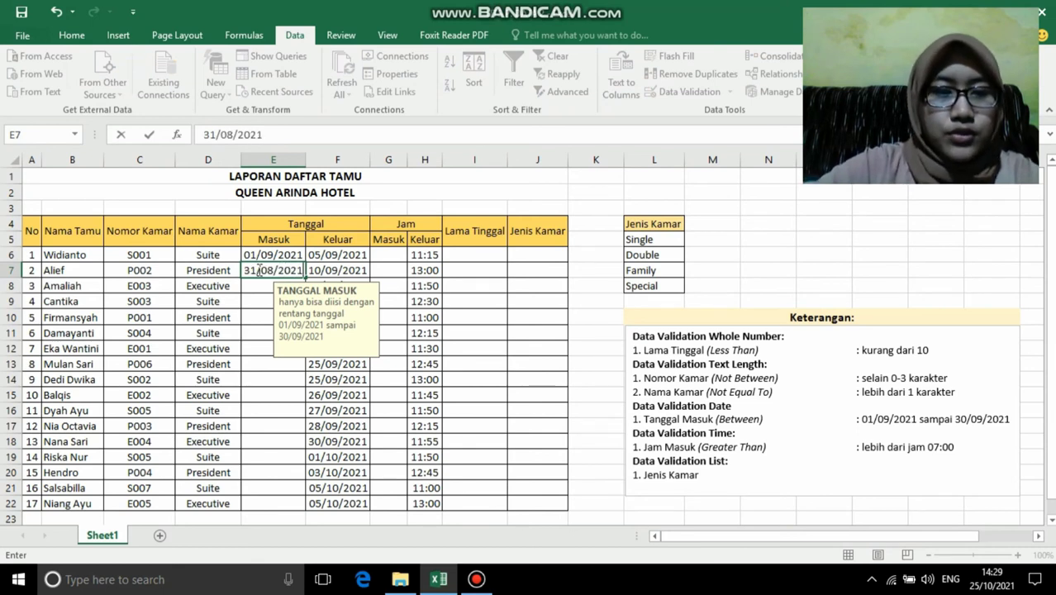
key(Return)
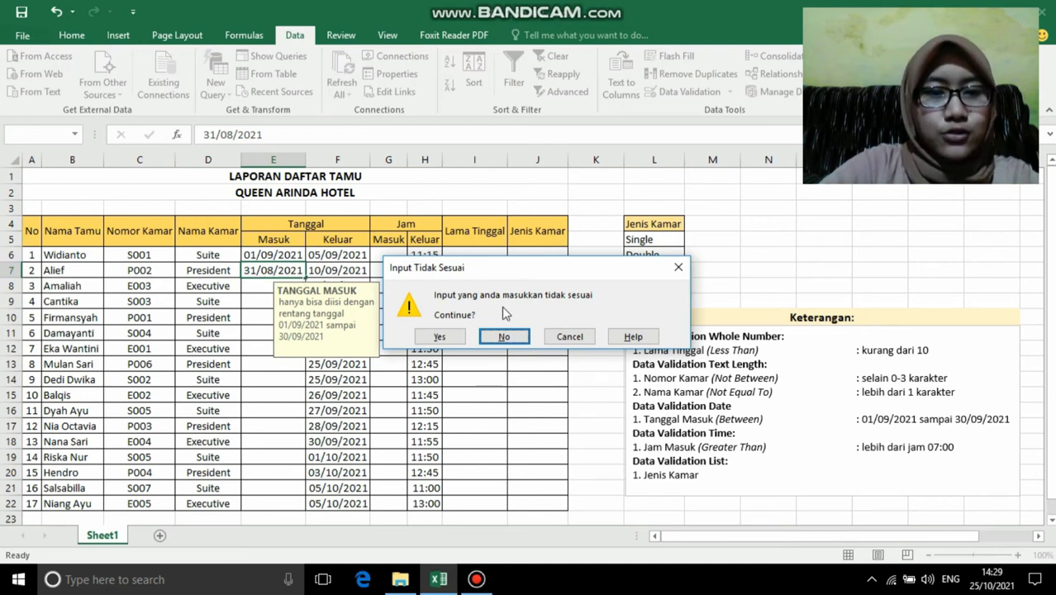
click(504, 336)
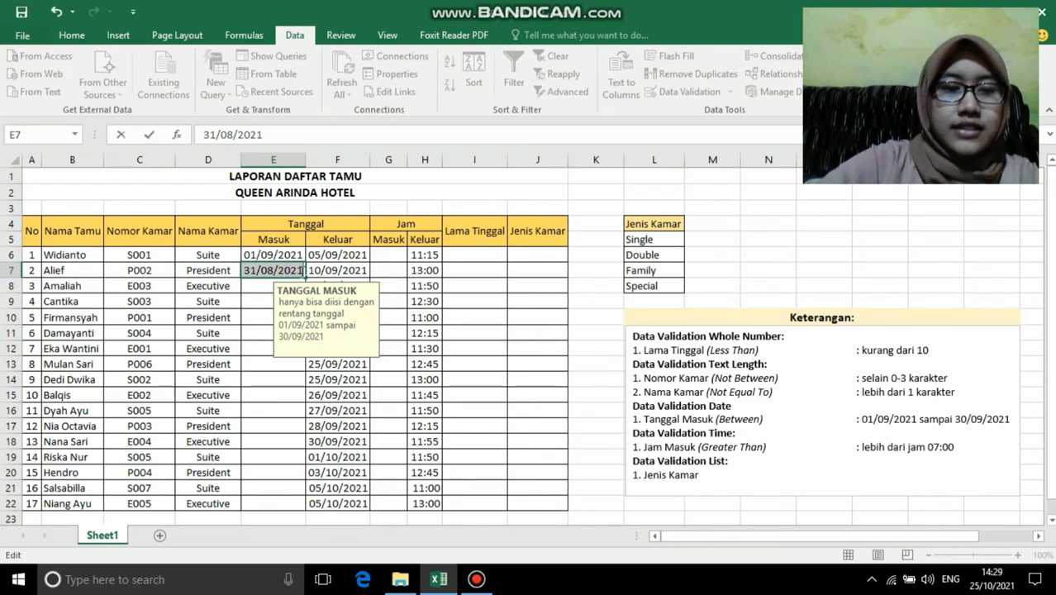
Replace the invalid check-in date in E7 with 05/09/2021
key(BackSpace)
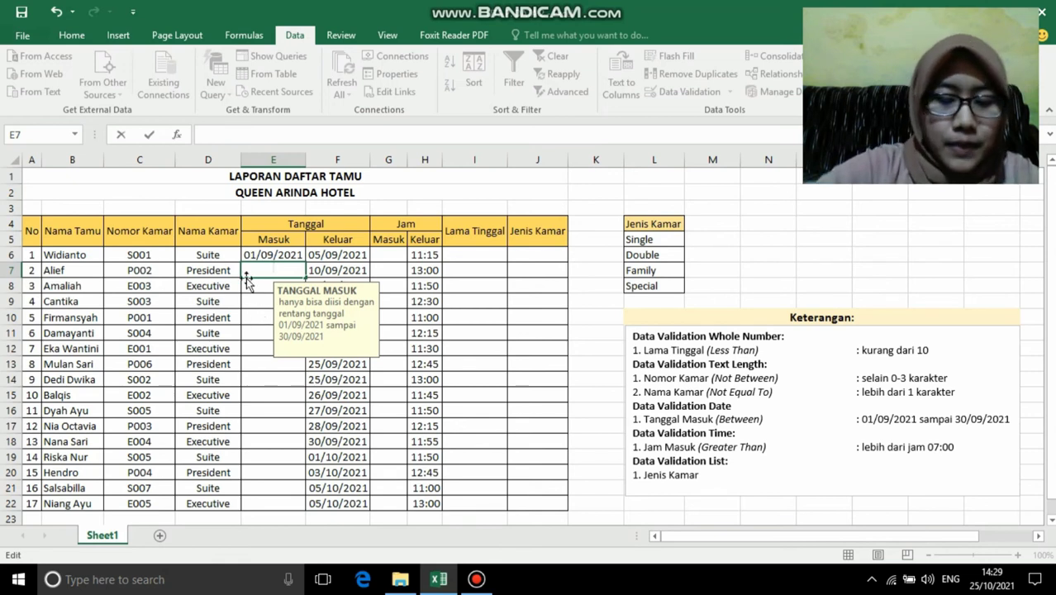
text(05/09/2021)
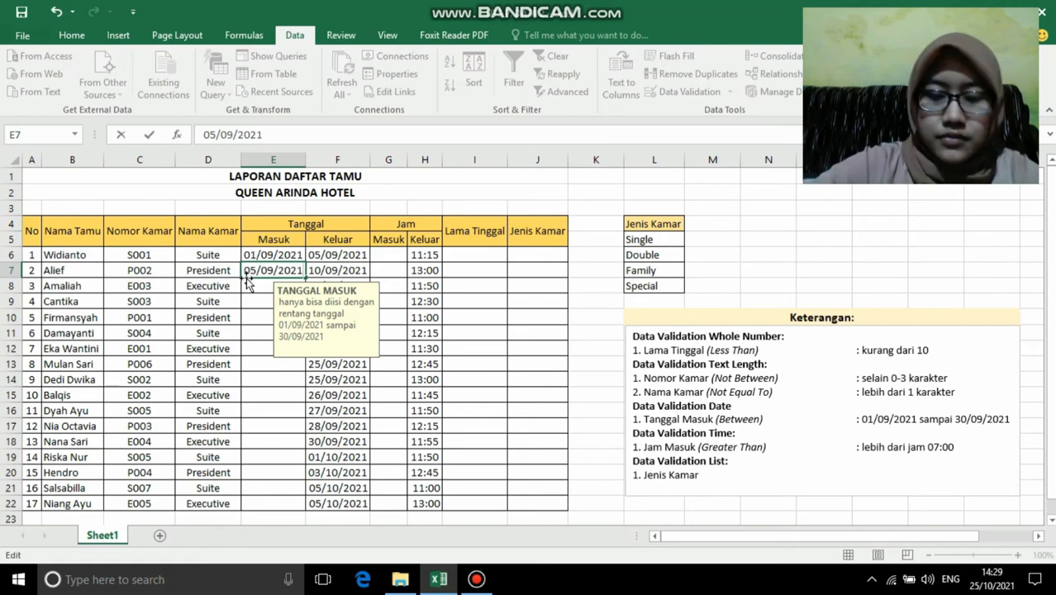
key(Return)
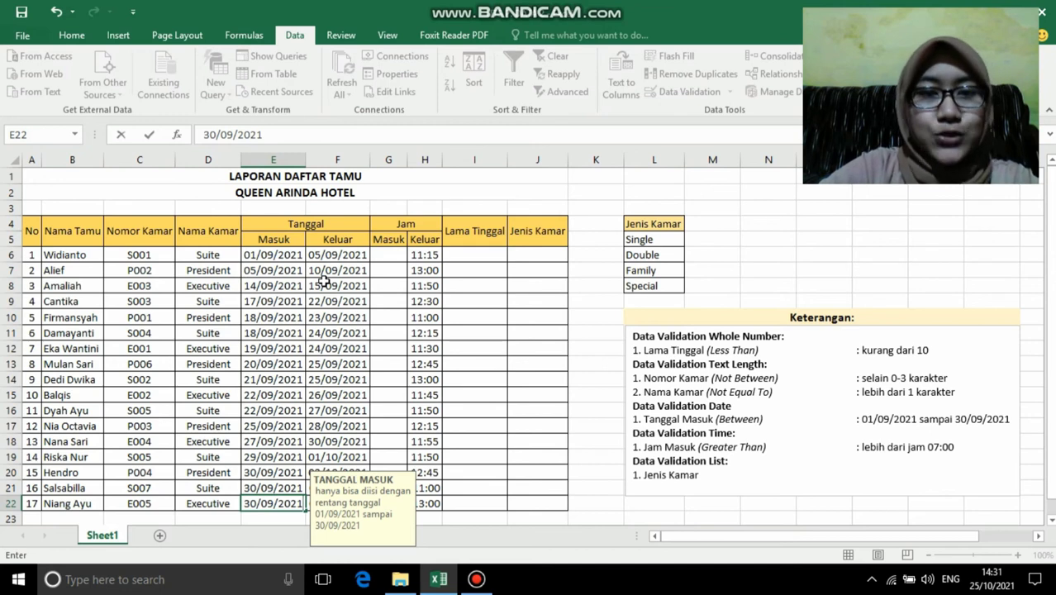
Create a data validation rule on the Jam Masuk cells G6:G22 that allows only a Time greater than 07:00
click(385, 257)
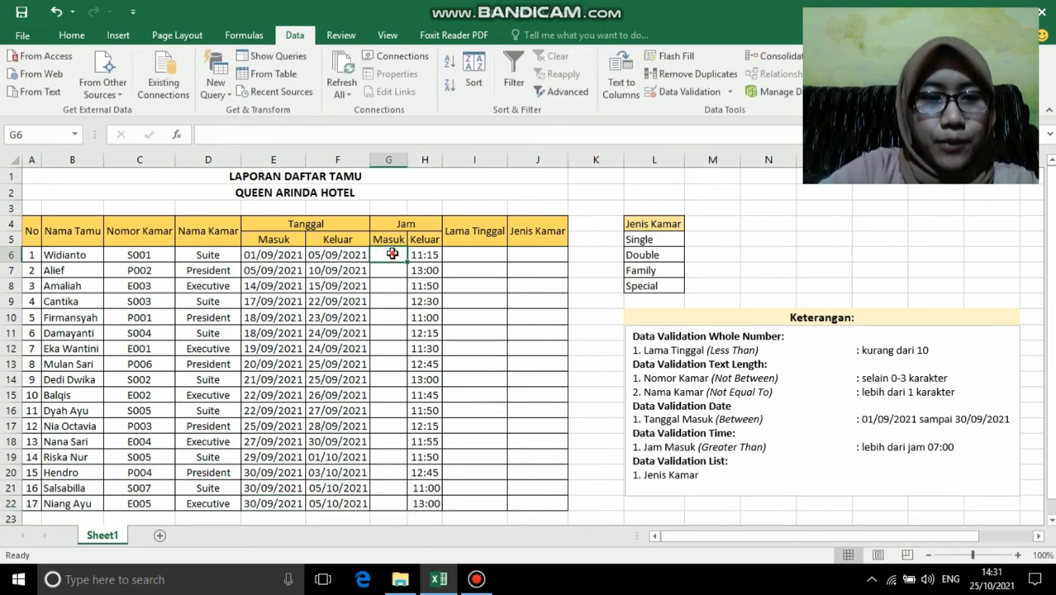
drag(393, 255, 390, 498)
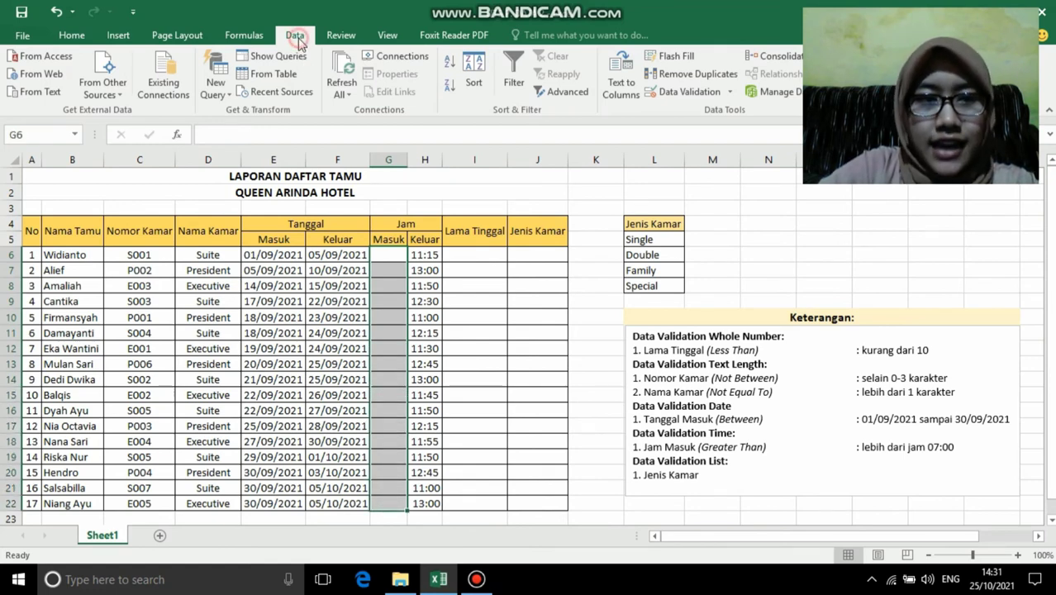
click(675, 93)
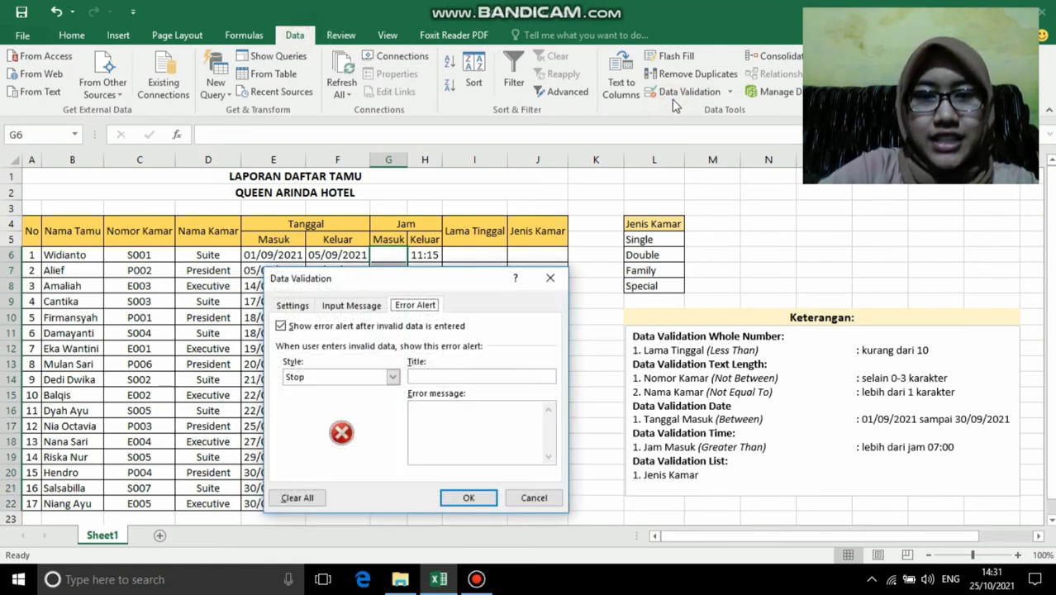
click(305, 306)
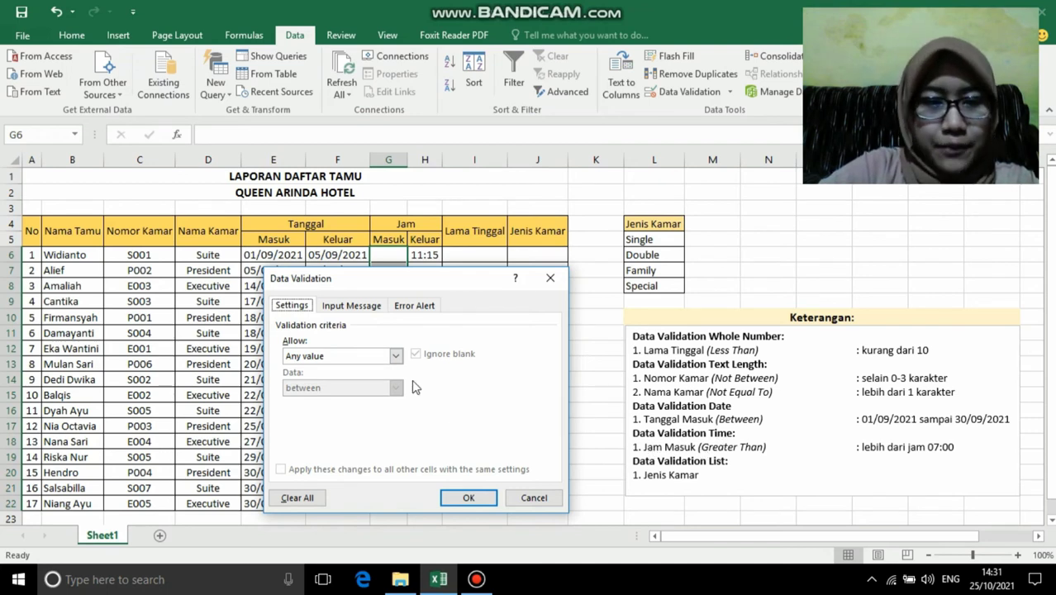
click(396, 355)
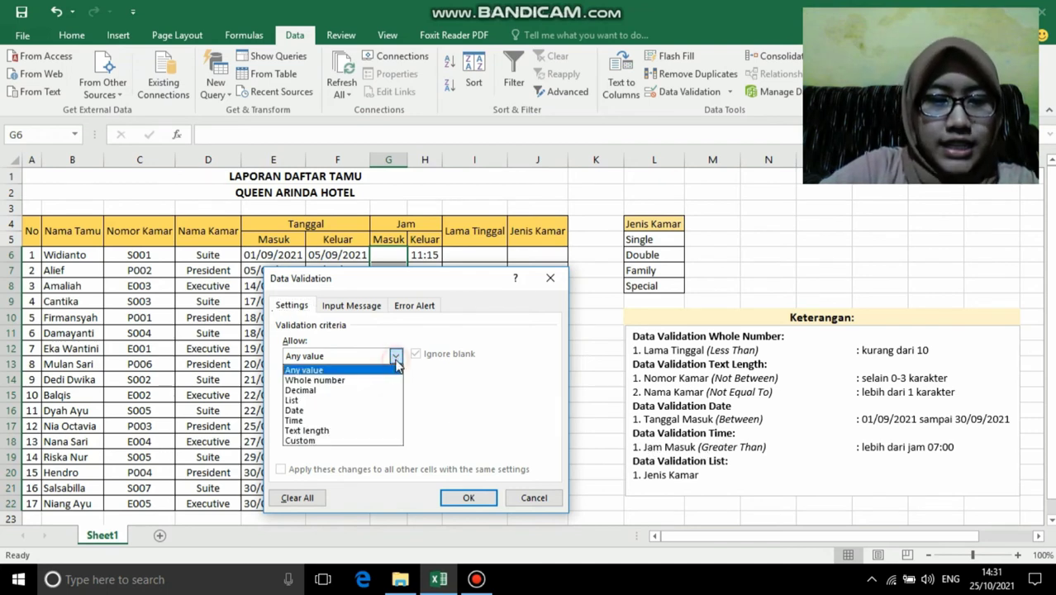
click(375, 420)
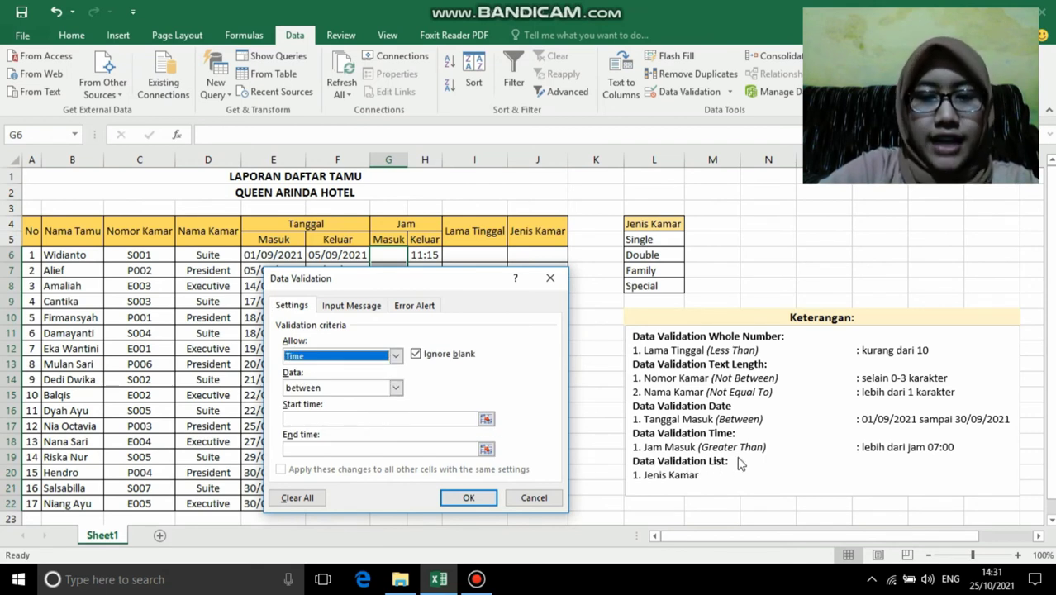
click(397, 388)
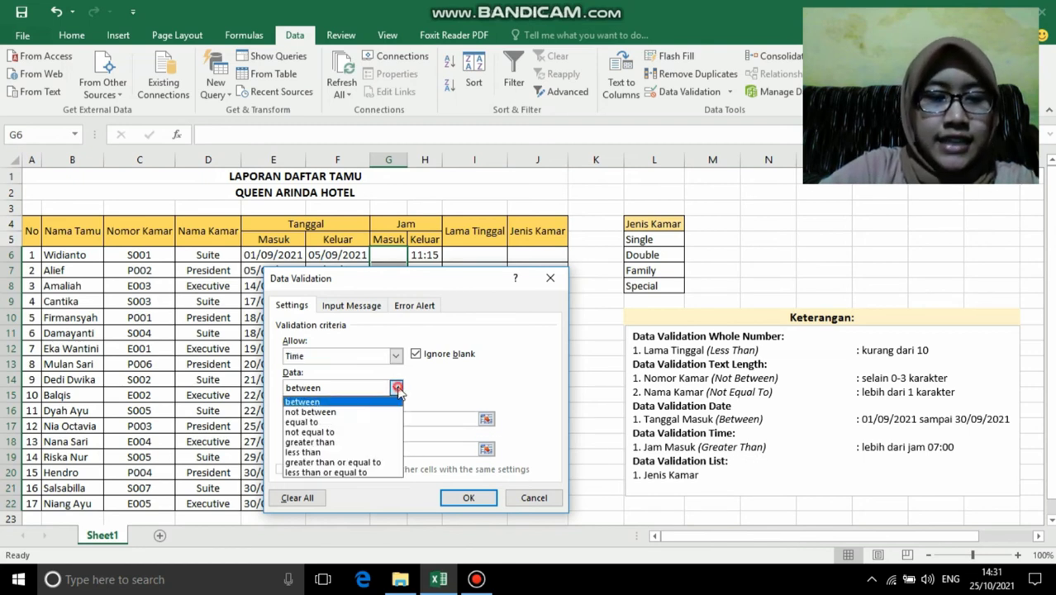
click(390, 444)
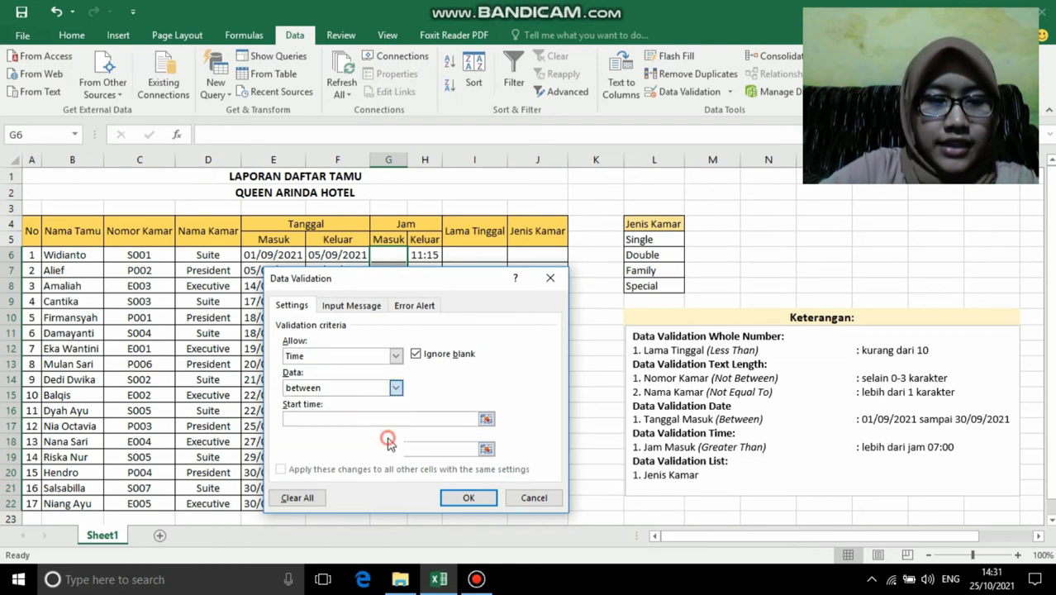
click(368, 419)
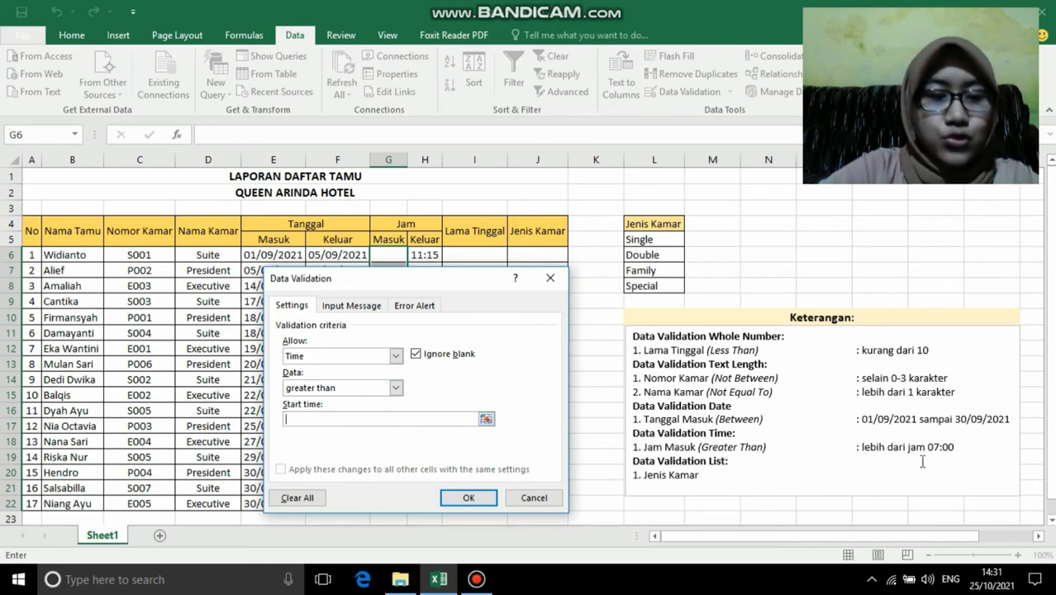
text(07:00)
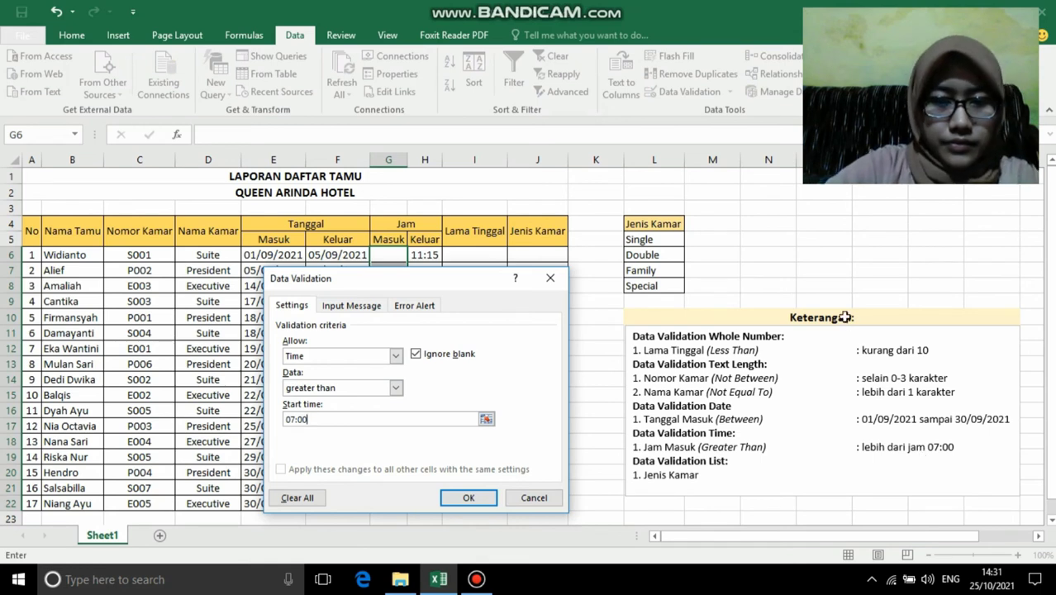
Add an input message titled "JAM MASUK" reading "hanya bisa diisi lebih dari jam 07:00"
click(352, 307)
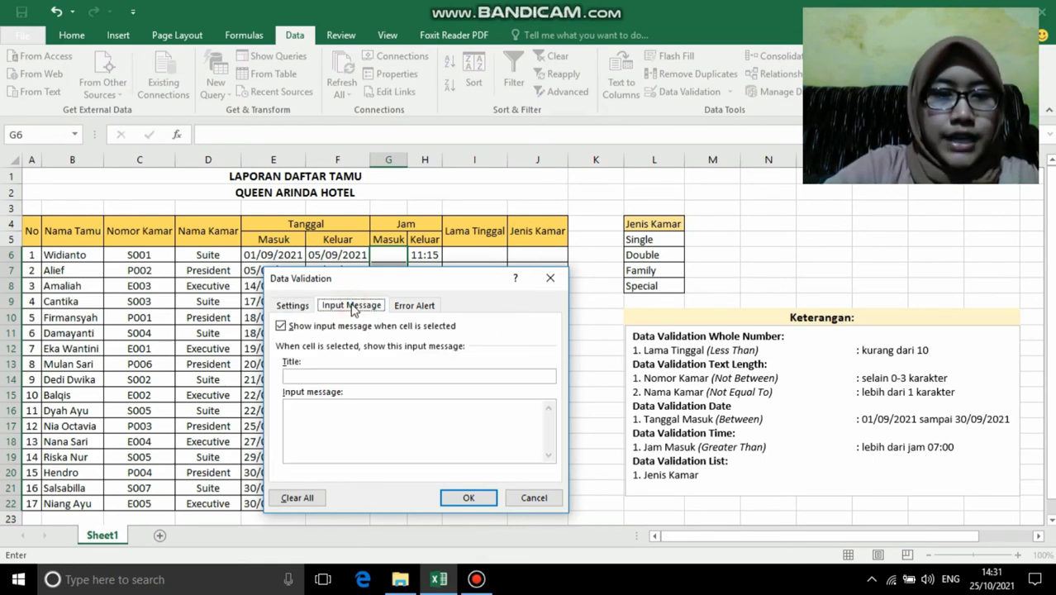
click(338, 377)
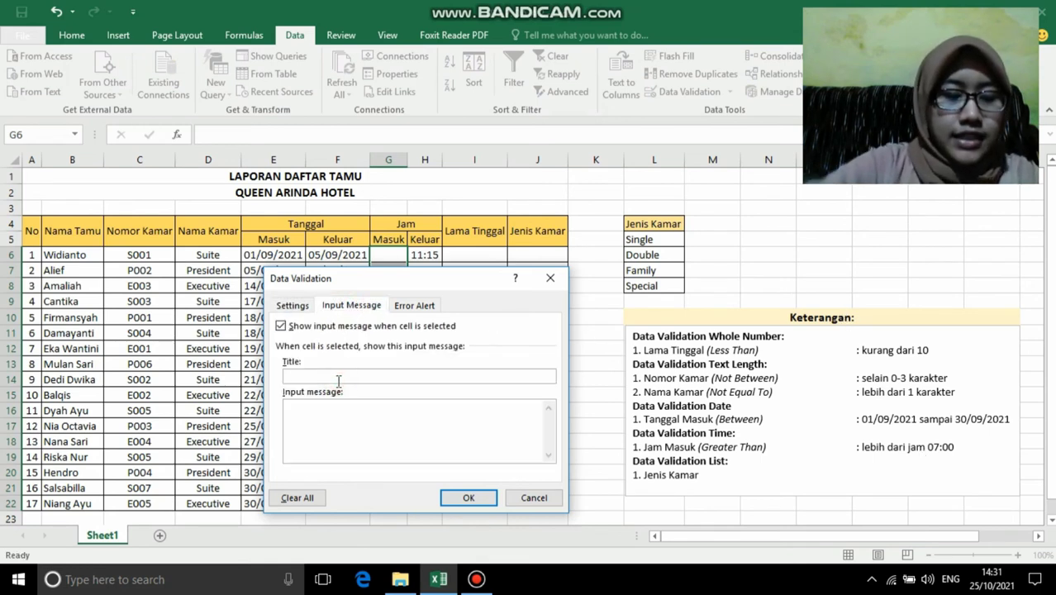
text(JAM MASUK)
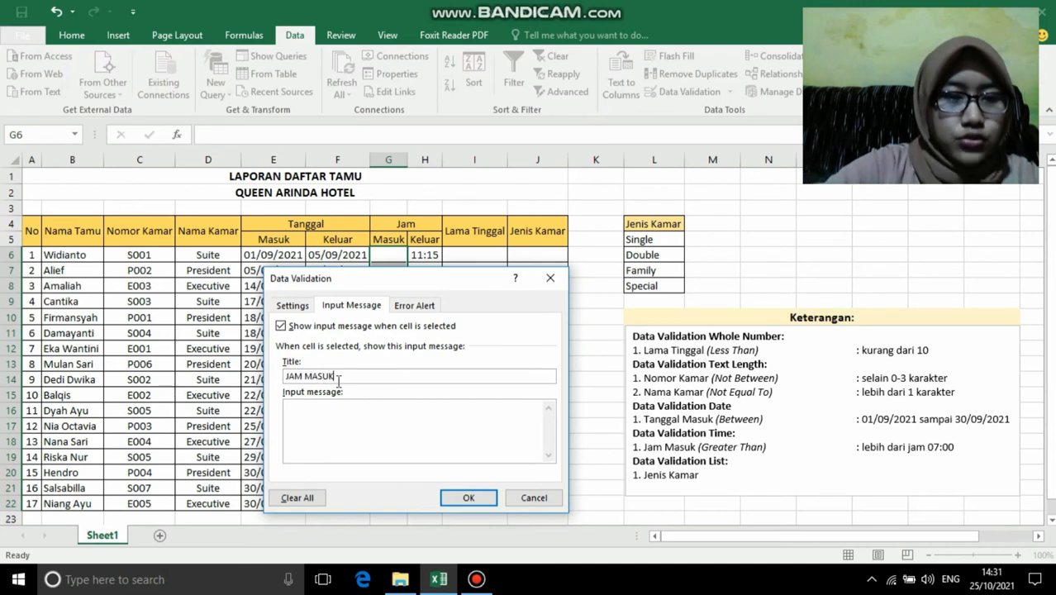
click(338, 408)
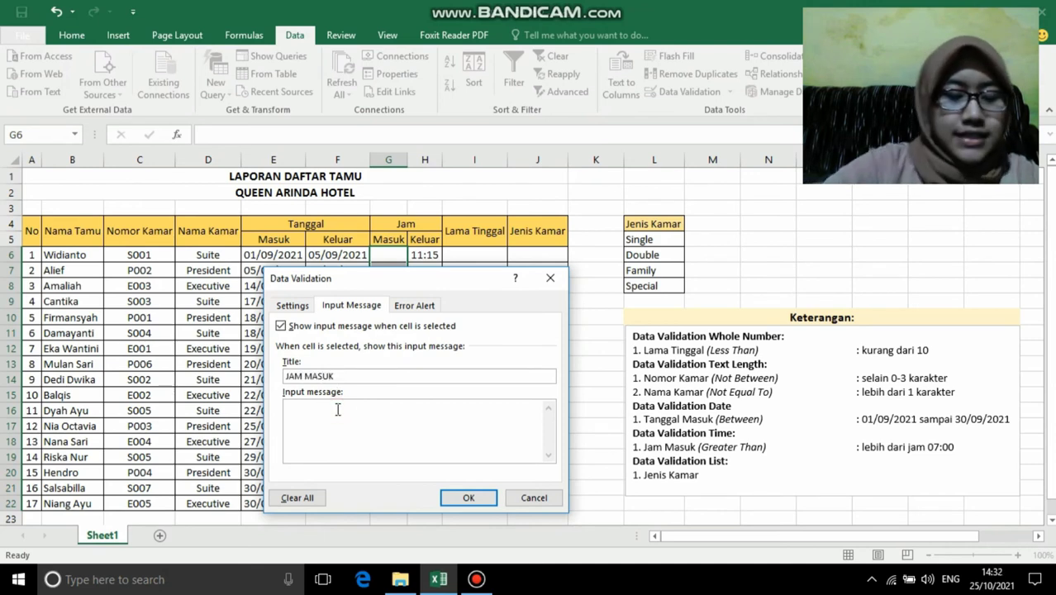
text(hanya bisa d)
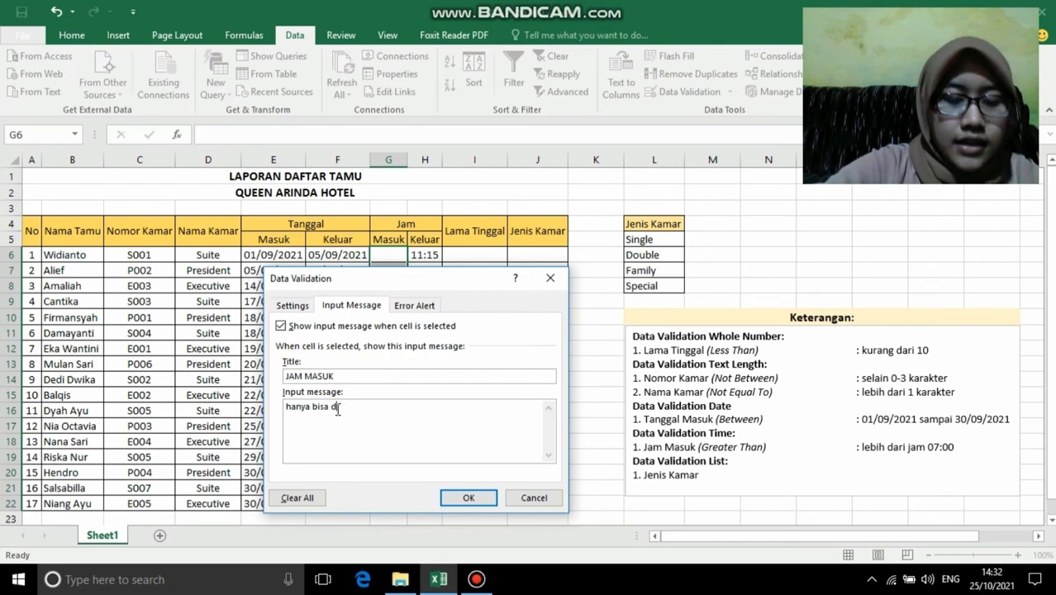
text(iisi)
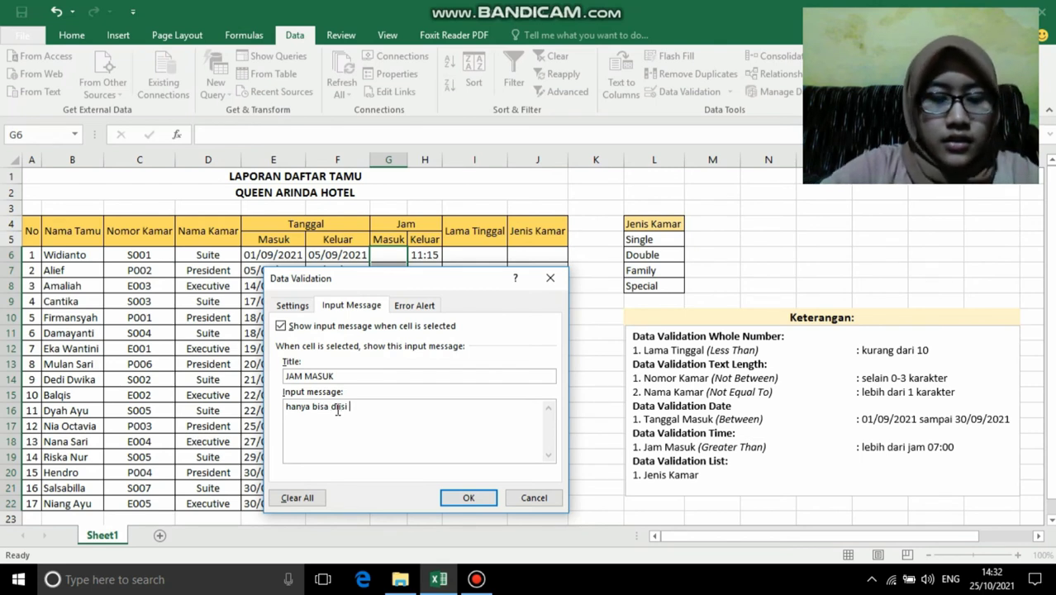
text( lebih dari)
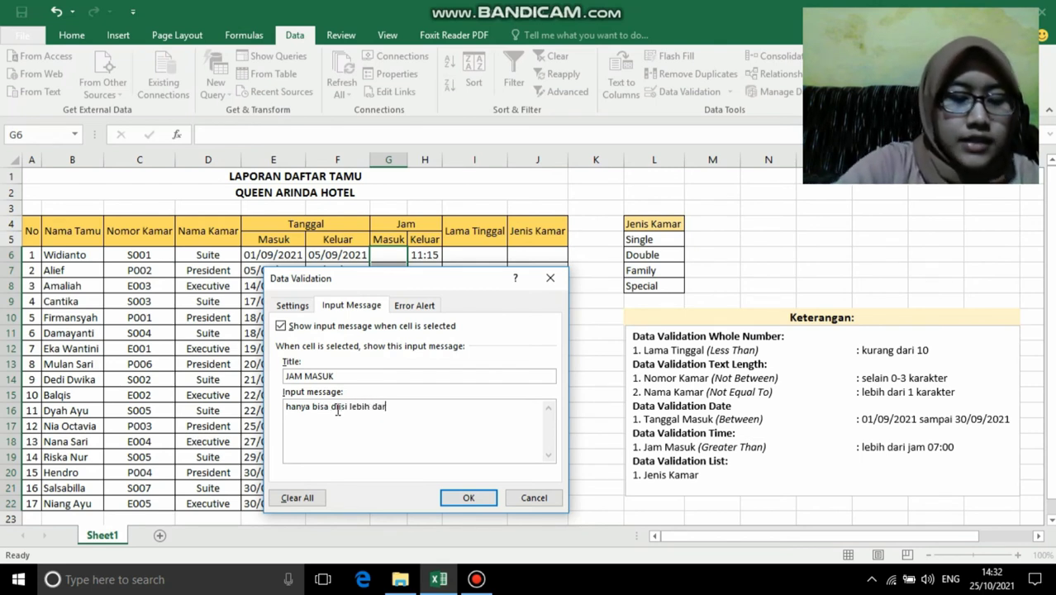
text( jam 07:00)
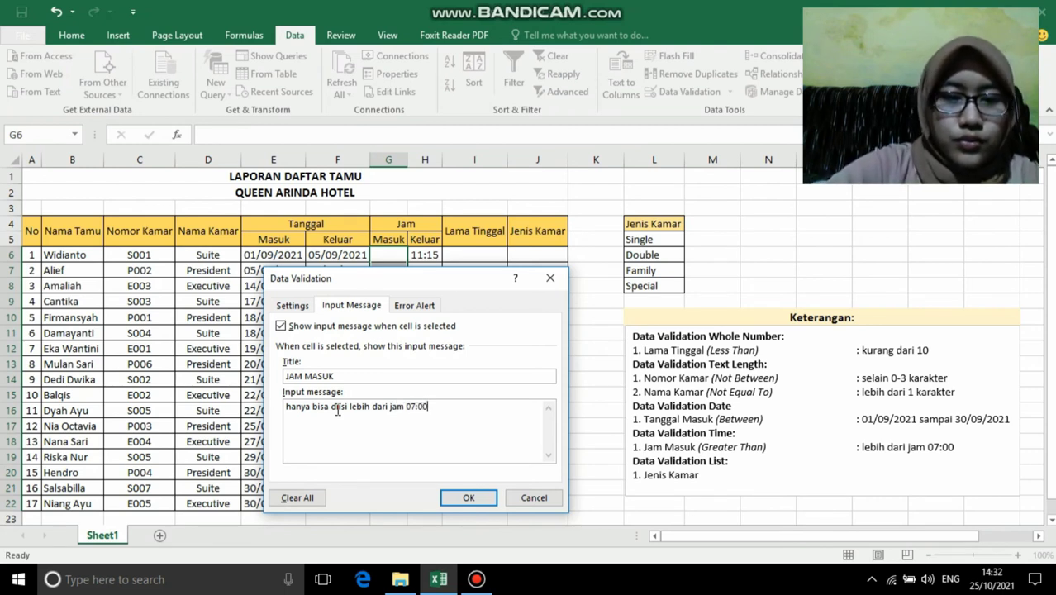
Set the Jam Masuk rule's error alert to the Warning style with the title "Input Tidak Sesuai"
click(423, 305)
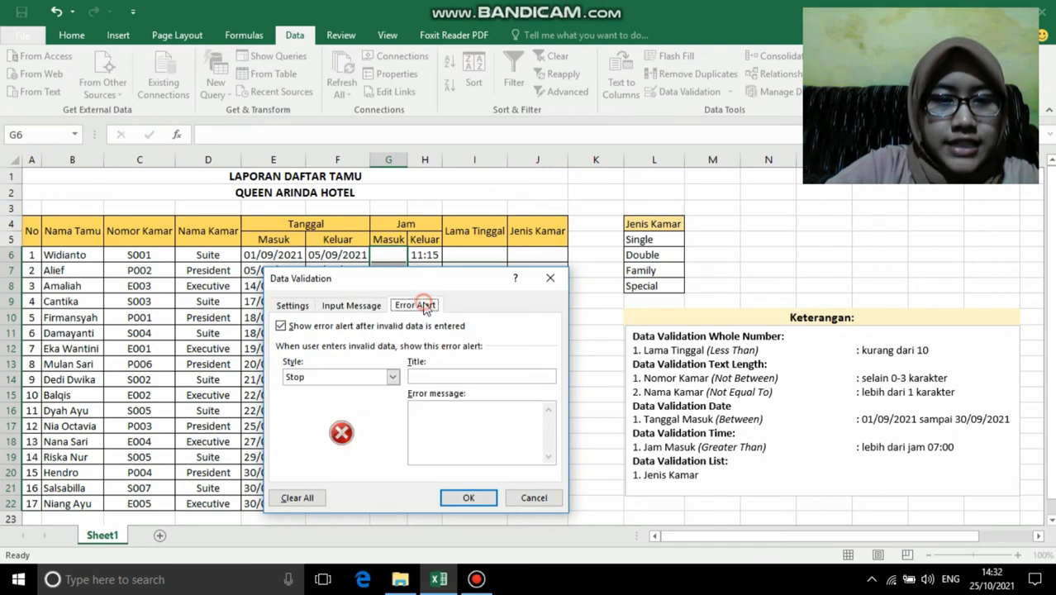
click(394, 376)
click(384, 402)
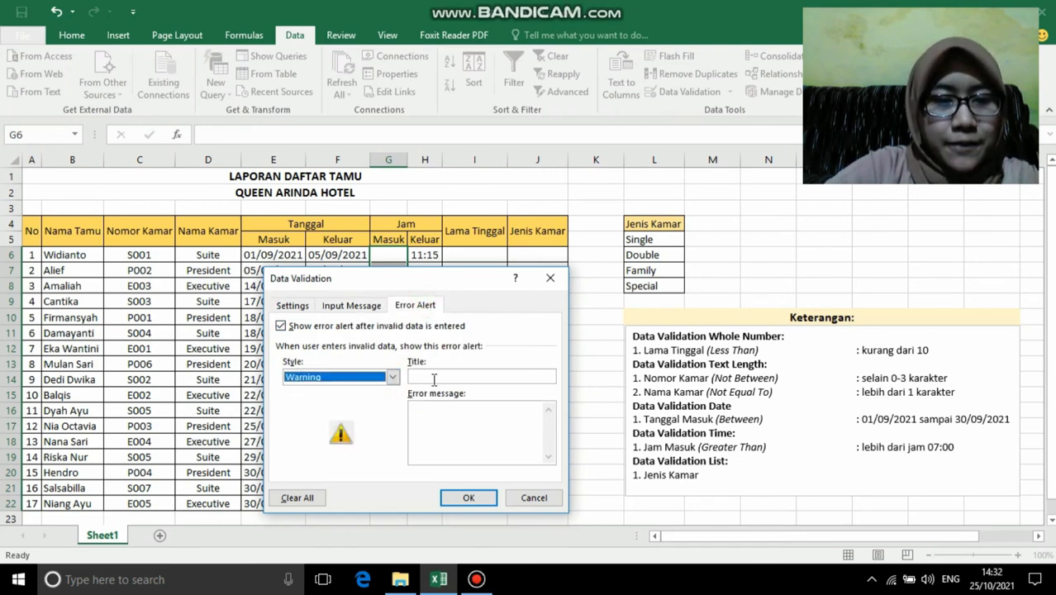
click(439, 376)
text(In)
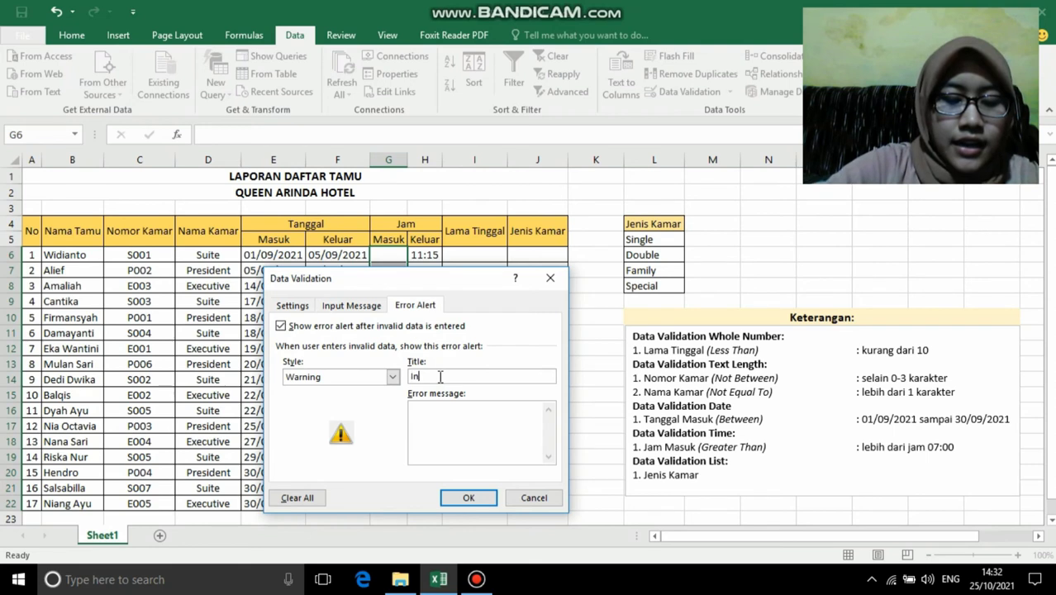
text(put Tidak)
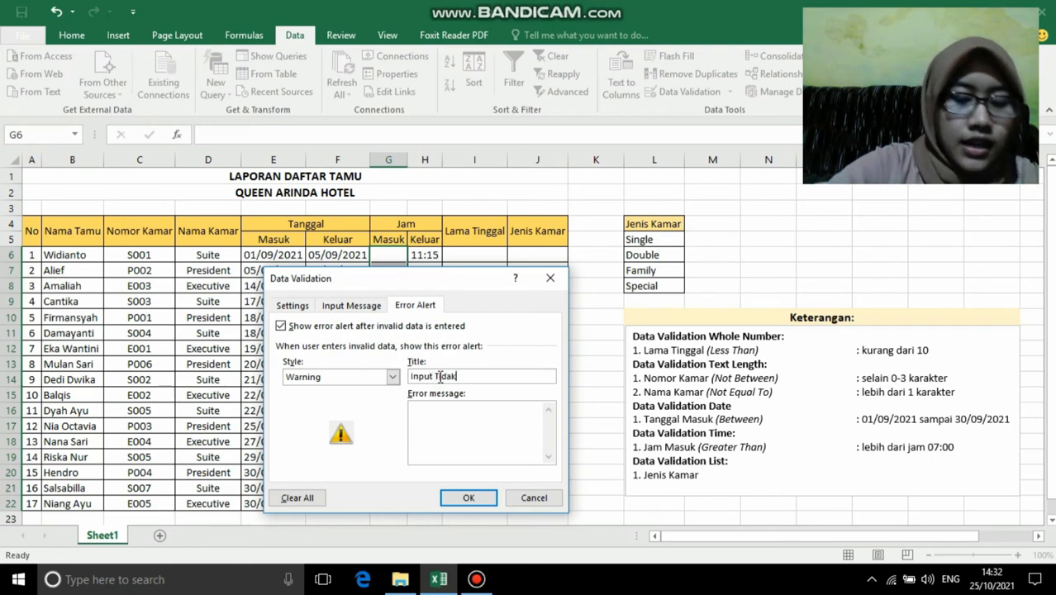
text( Sesuai)
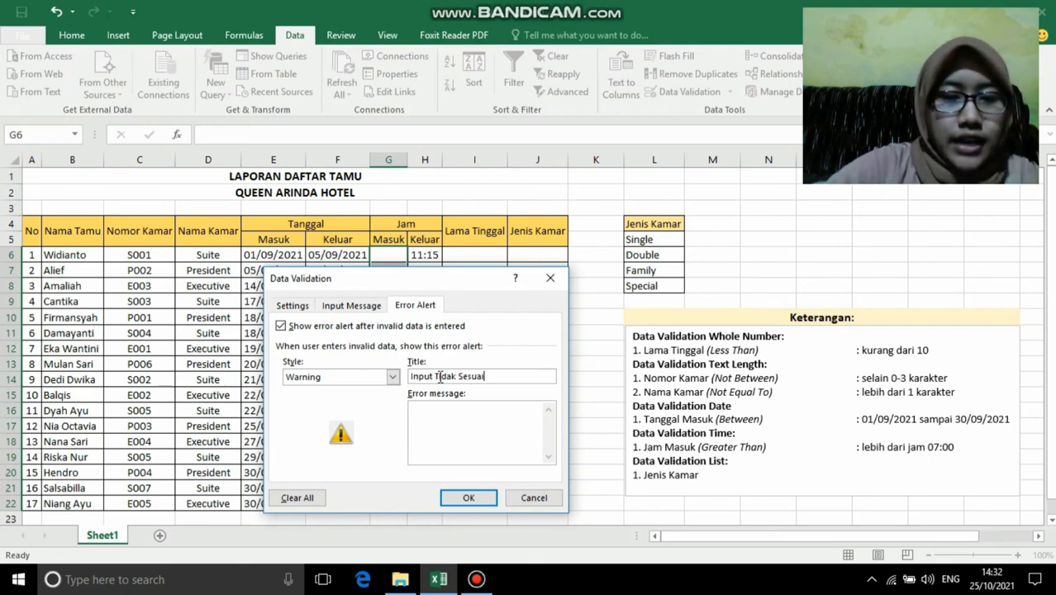
Enter the error message "Input yang anda masukkan tidak sesuai" and apply the validation rule to the Jam Masuk cells
click(440, 410)
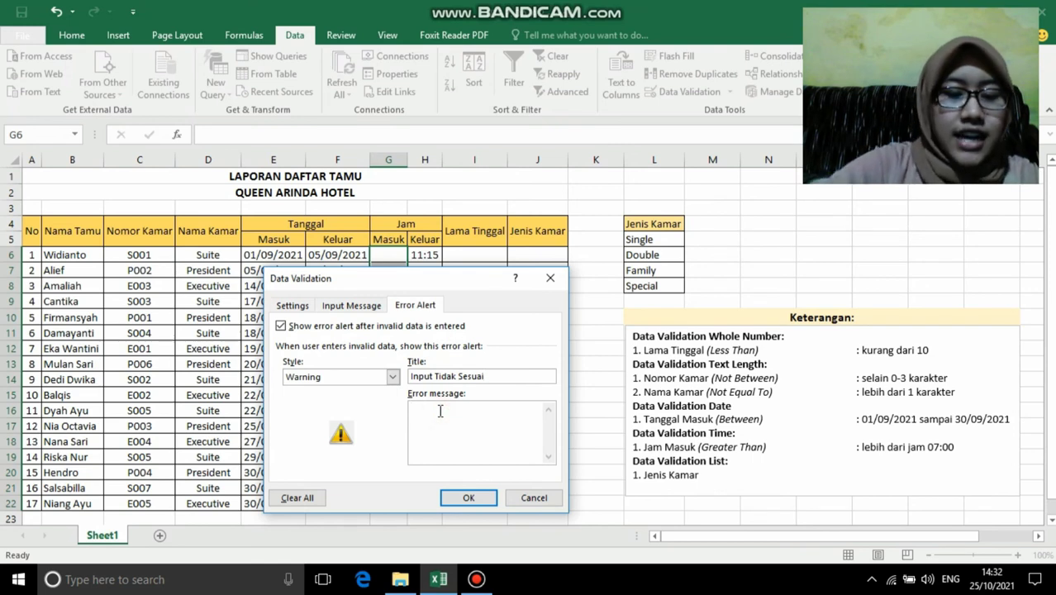
text(Input y)
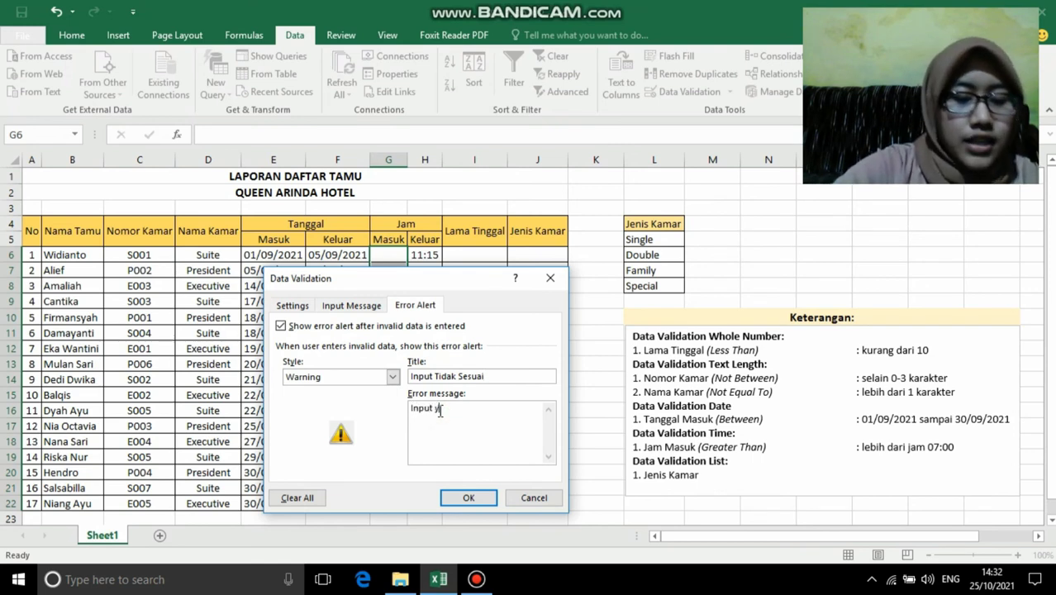
text(ang anda masukkan tidak)
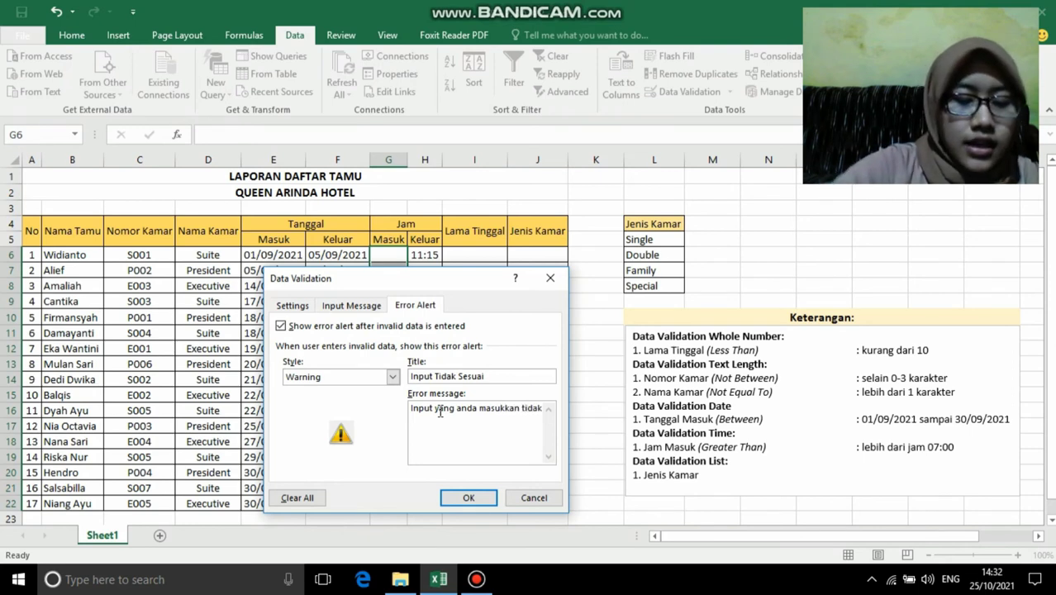
text( sesu)
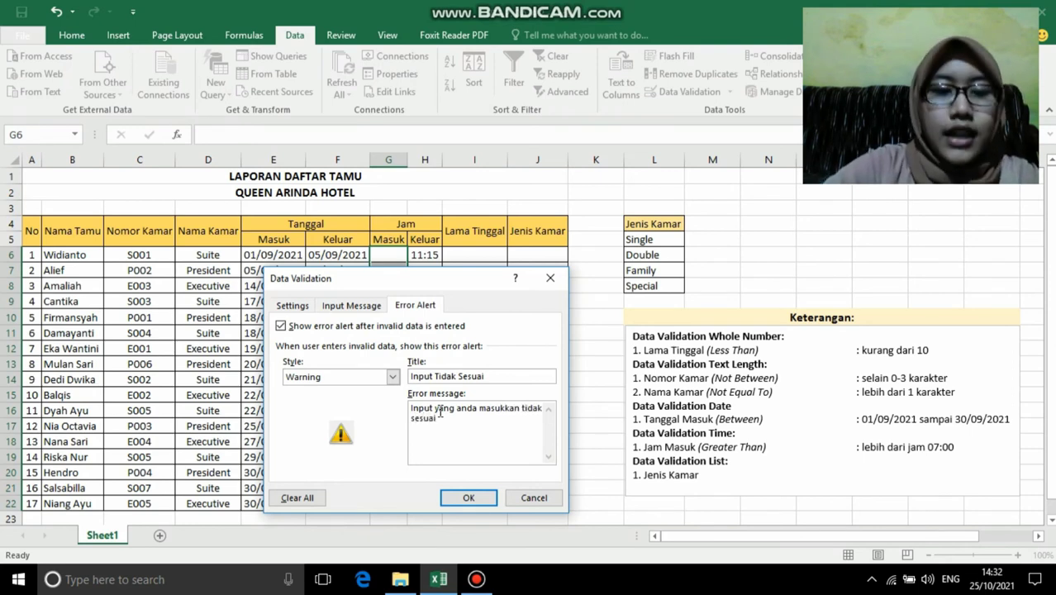
text(ai)
click(467, 497)
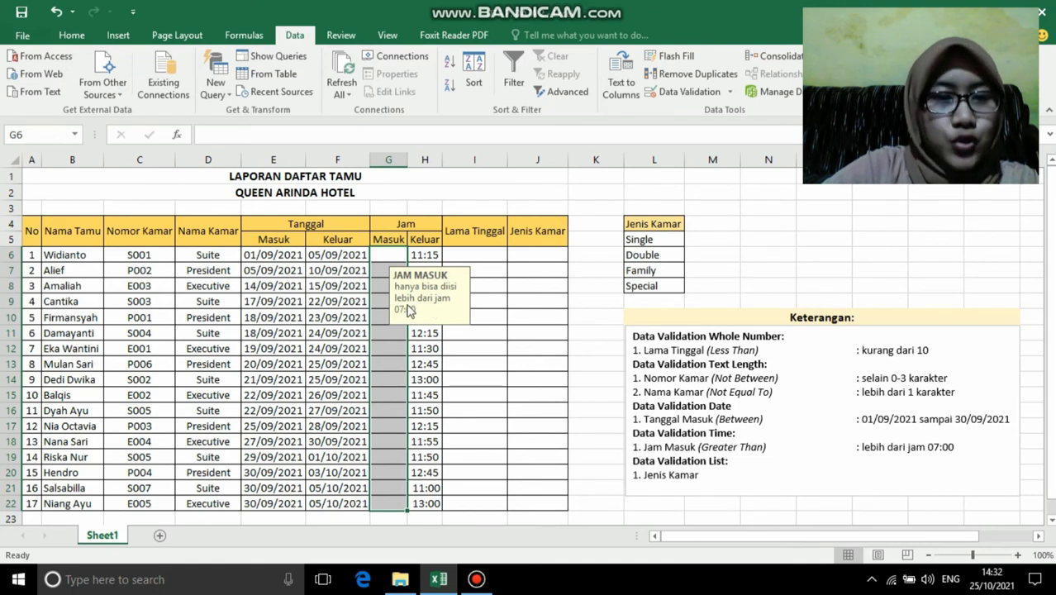
Test the time rule by entering 07:00 in G6, dismissing the alert without accepting the value
click(390, 253)
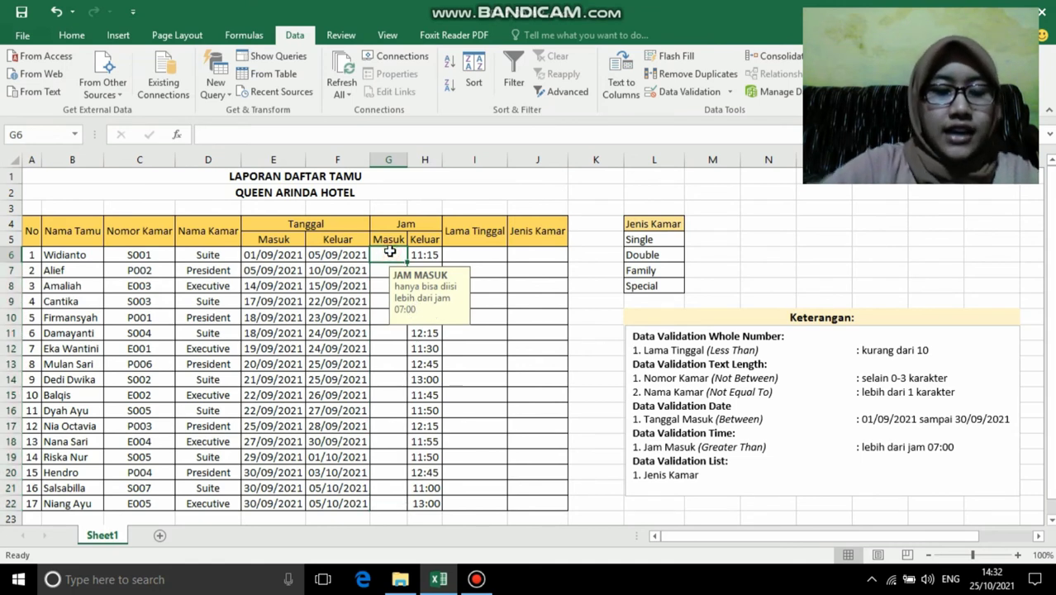
text(07:)
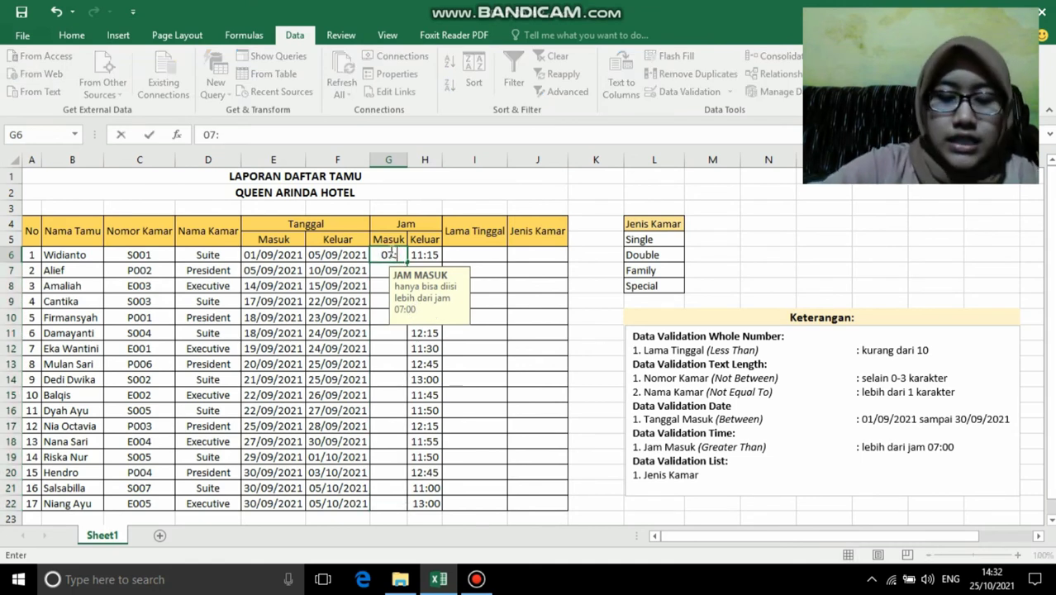
text(00)
key(Return)
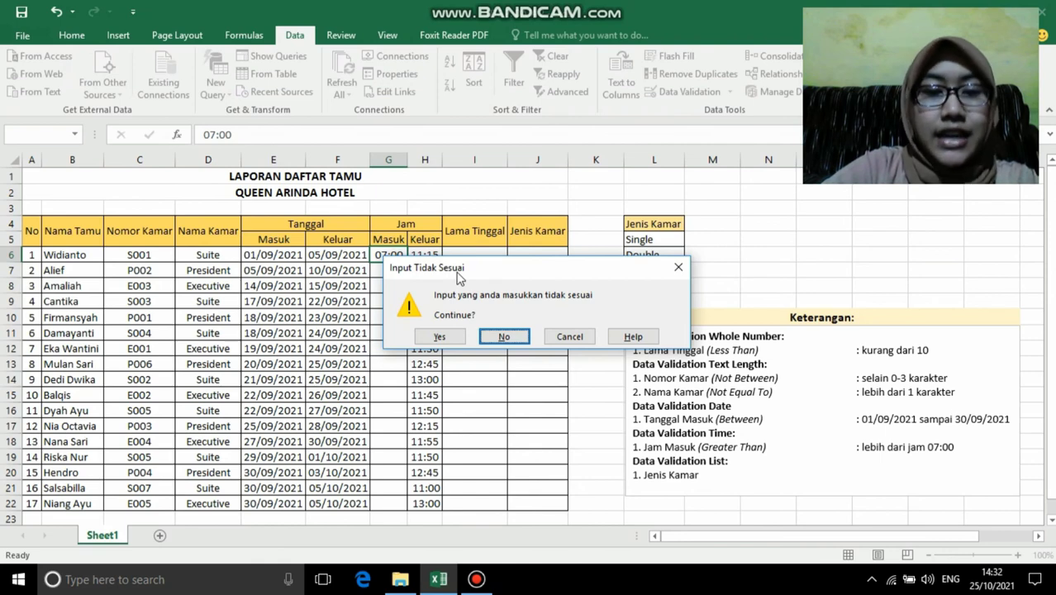
click(673, 269)
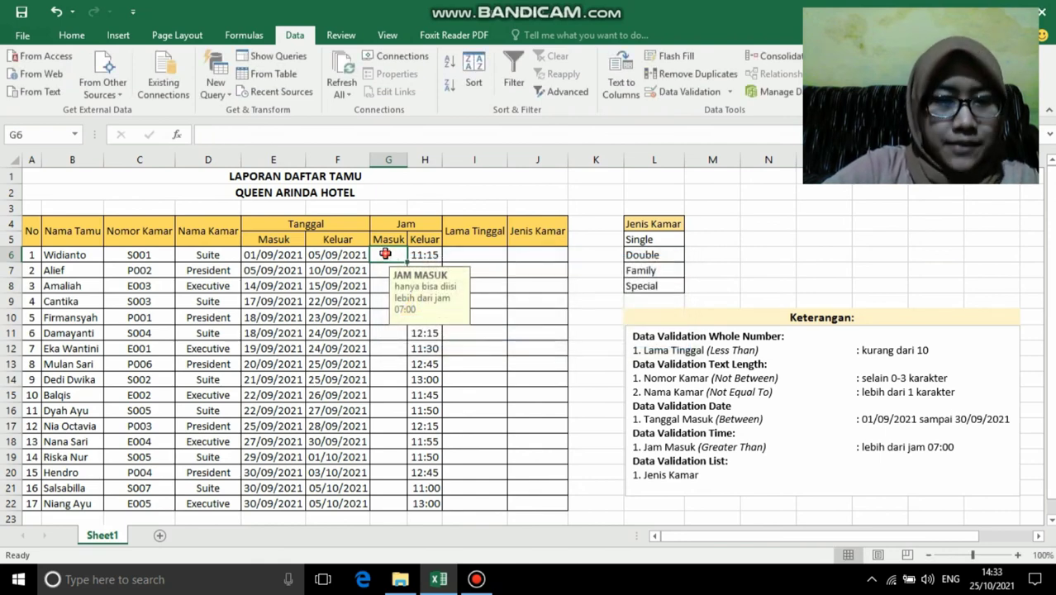
Fill the Jam Masuk cells down to G22 with check-in times, starting with 13:00 in G6 and 13:30 in G7
text(13)
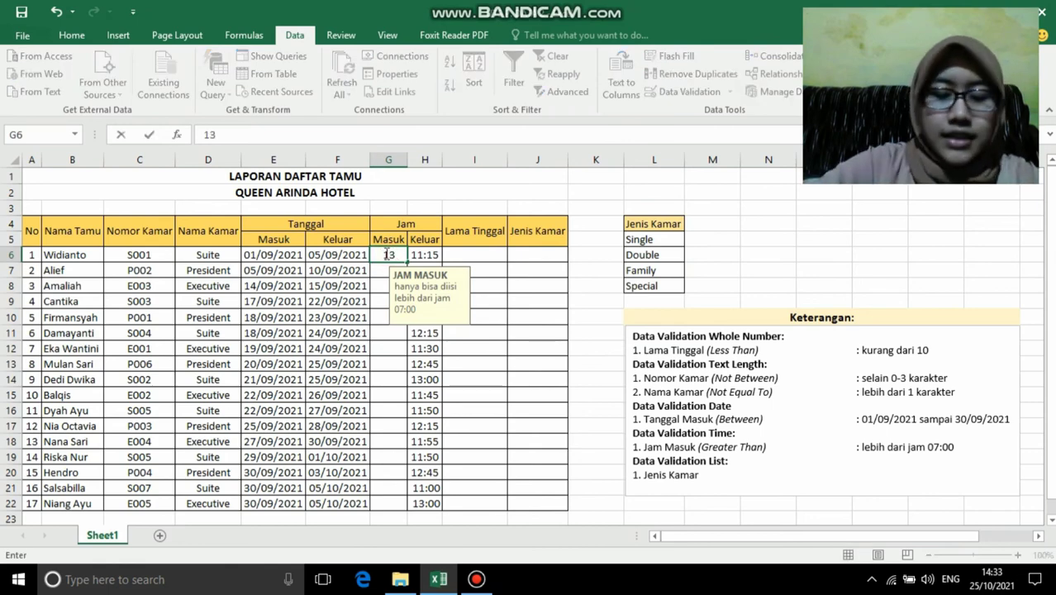
text(:00)
key(Return)
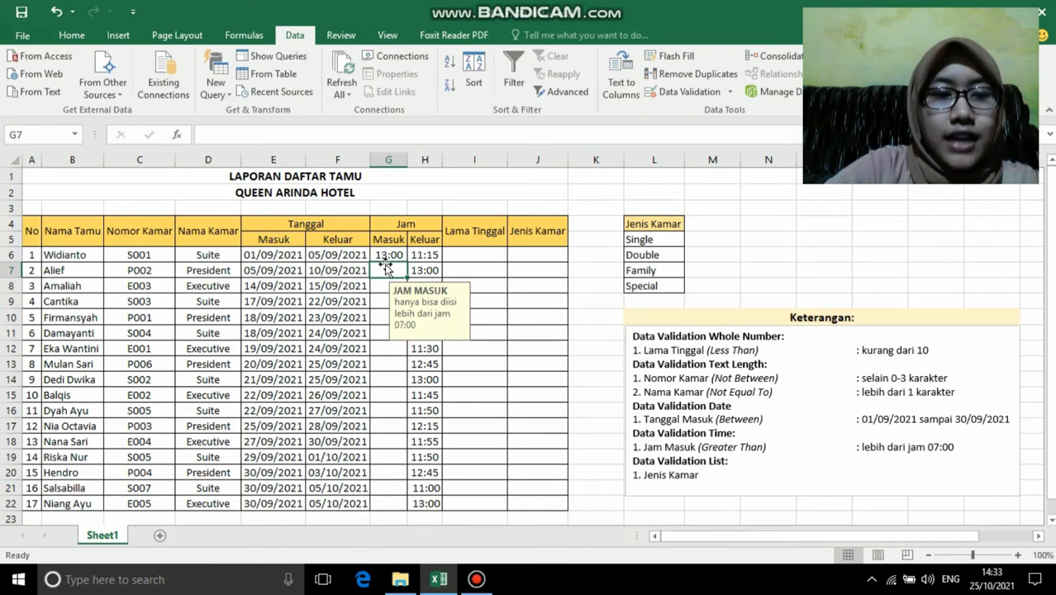
text(13:30)
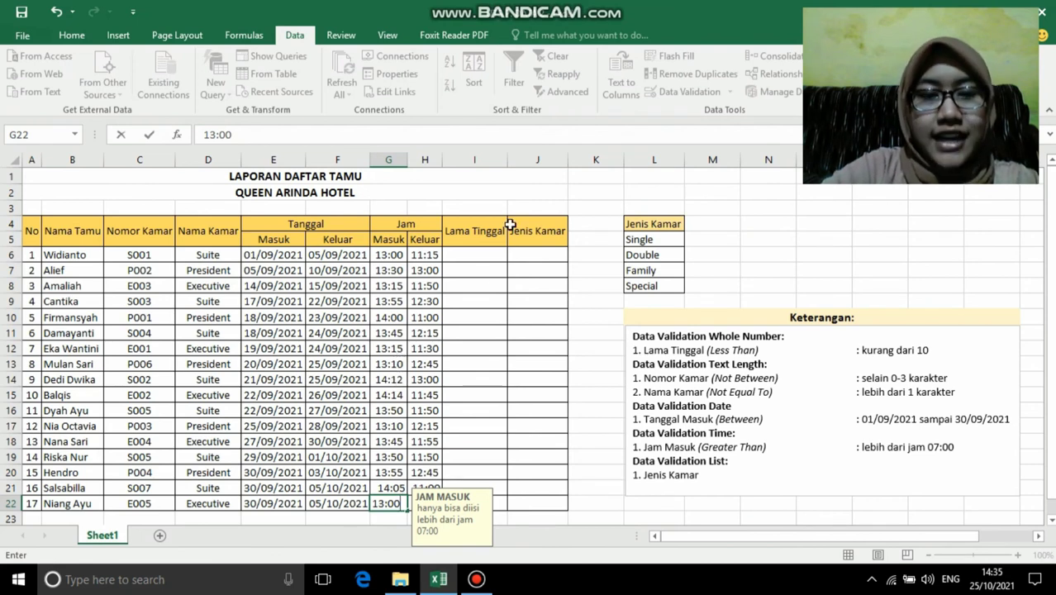
Set up a data validation rule on the Lama Tinggal cells I6:I22 that allows only a Whole number less than 10
click(483, 257)
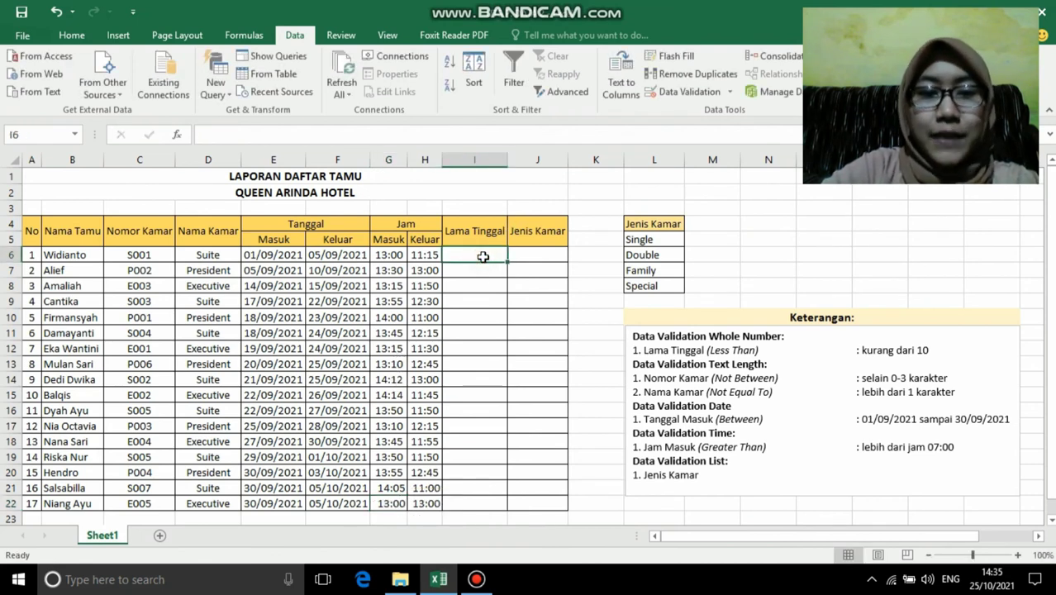
drag(473, 255, 461, 501)
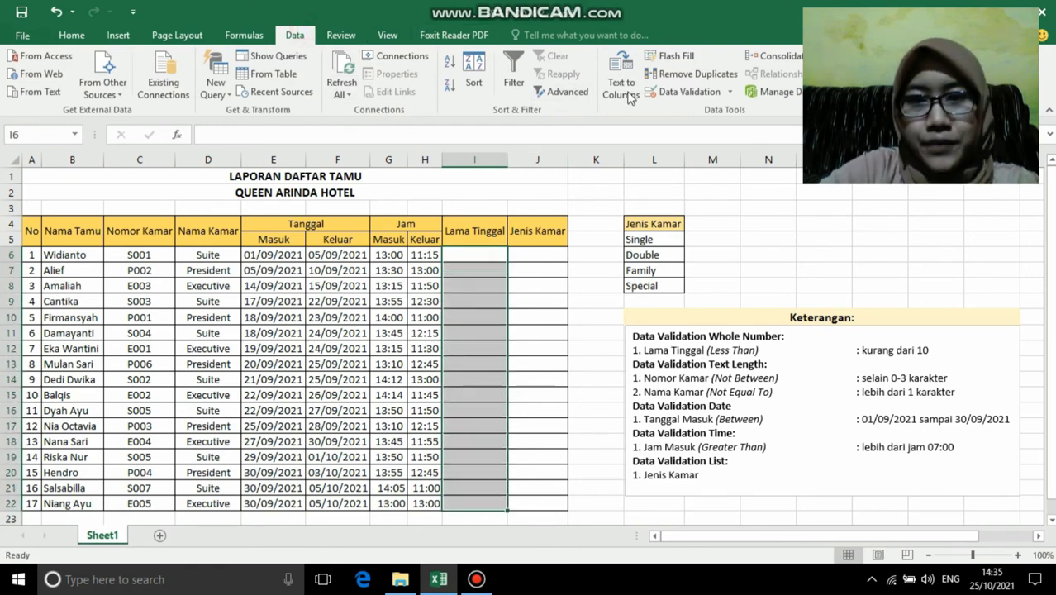
click(675, 97)
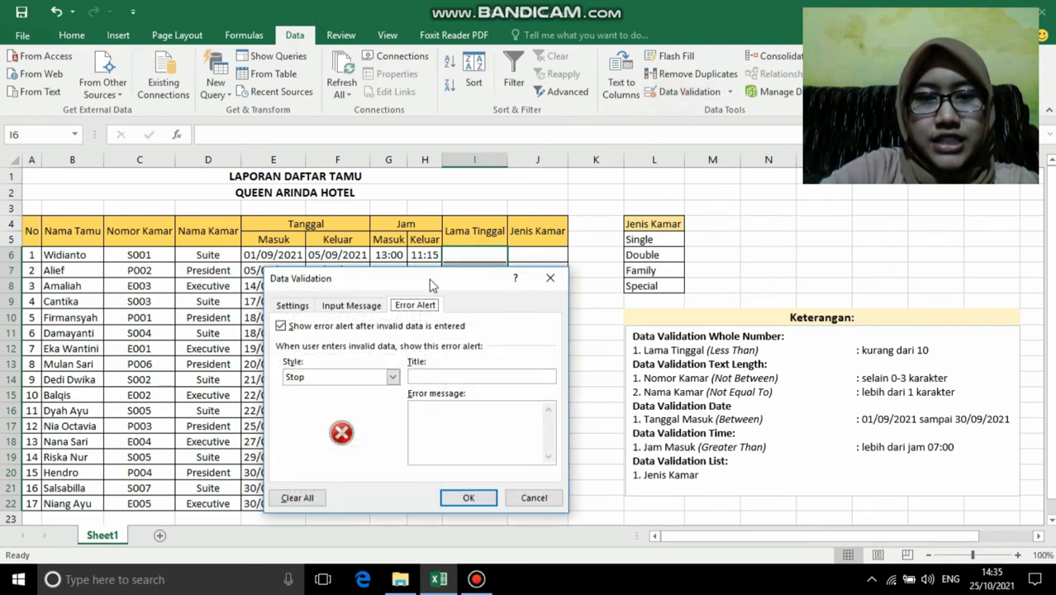
click(301, 312)
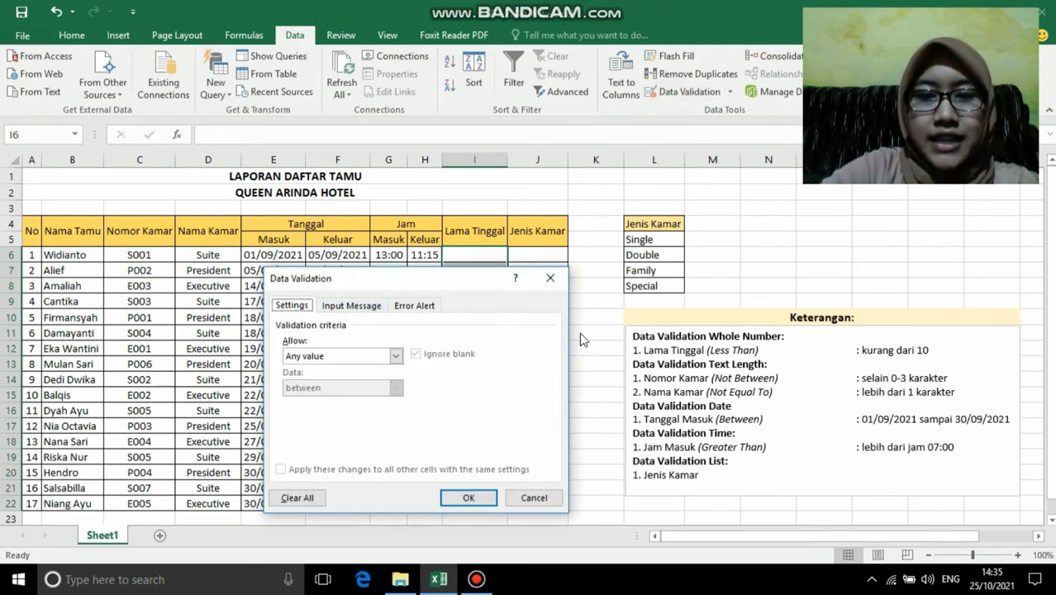
click(396, 357)
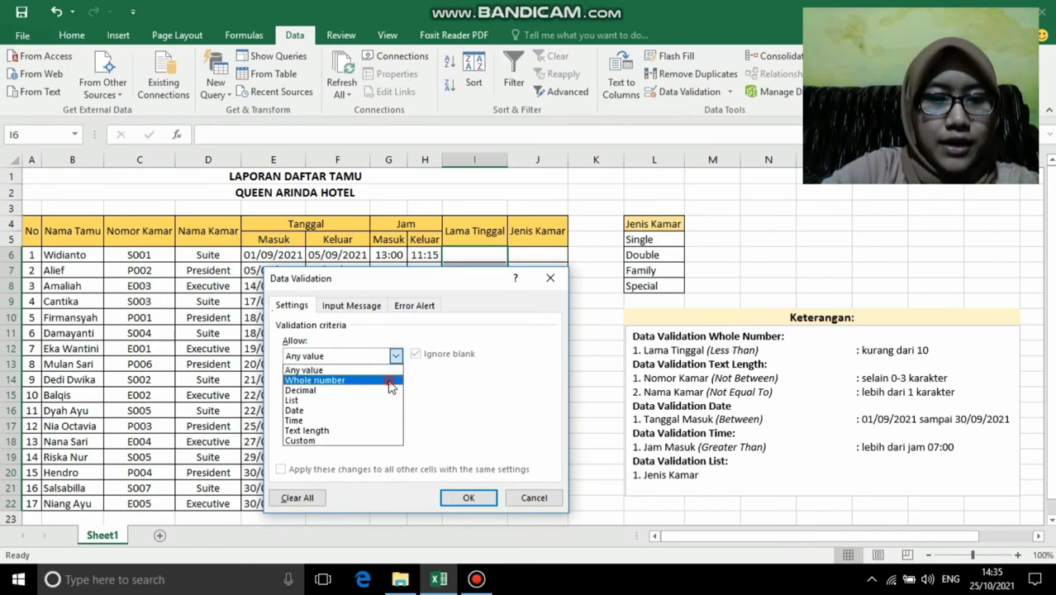
click(393, 380)
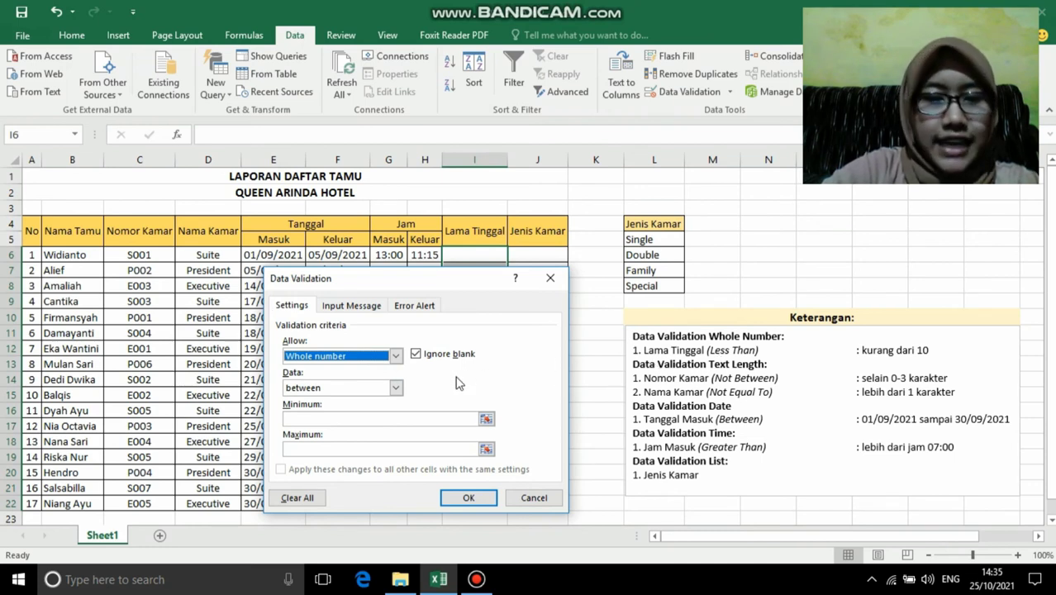
click(396, 389)
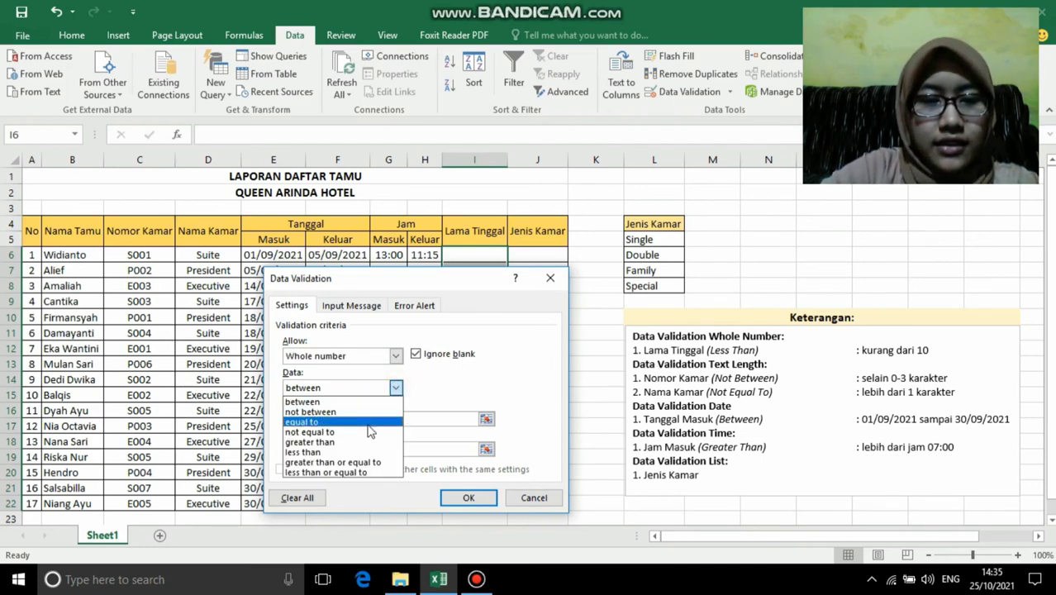
click(366, 454)
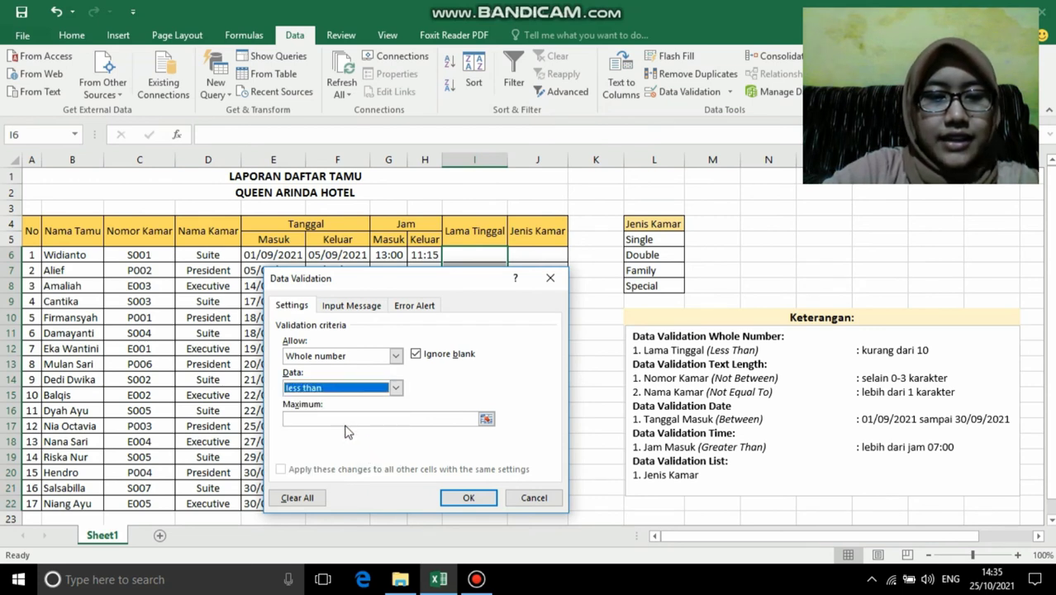
click(344, 419)
text(1)
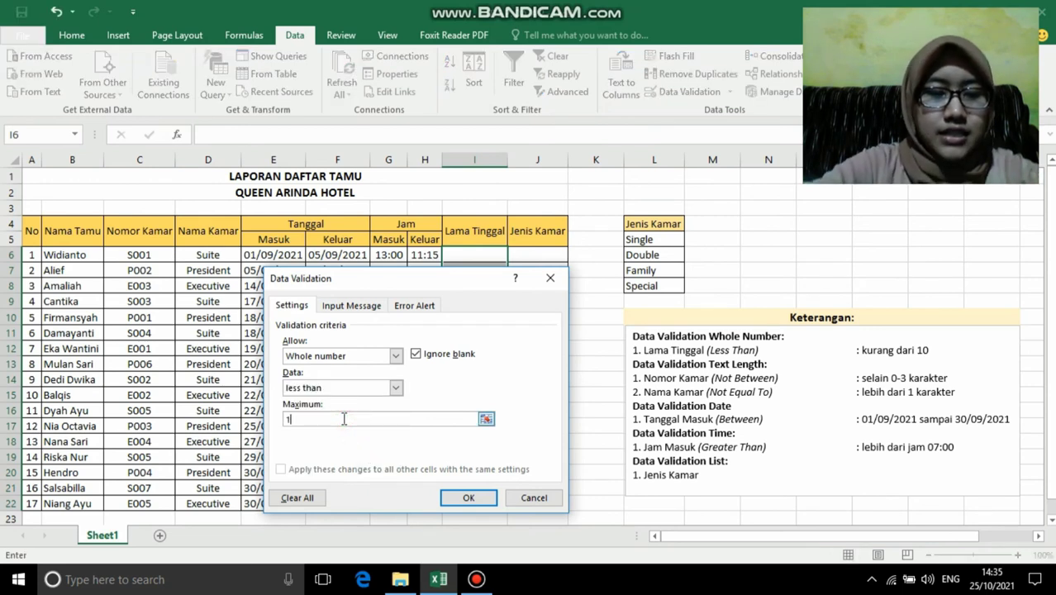
text(0)
Add an input message titled "LAMA TINGGAL" reading "hanya bisa diisi kurang dari 10"
click(374, 305)
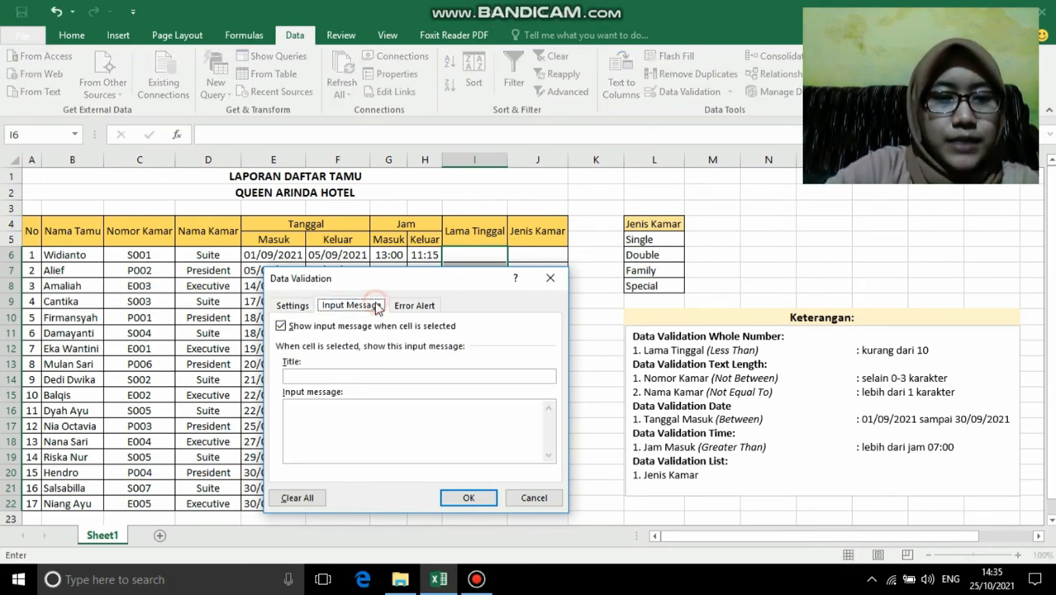
click(352, 376)
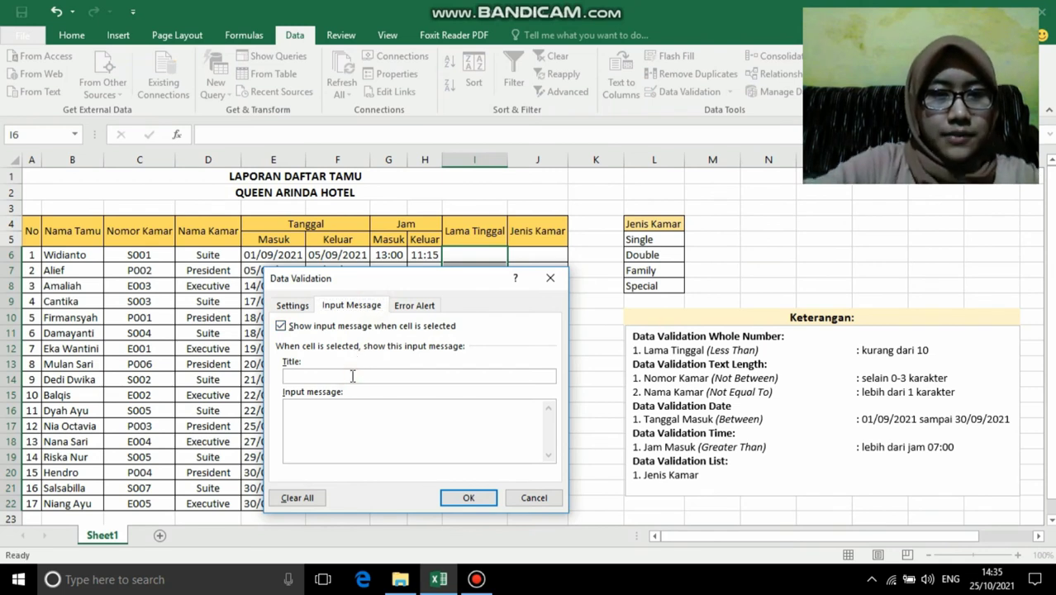
text(LAMA TI)
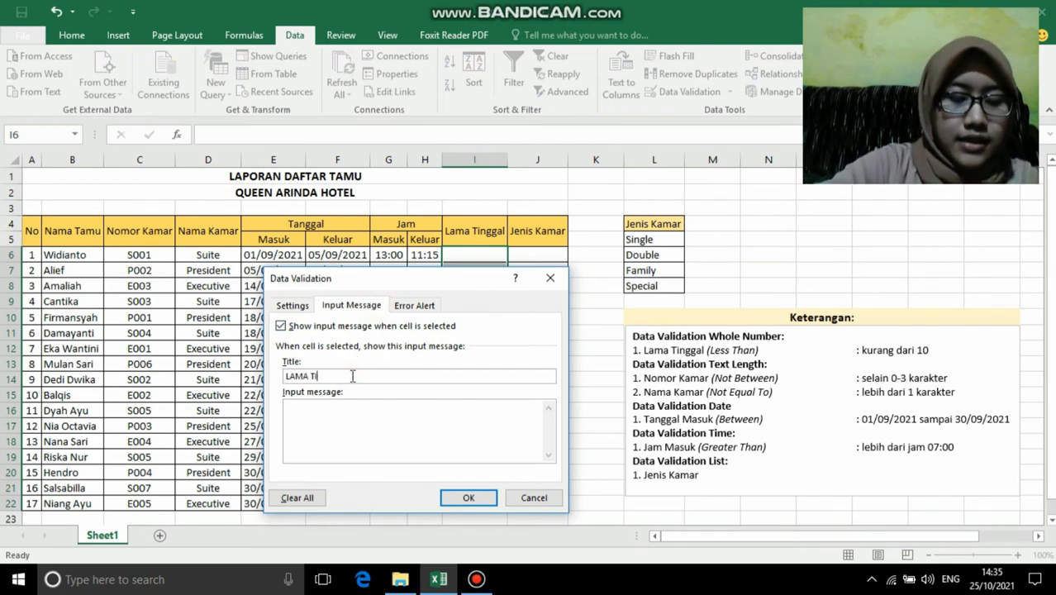
text(NGGAL)
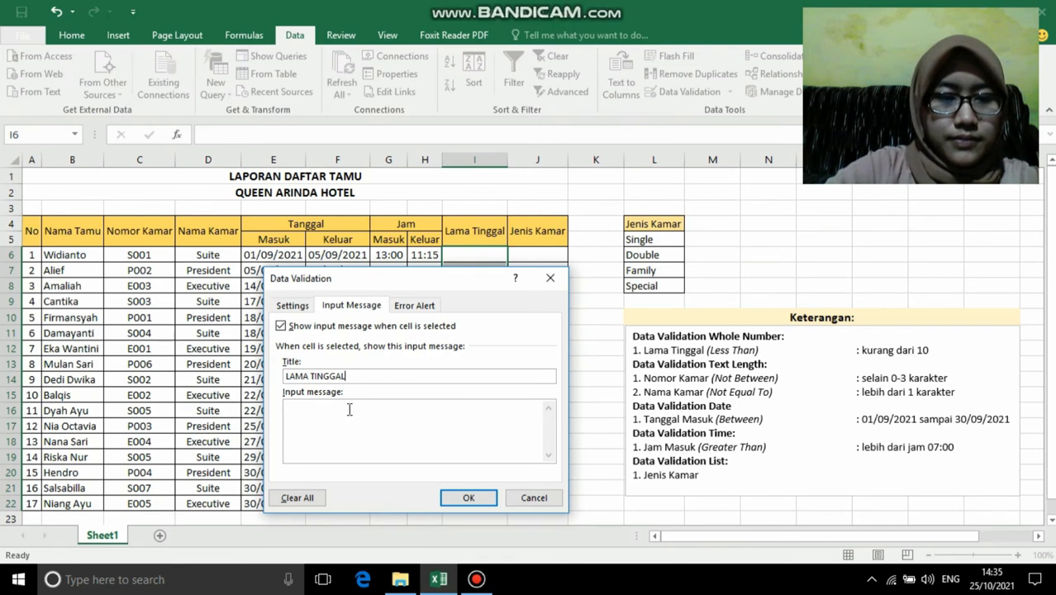
click(349, 409)
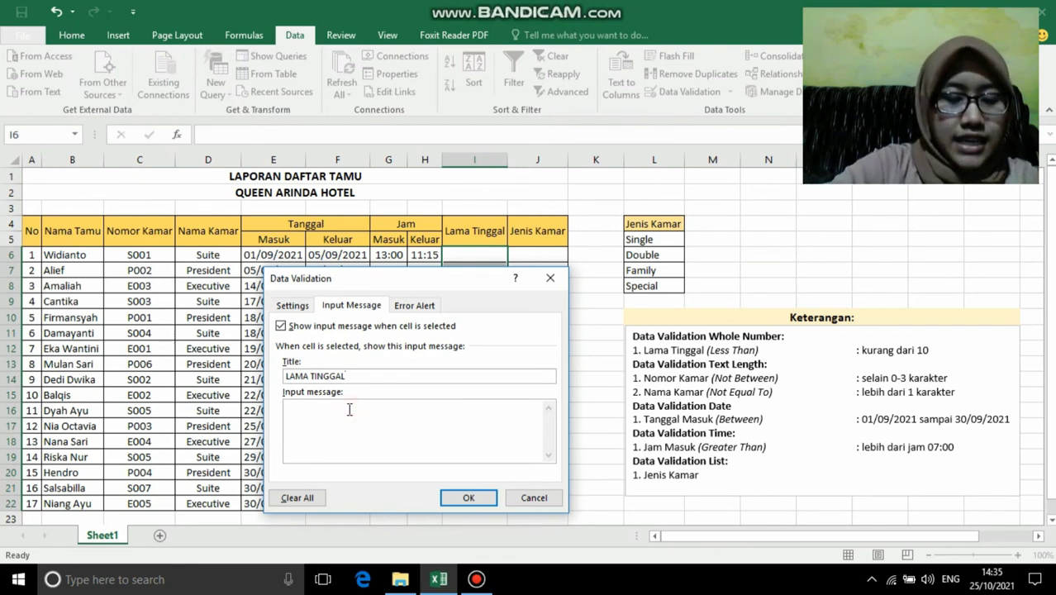
text(hanya bisa )
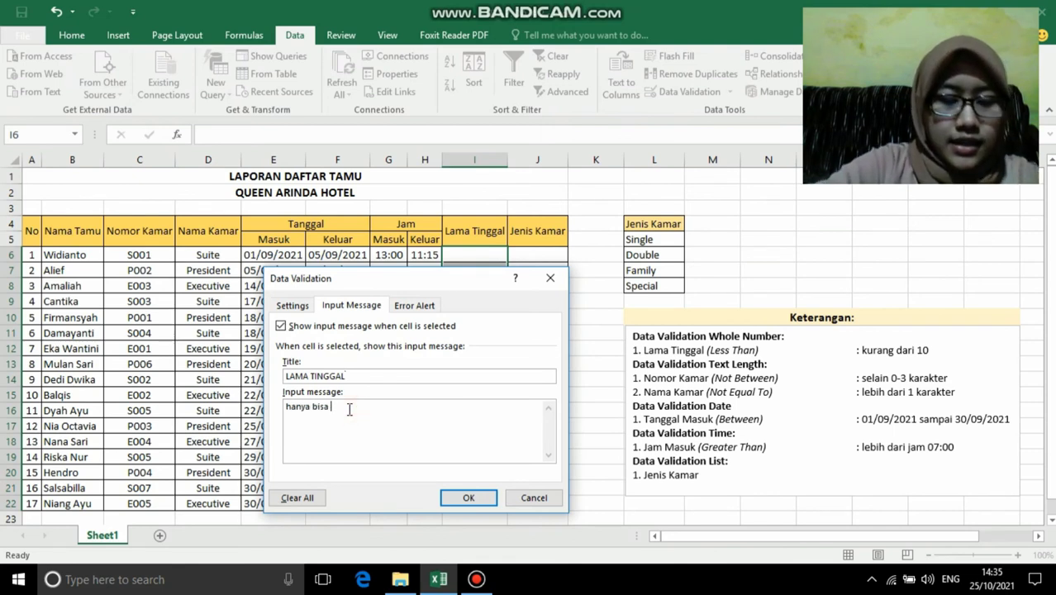
text(diisi)
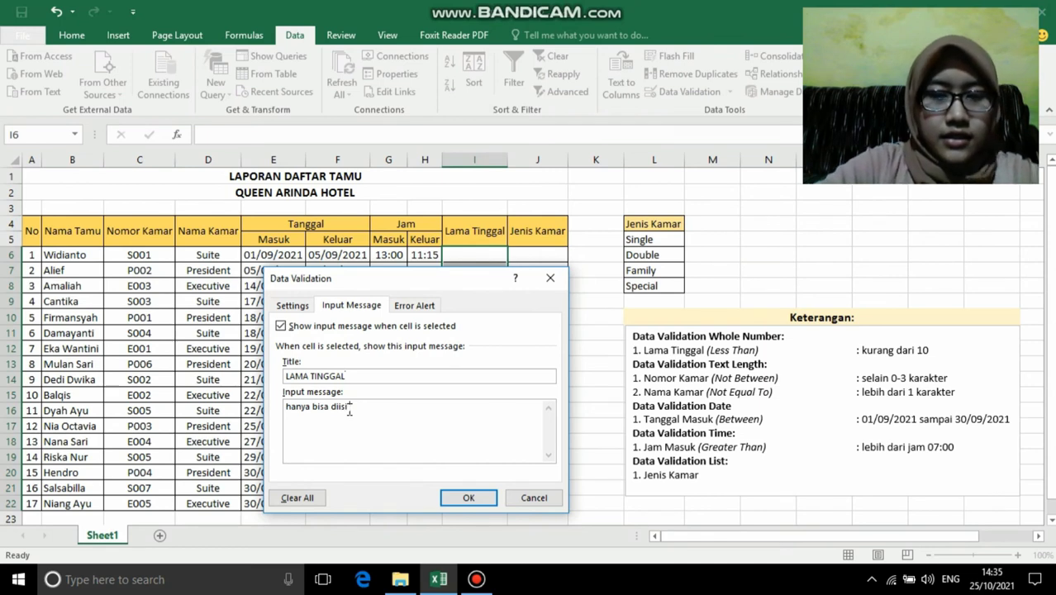
text( kurang)
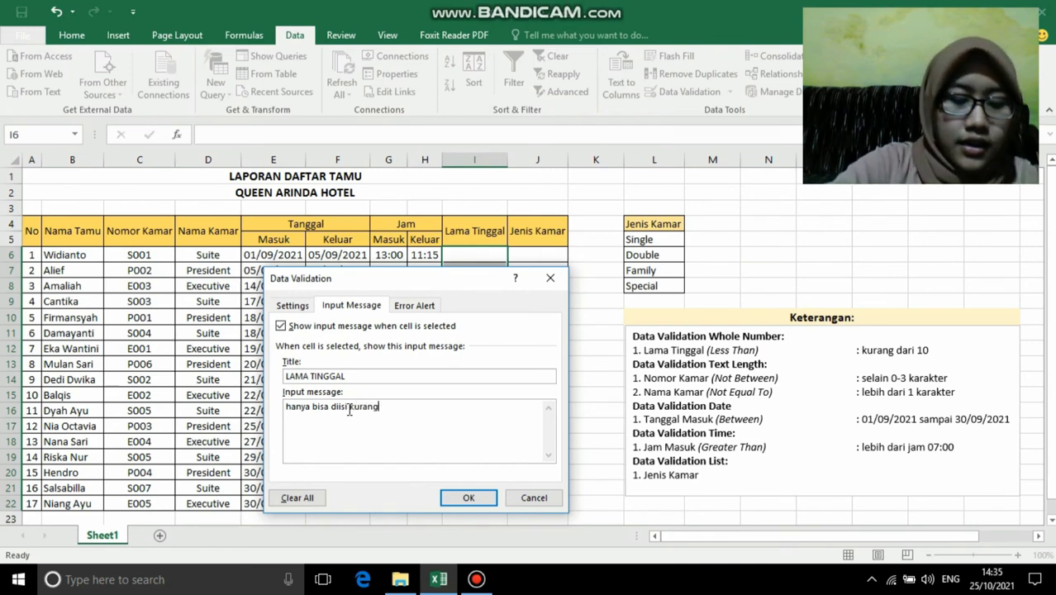
text( dari 10)
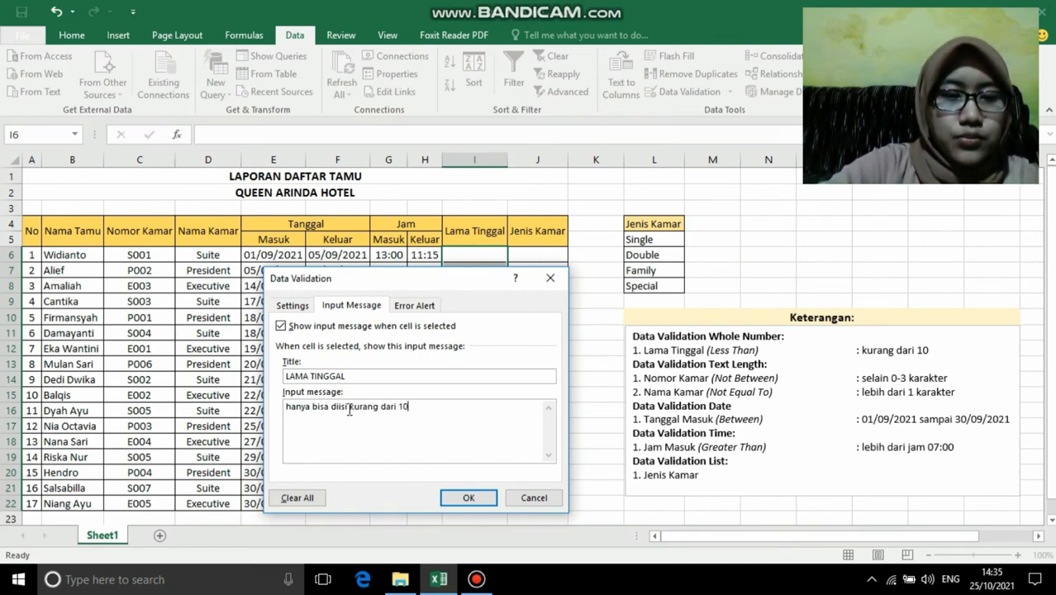
Give the Lama Tinggal rule a Warning-style error alert titled "Input Tidak Sesuai"
click(414, 306)
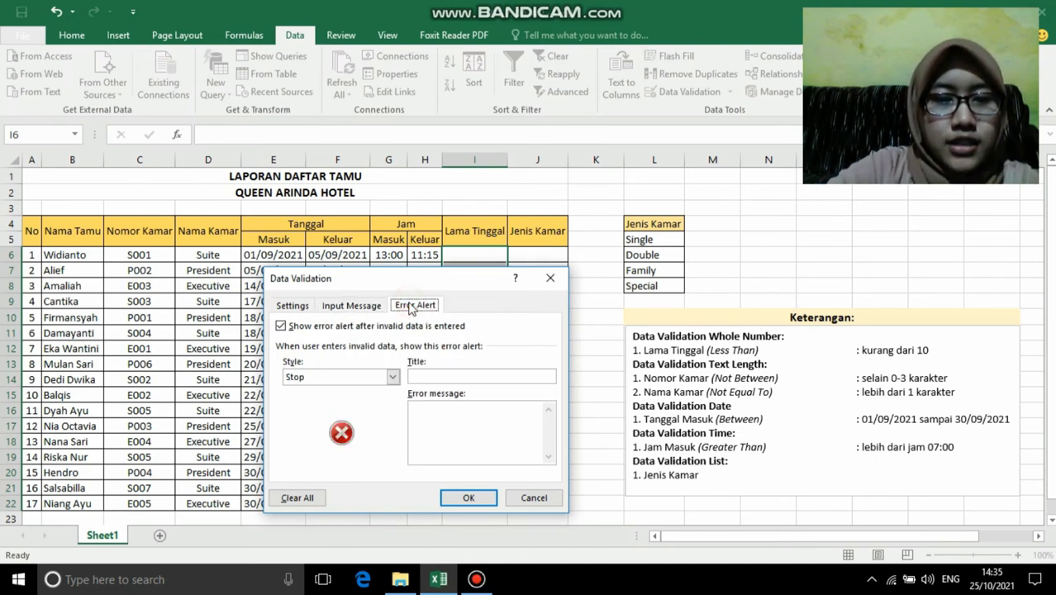
click(392, 377)
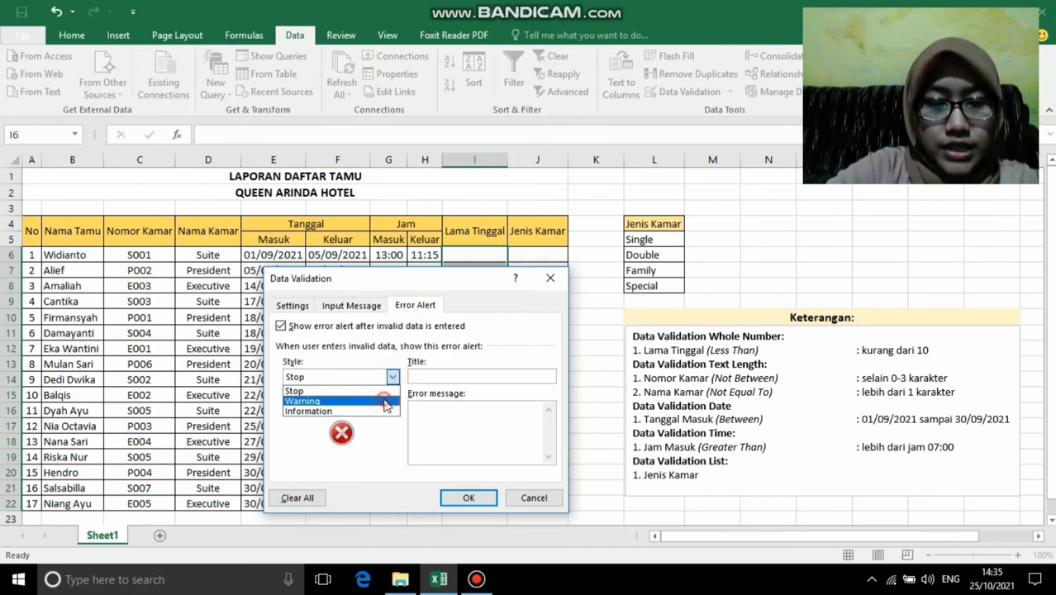
click(382, 395)
click(424, 376)
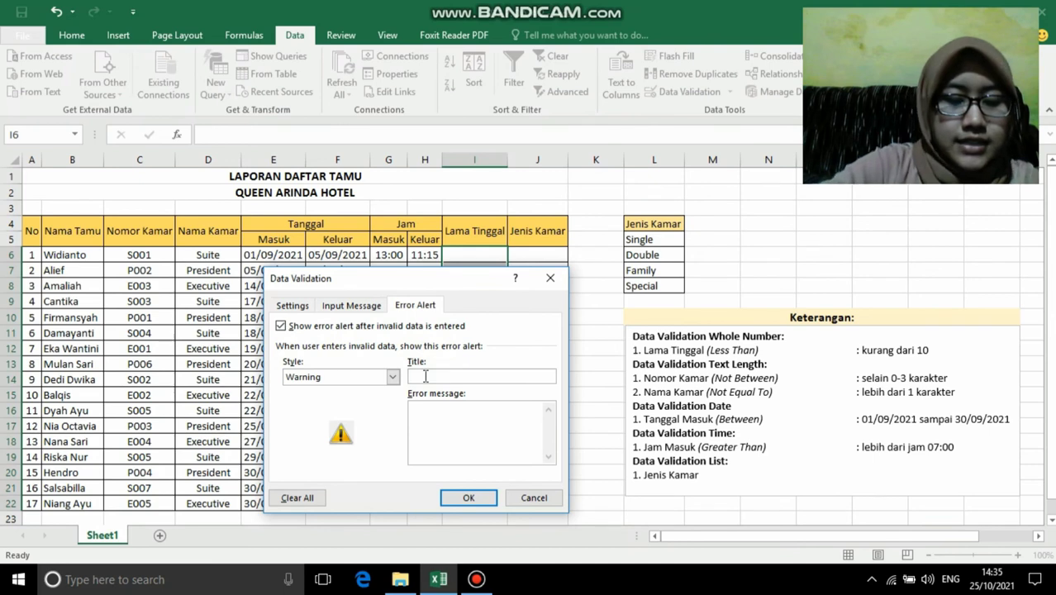
text(Input Ti)
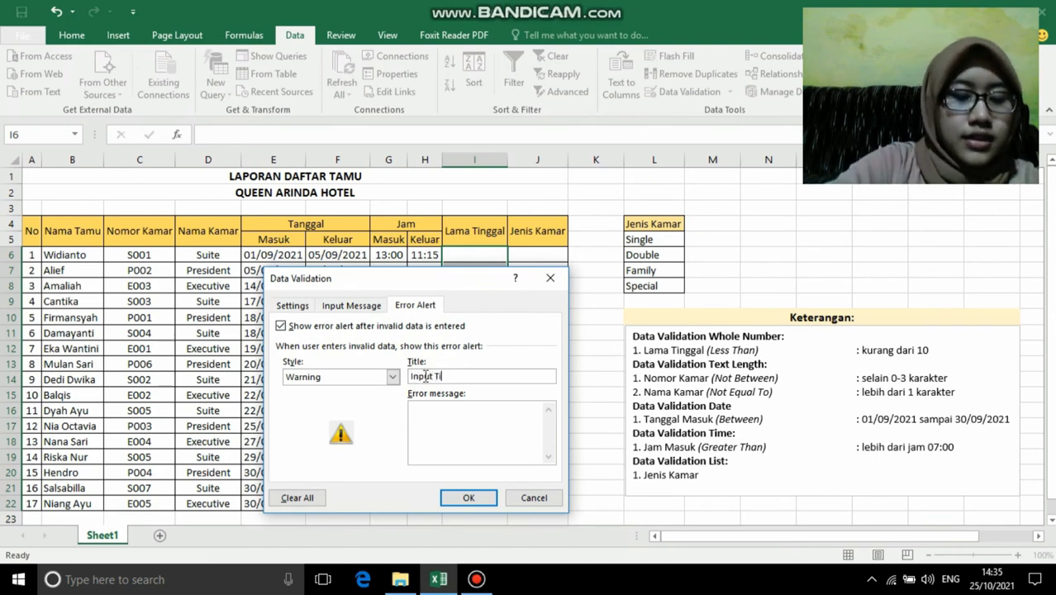
text(dak Sesu)
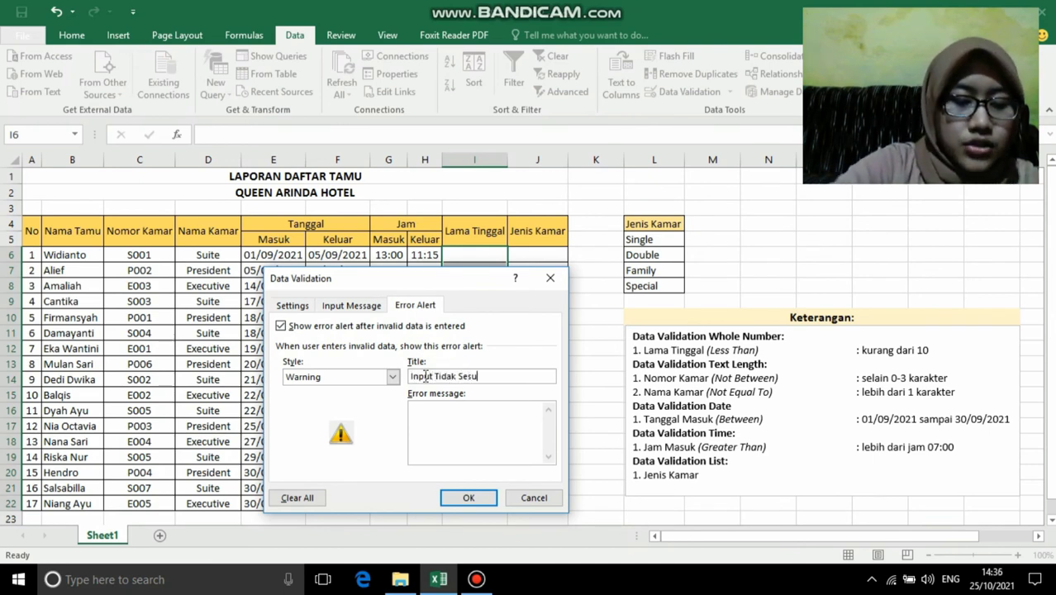
text(ai)
Set the alert's error message to "Input yang anda masukkan tidak sesuai" and apply the validation rule
click(433, 408)
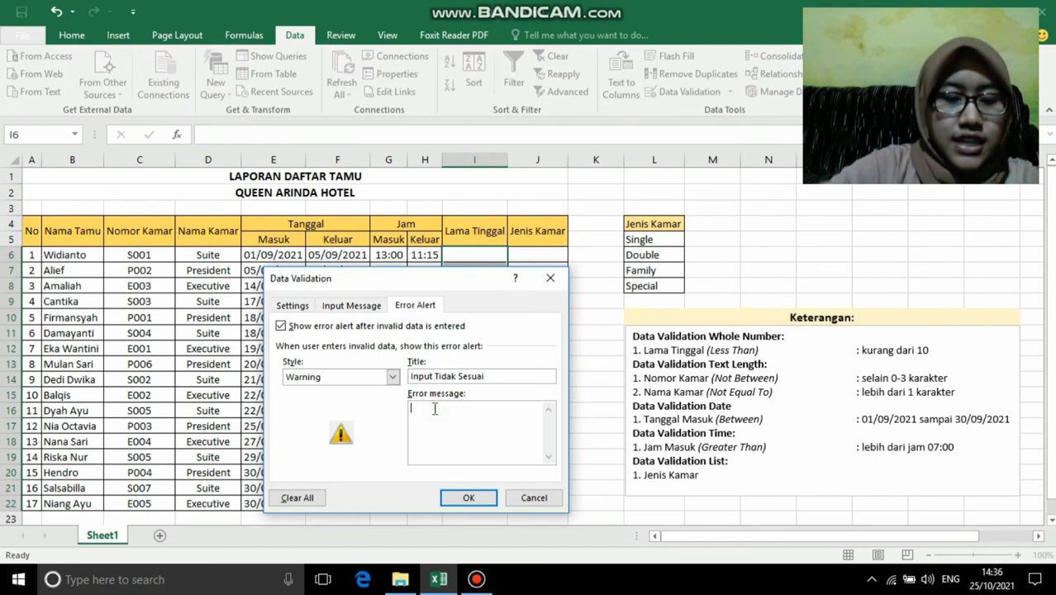
text(Input ya)
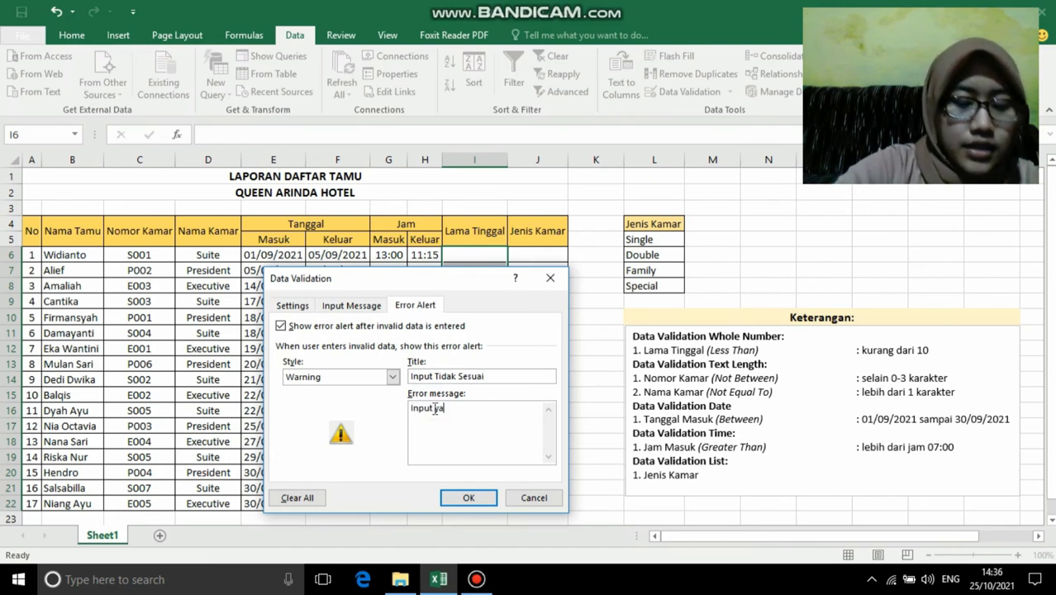
text(ng anda mas)
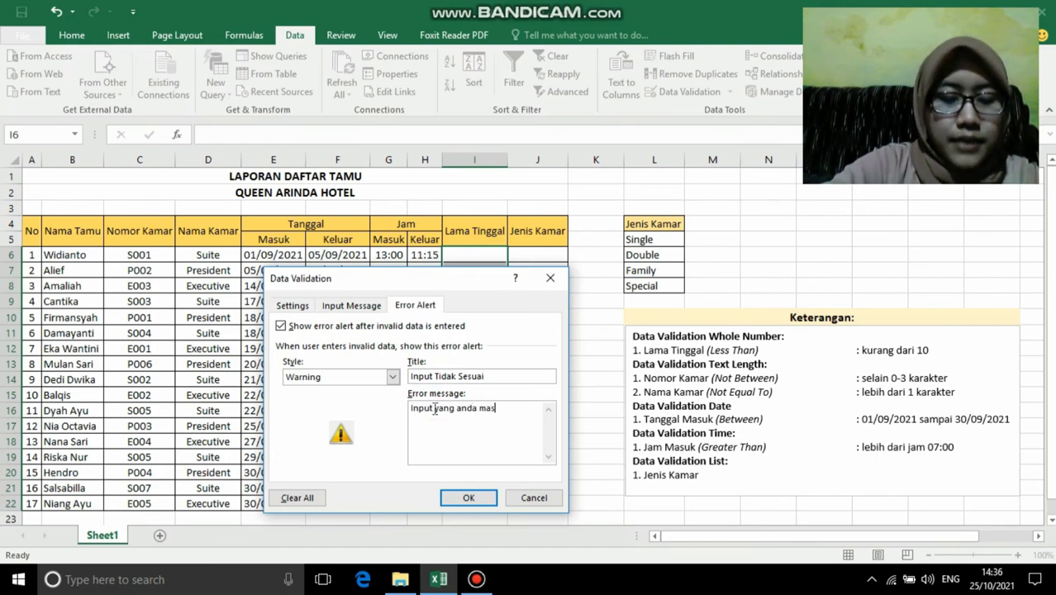
text(ukkan tidak)
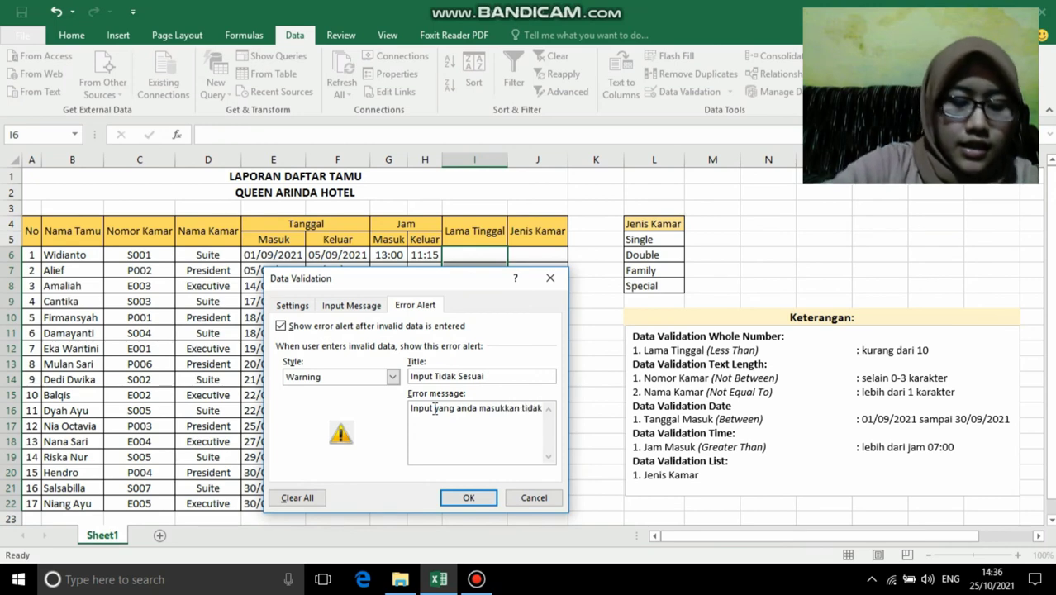
text( sesuai)
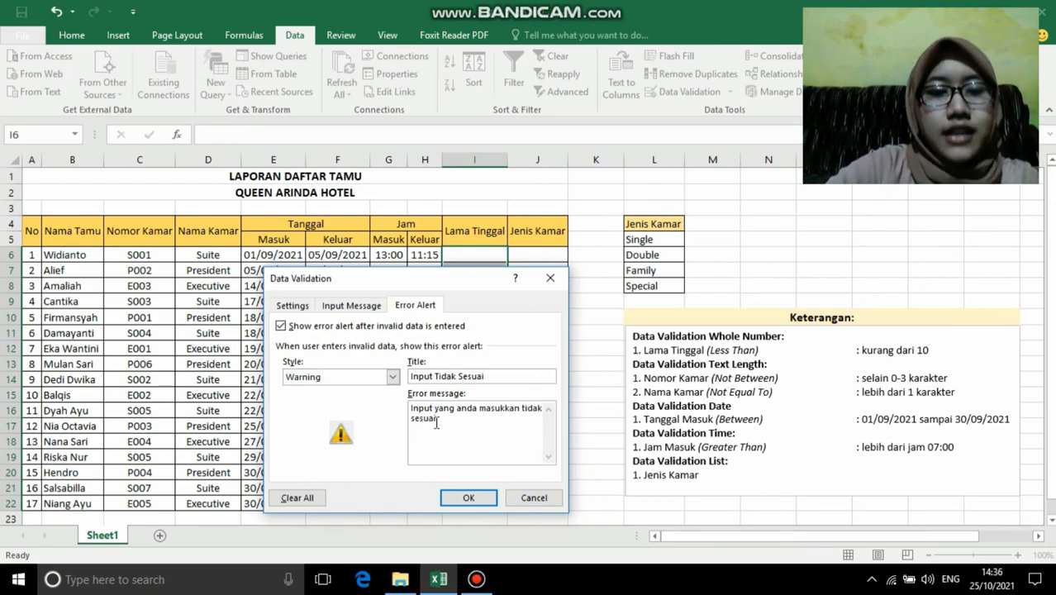
click(463, 498)
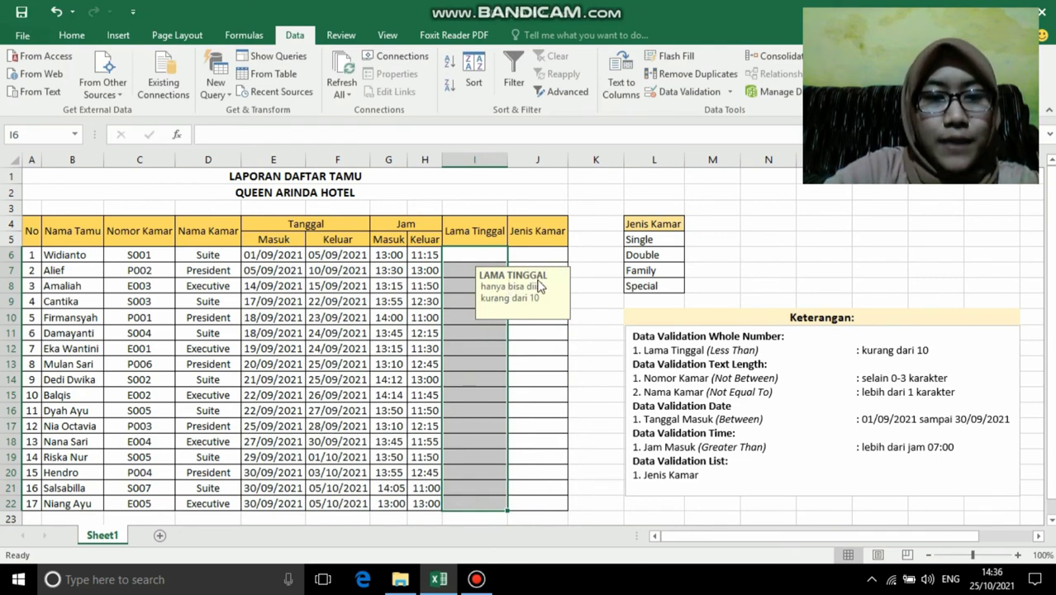
Enter the Lama Tinggal values 4, 5 and 1 in cells I6 to I8
click(478, 257)
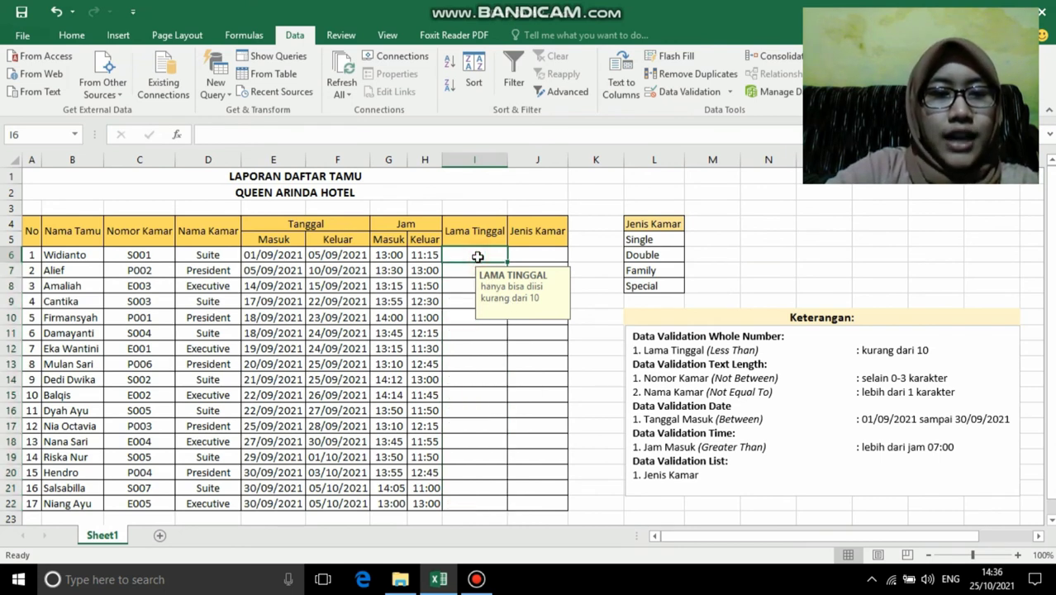
text(4)
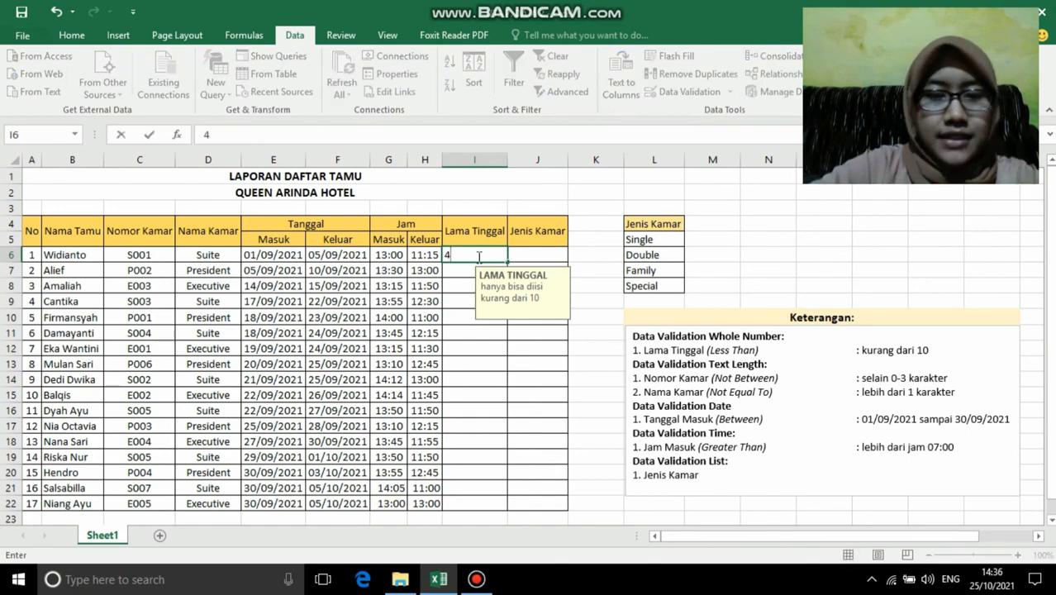
key(Return)
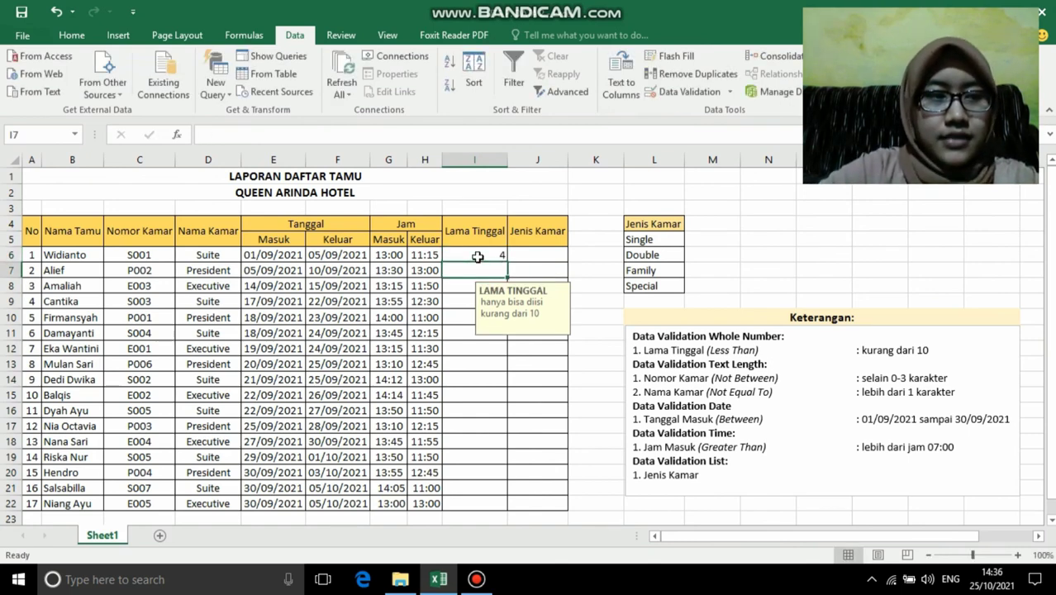
text(5)
key(Return)
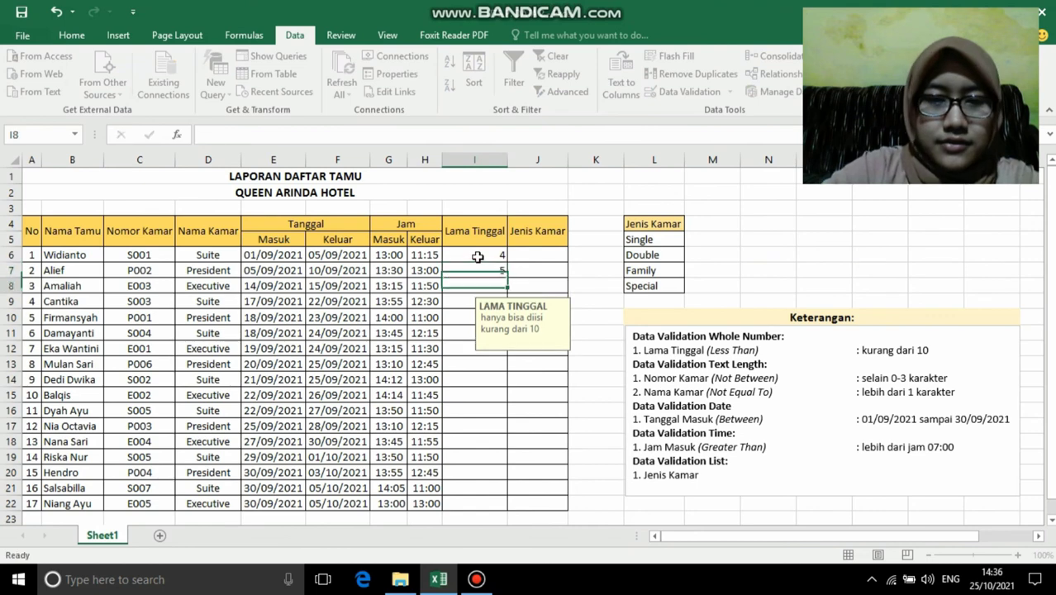
text(1)
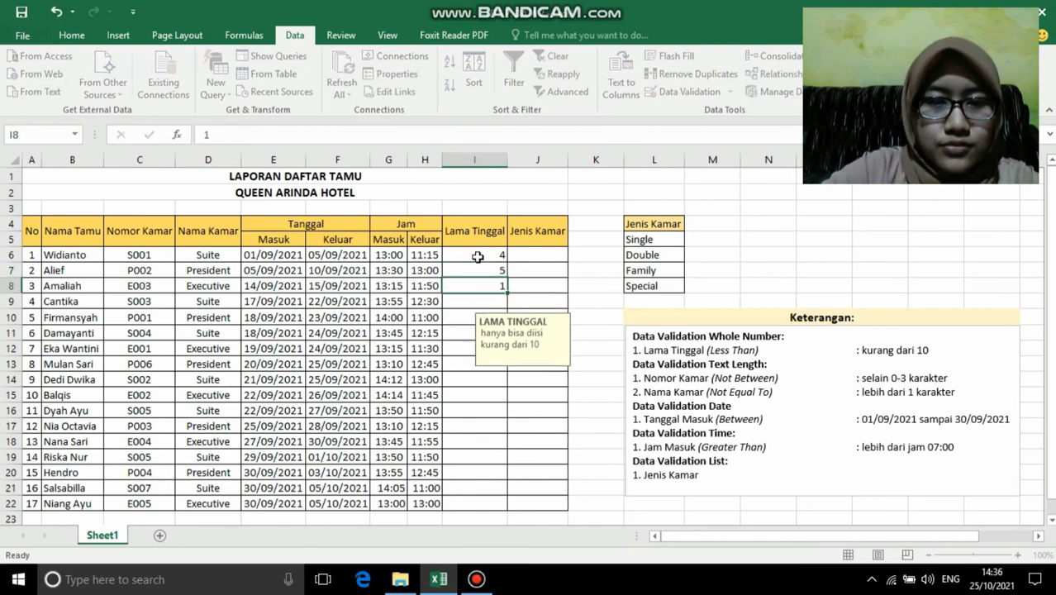
key(Return)
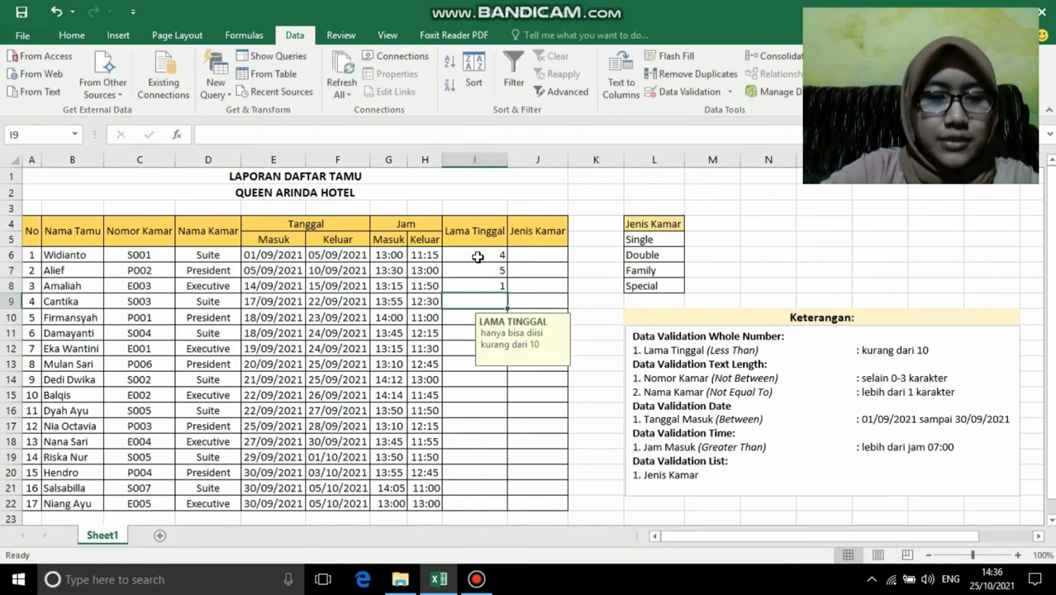
Test the whole-number rule by entering 11 in I9, dismissing the alert without accepting the value
text(11)
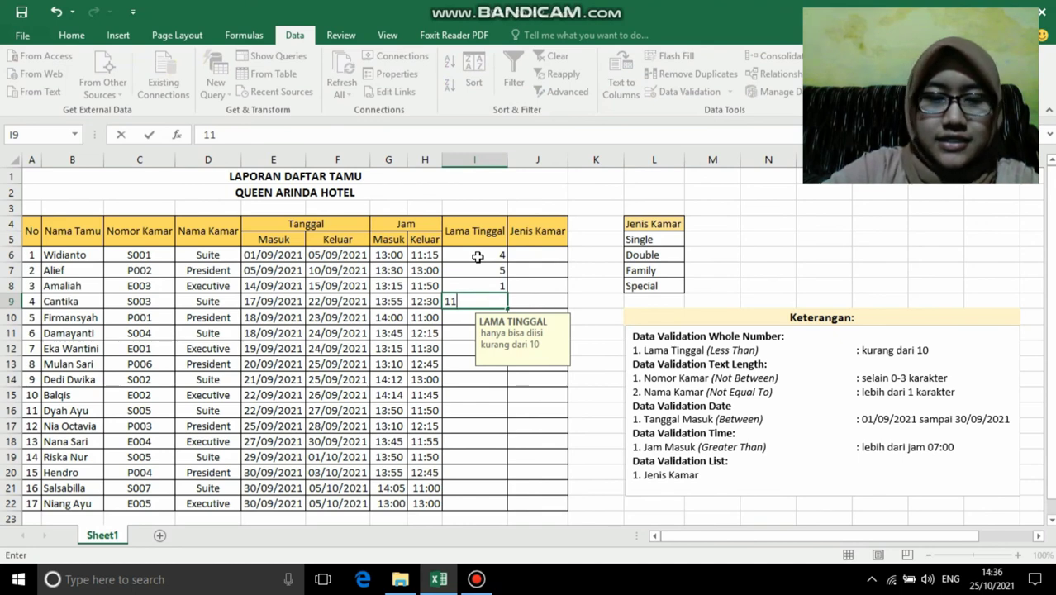
key(Return)
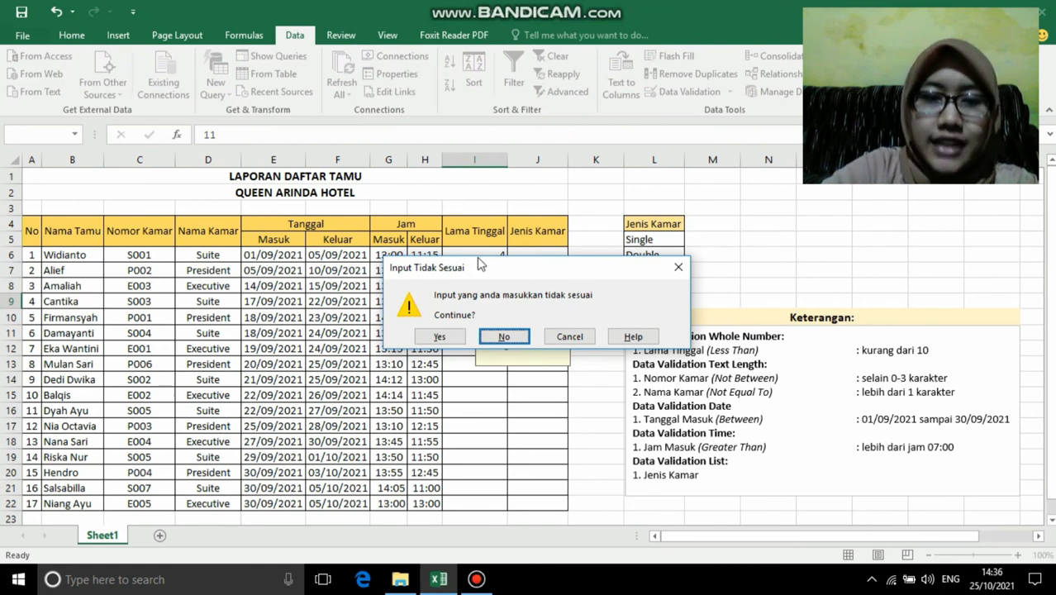
click(672, 269)
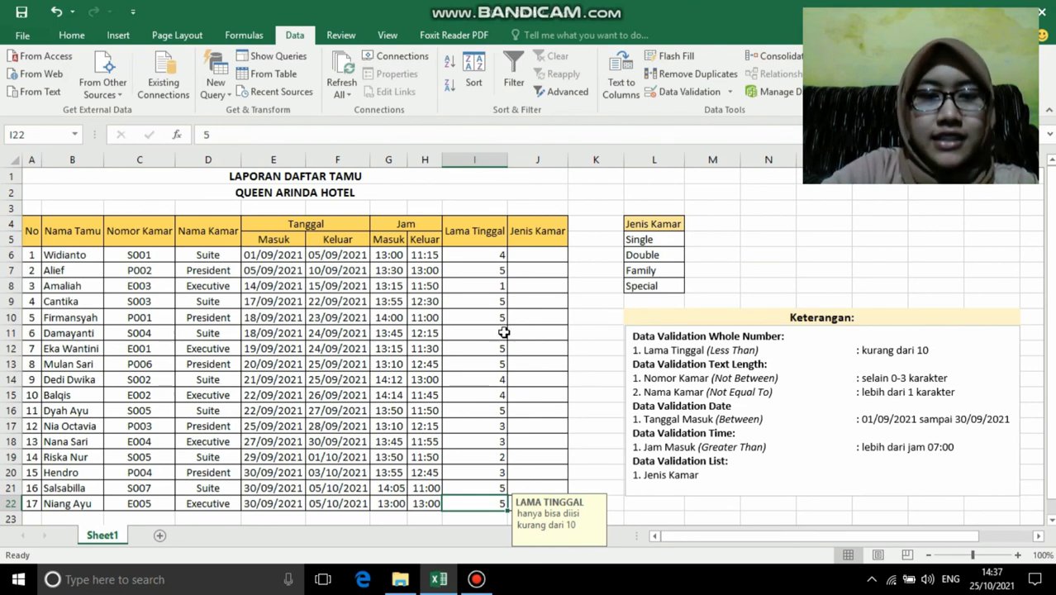
Start a data validation rule on the Jenis Kamar cells J6:J22 that allows a List
click(536, 257)
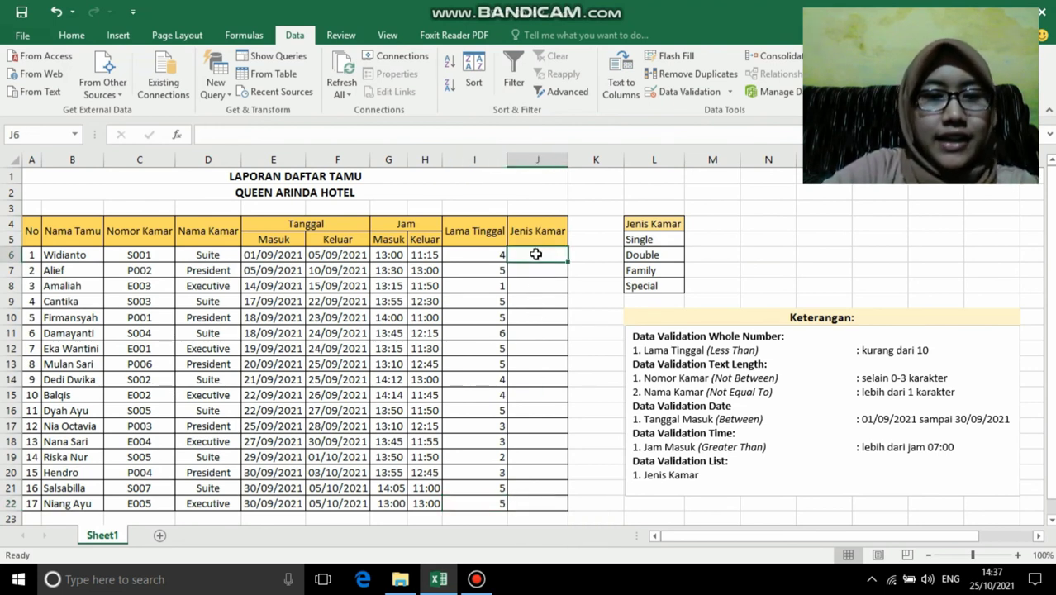
drag(535, 250, 536, 502)
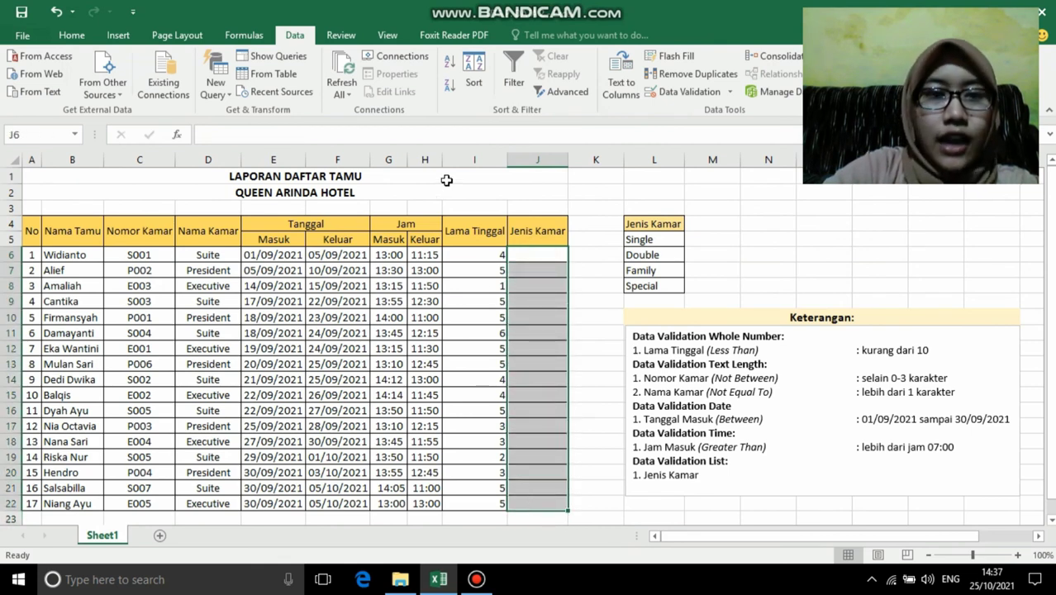
click(689, 92)
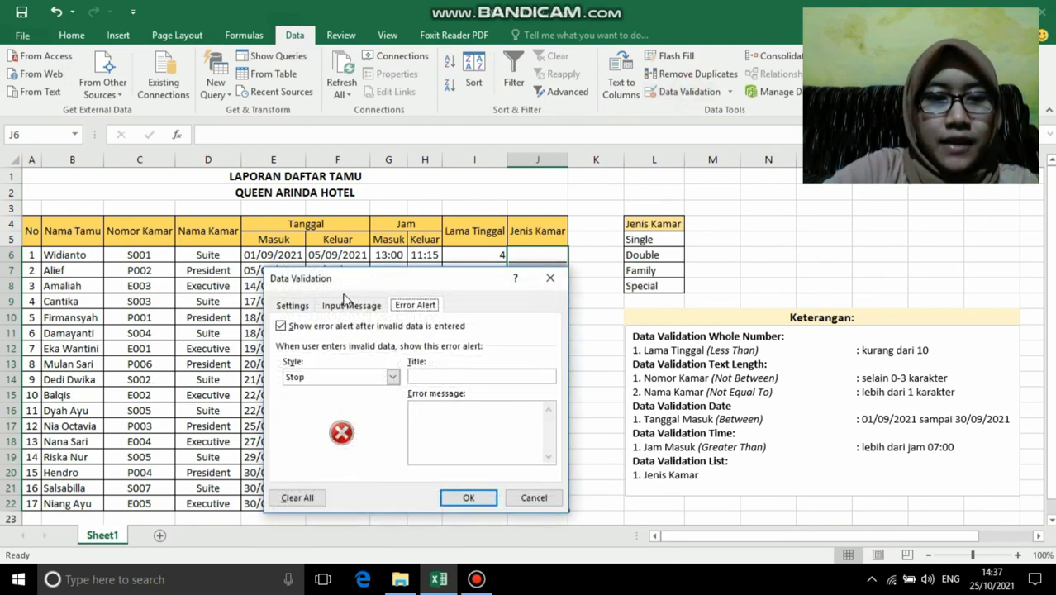
click(304, 306)
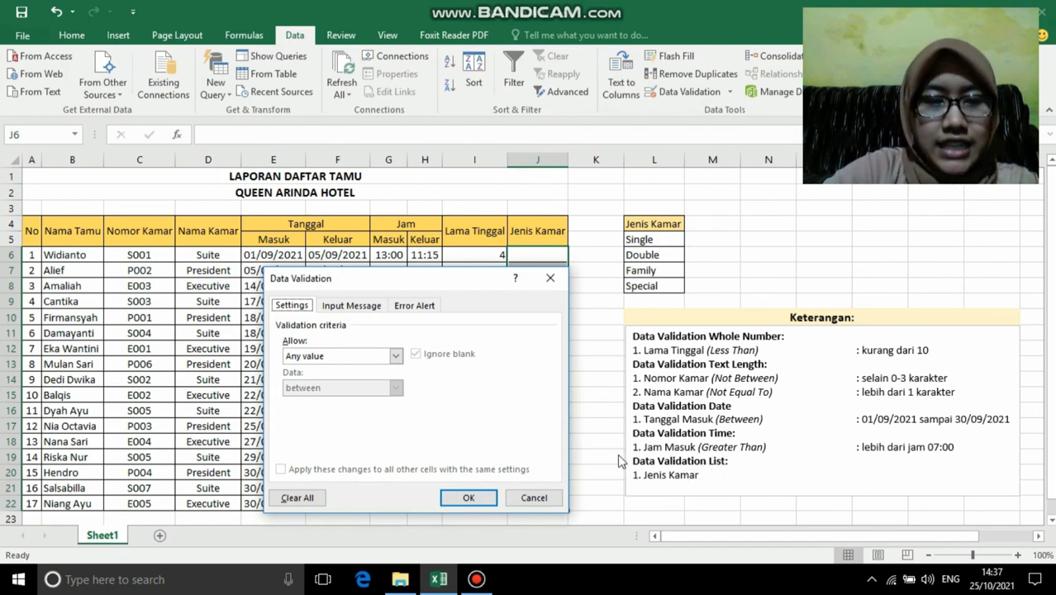
click(395, 355)
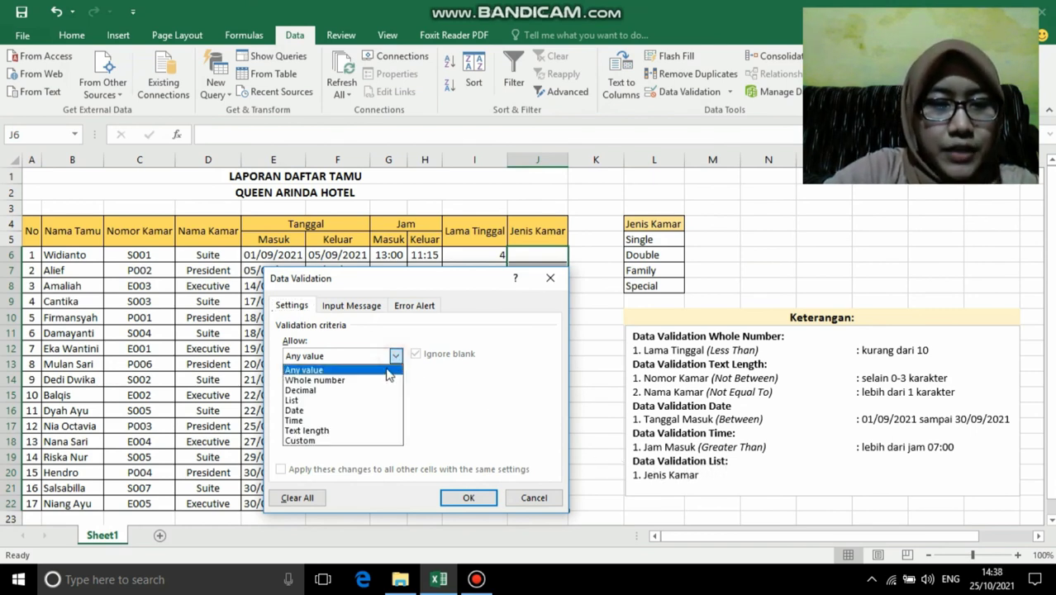
click(374, 400)
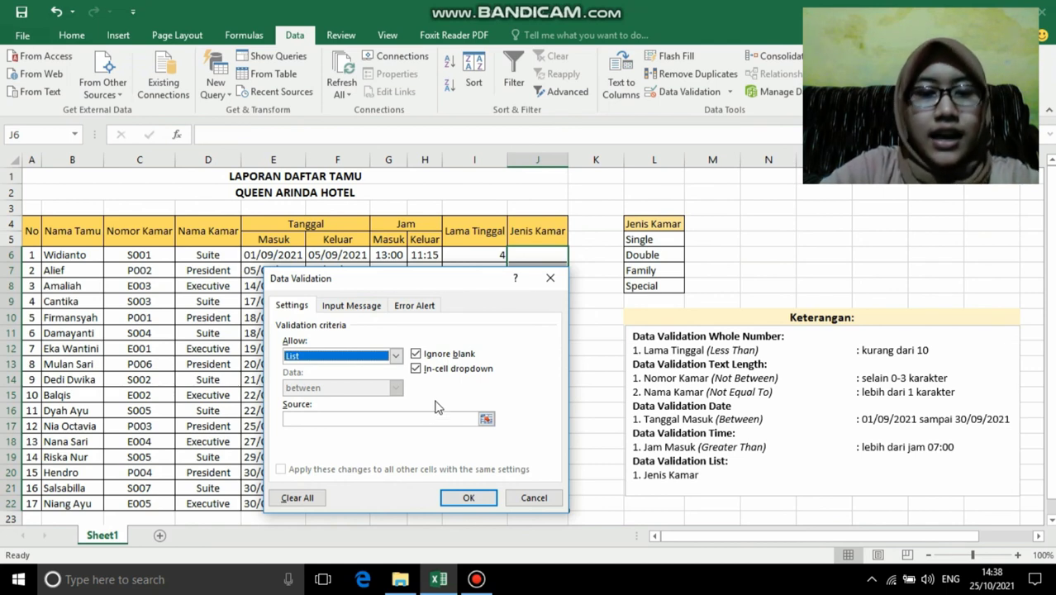
Enter the list source manually as single;double;family;special
click(411, 415)
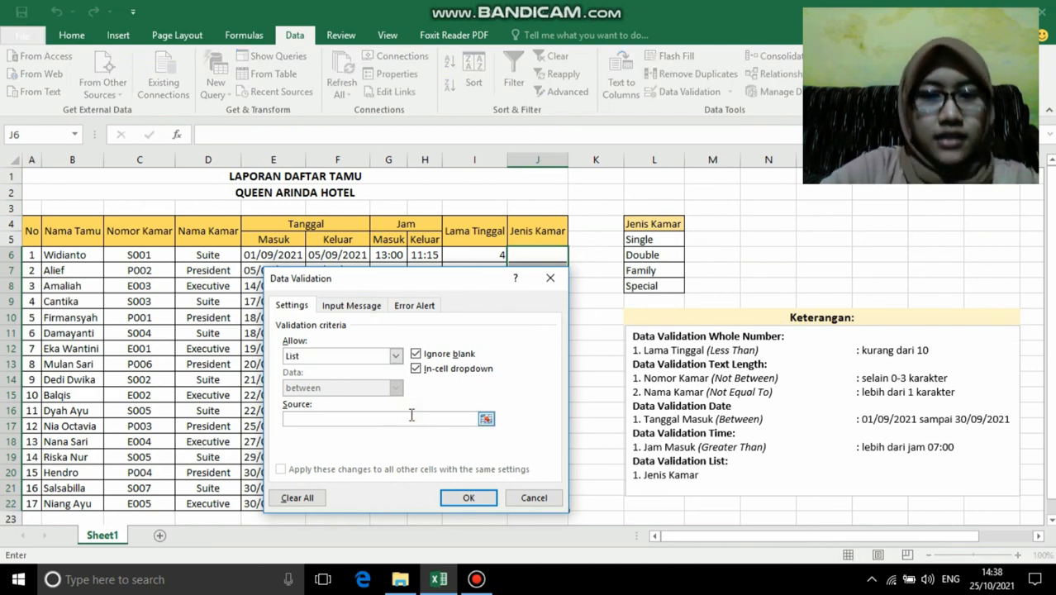
text(single;)
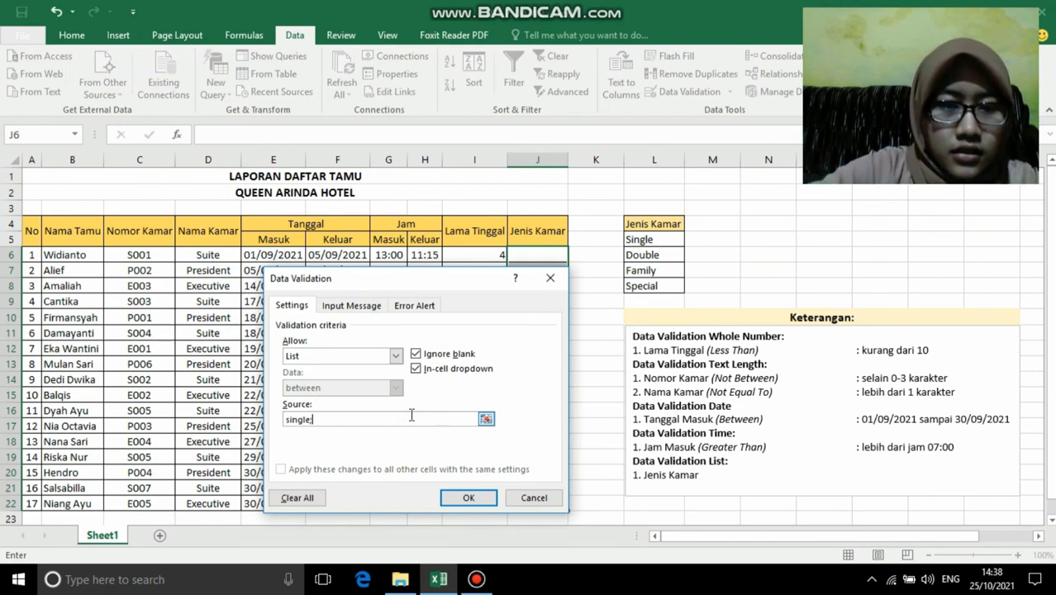
text(doub)
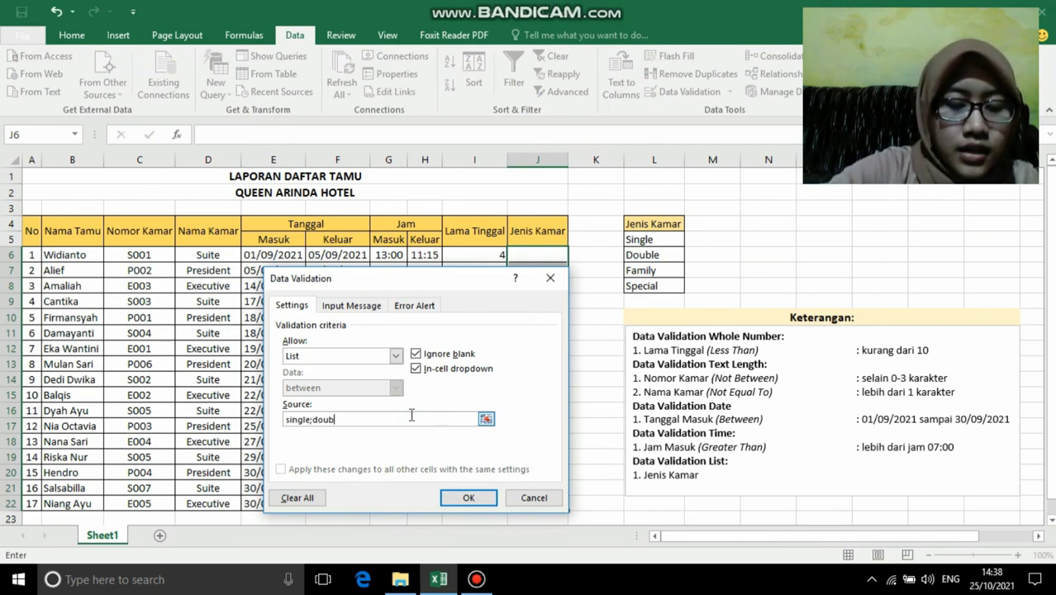
text(le;family;)
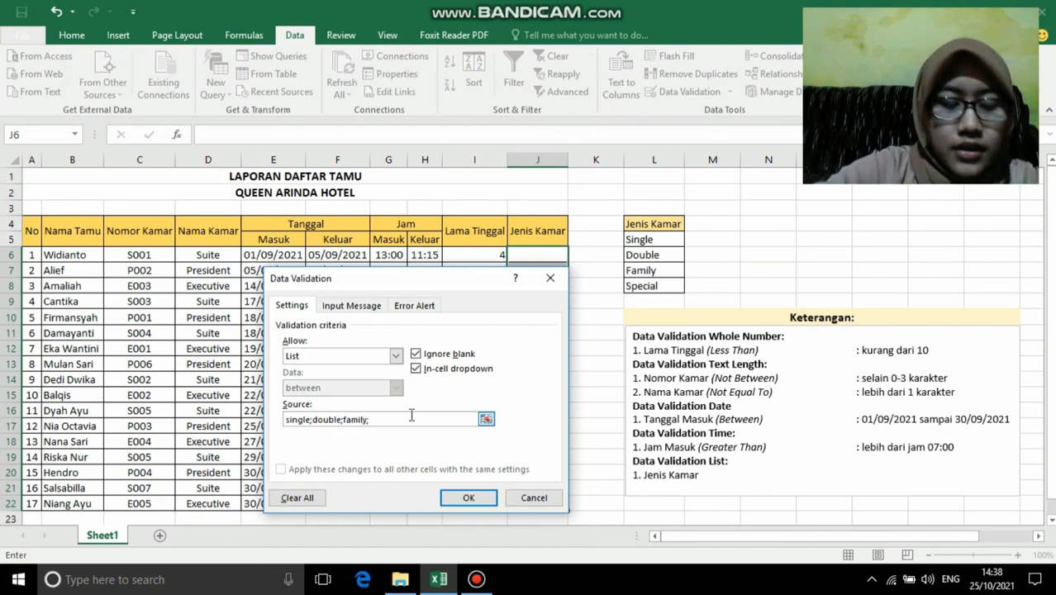
text(special)
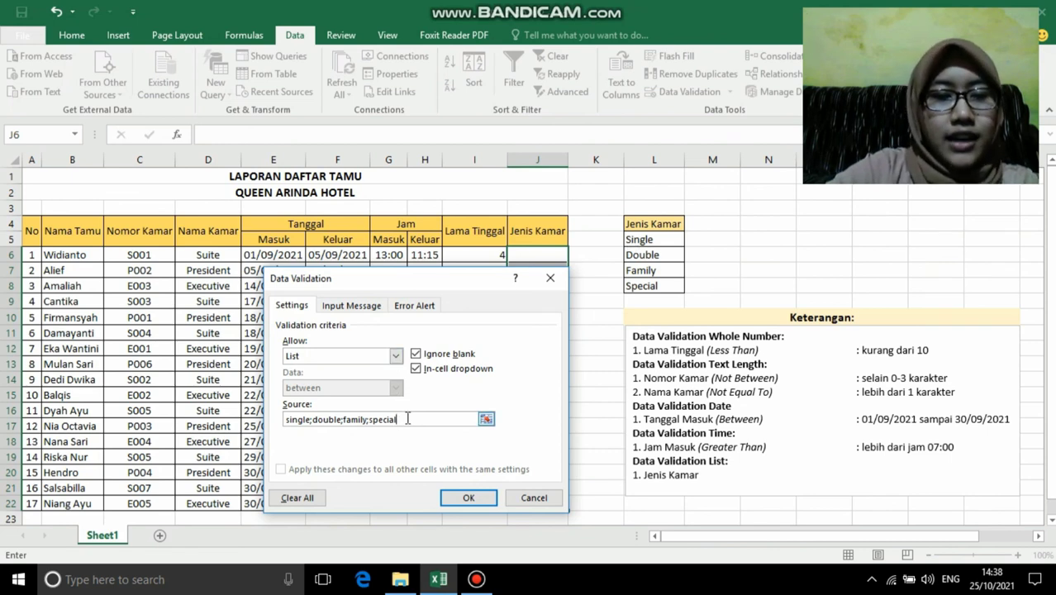
Clear the manually entered room types from the list source
key(BackSpace)
key(BackSpace)
key(BackSpace)
key(BackSpace)
key(BackSpace)
key(BackSpace)
key(BackSpace)
key(BackSpace)
key(BackSpace)
key(BackSpace)
key(BackSpace)
key(BackSpace)
key(BackSpace)
key(BackSpace)
key(BackSpace)
key(BackSpace)
key(BackSpace)
key(BackSpace)
key(BackSpace)
key(BackSpace)
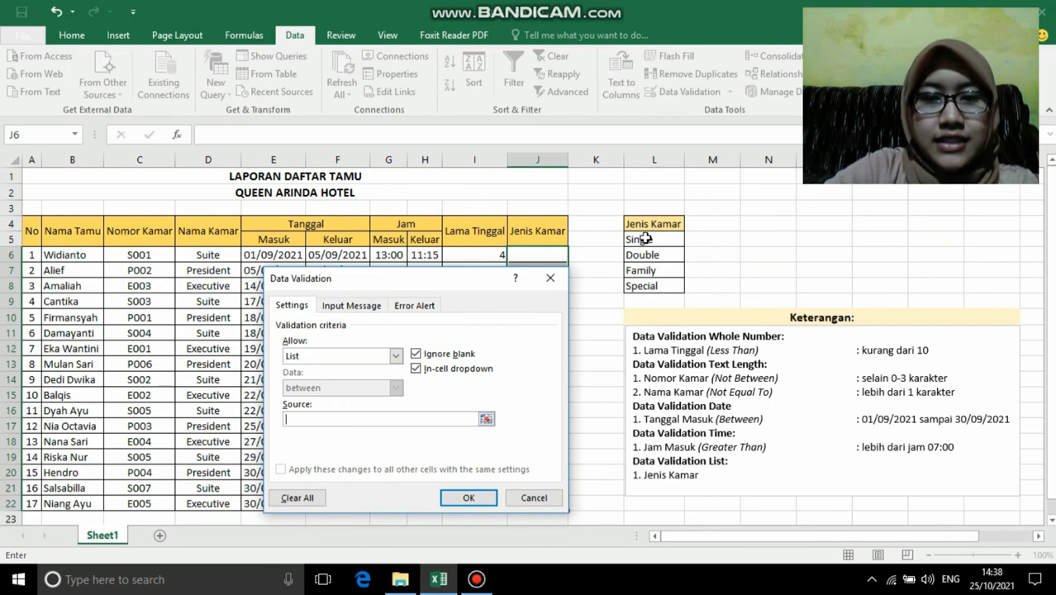
Set the list source to the room types in L5:L8, apply the rule, and select cell J6
drag(644, 239, 652, 286)
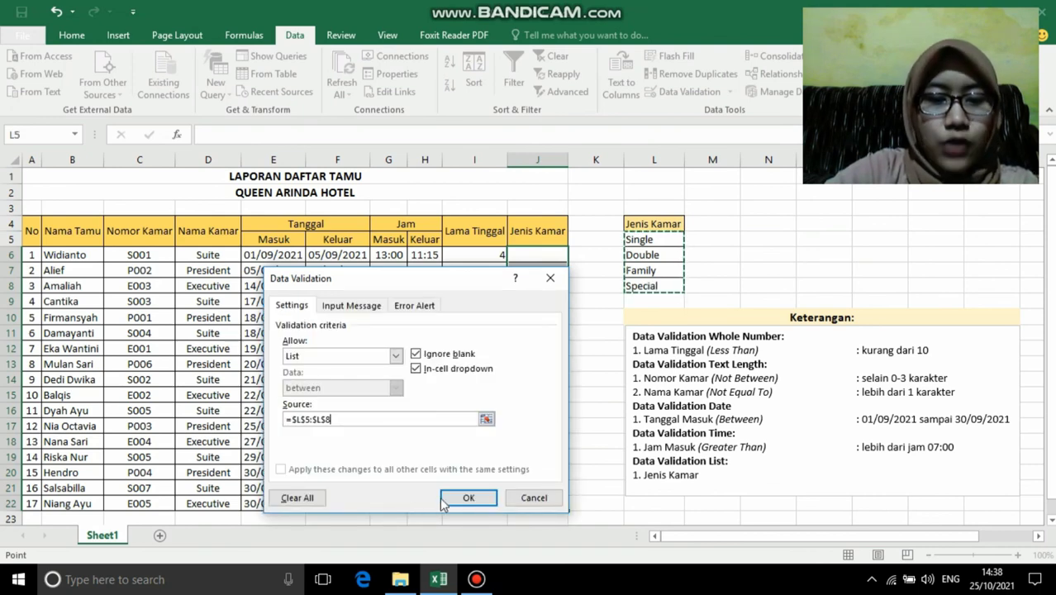
click(468, 498)
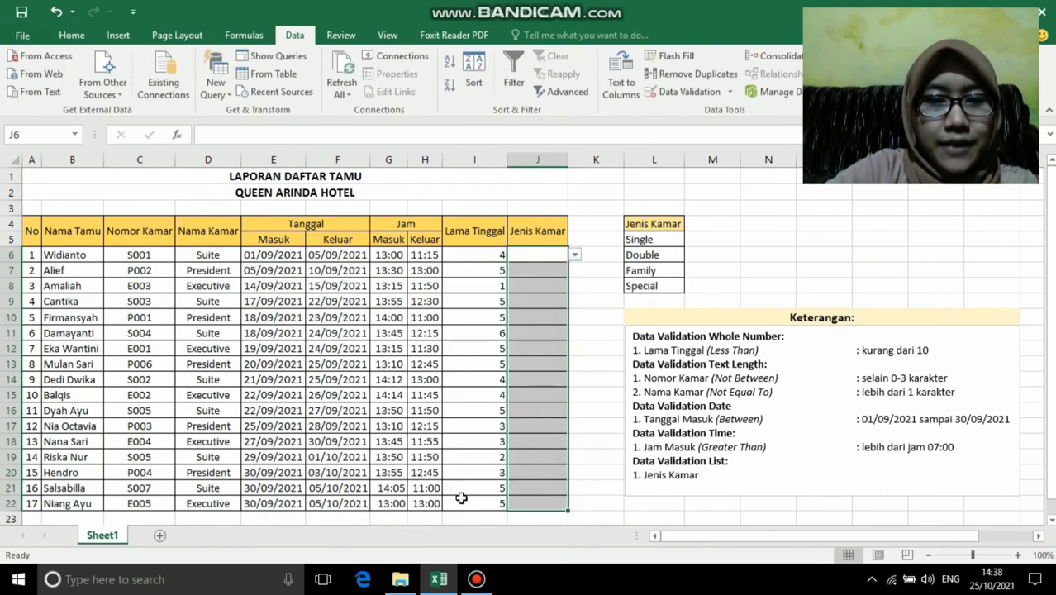
click(542, 257)
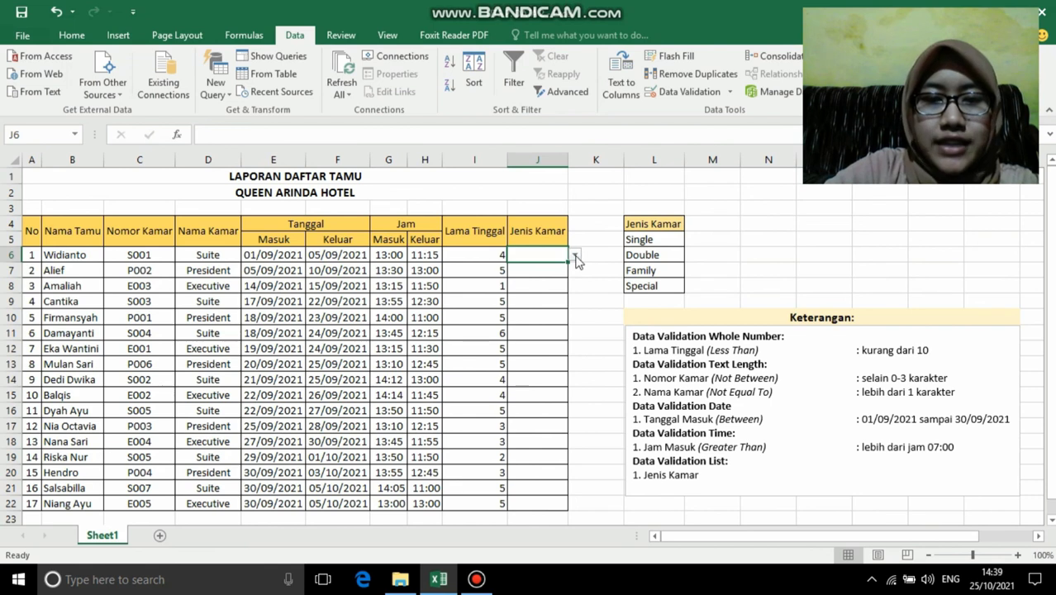
Fill the Jenis Kamar cells J6 and J7 with Single, chosen from the validation list
click(574, 256)
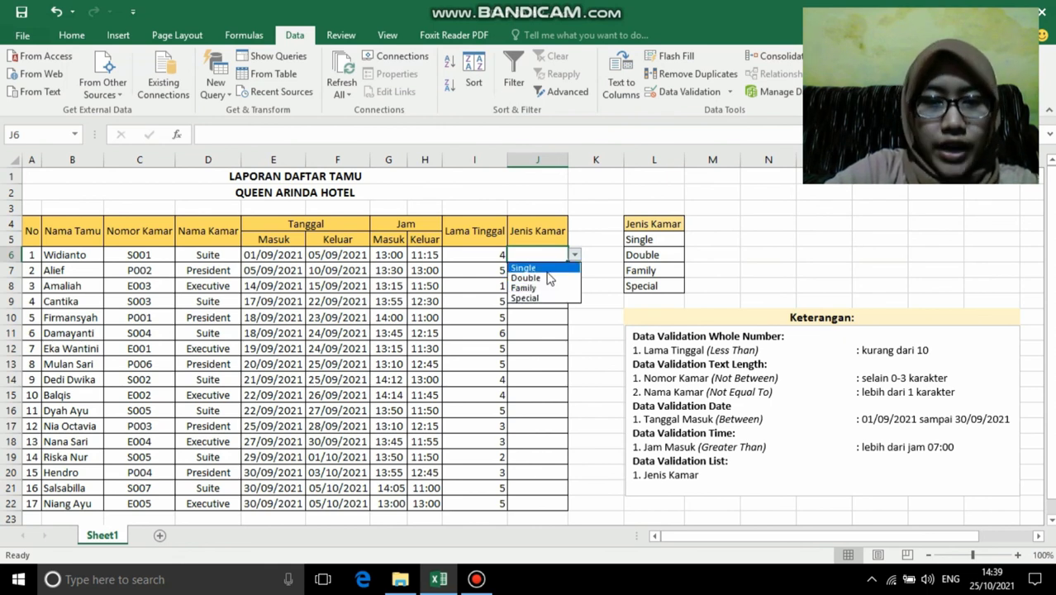
click(543, 268)
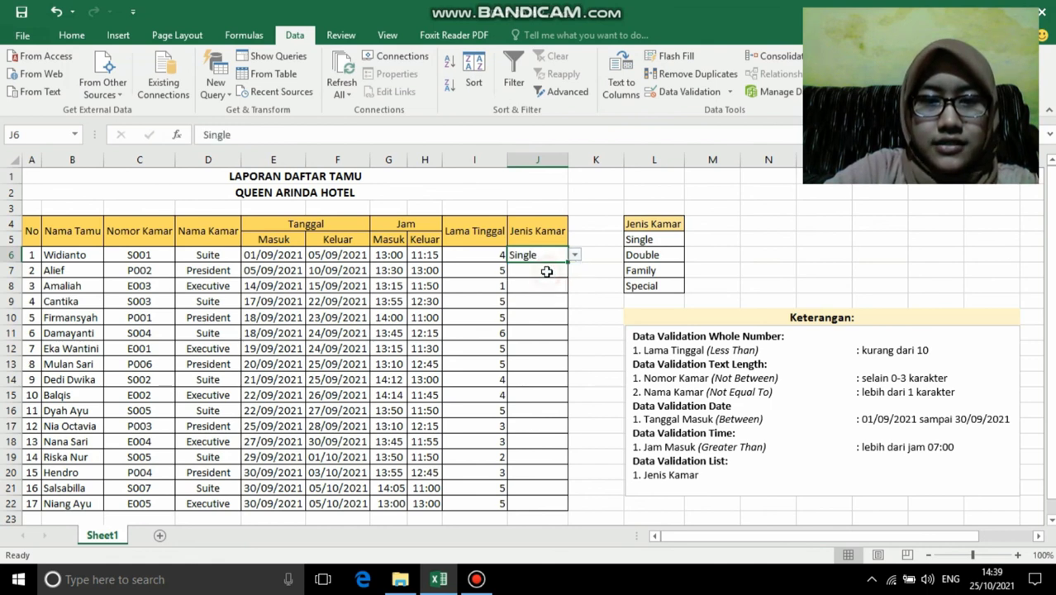
click(533, 270)
click(574, 271)
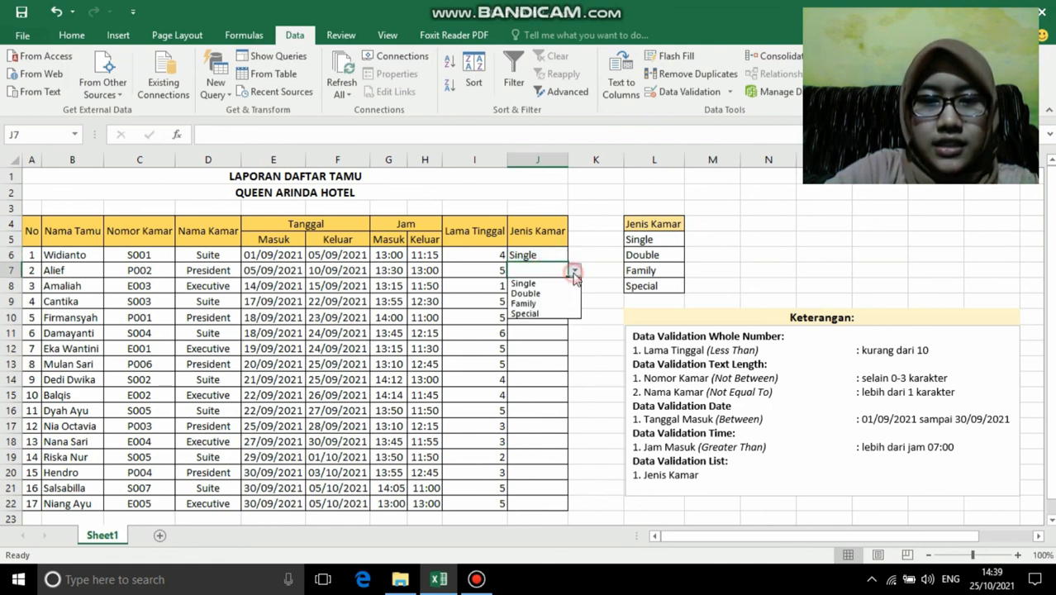
click(560, 281)
click(560, 286)
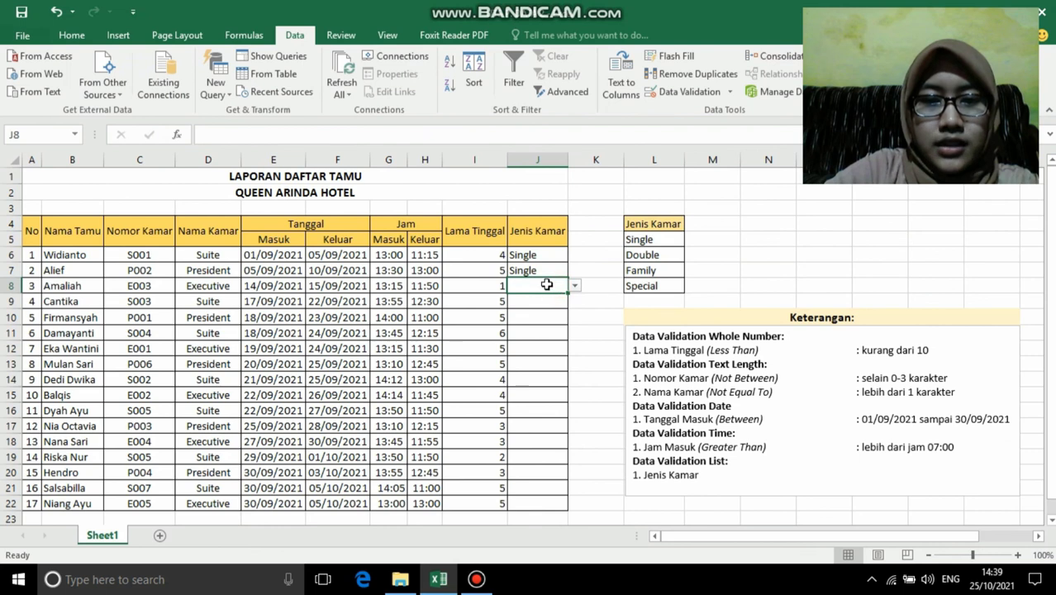
click(541, 271)
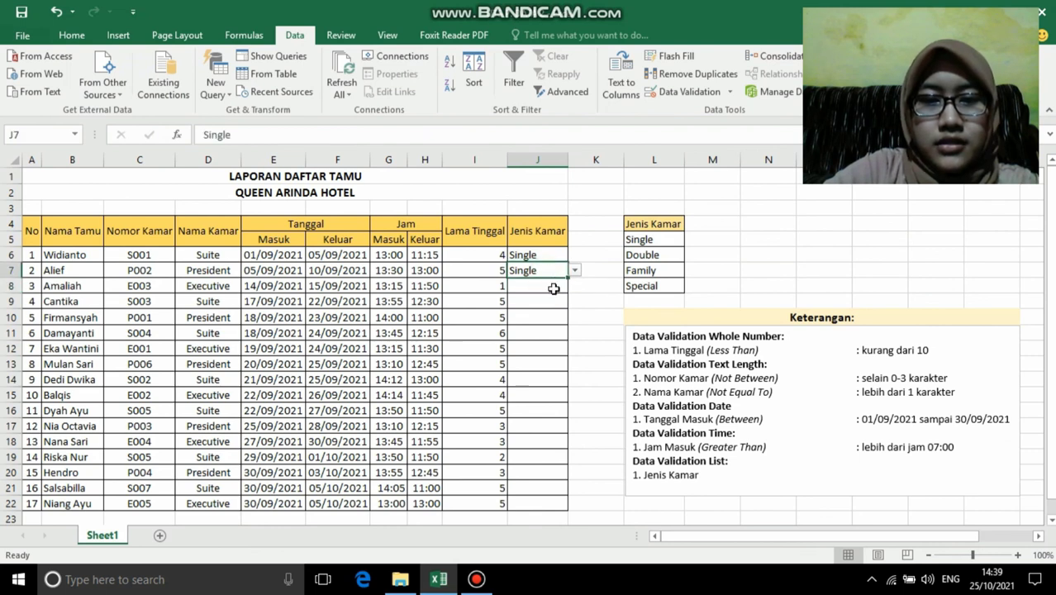
Choose Double from the validation list for Jenis Kamar cell J8, and select cell J9
click(554, 287)
click(575, 286)
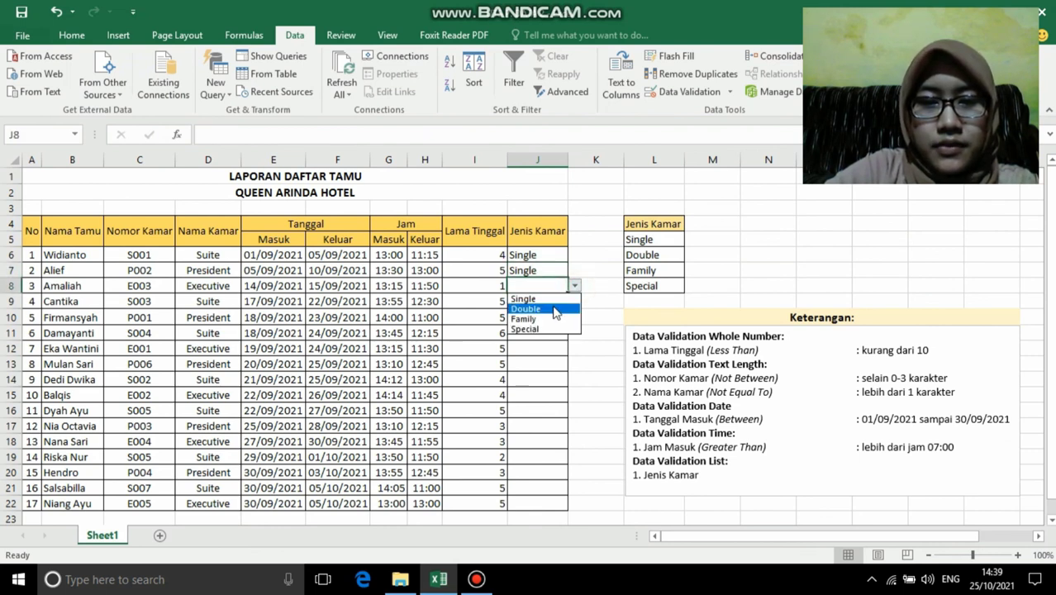
click(551, 308)
click(548, 300)
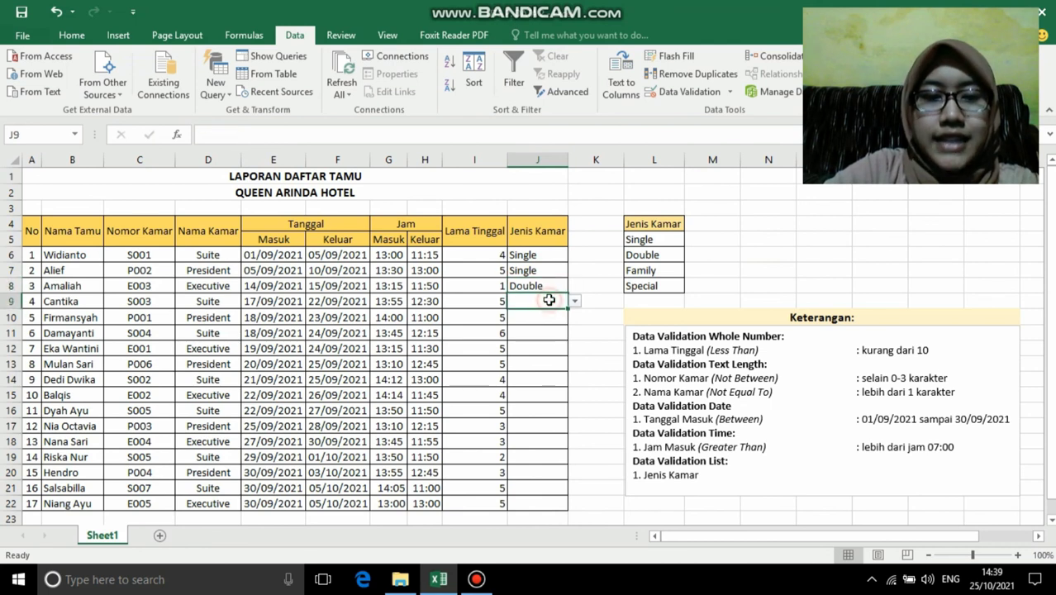